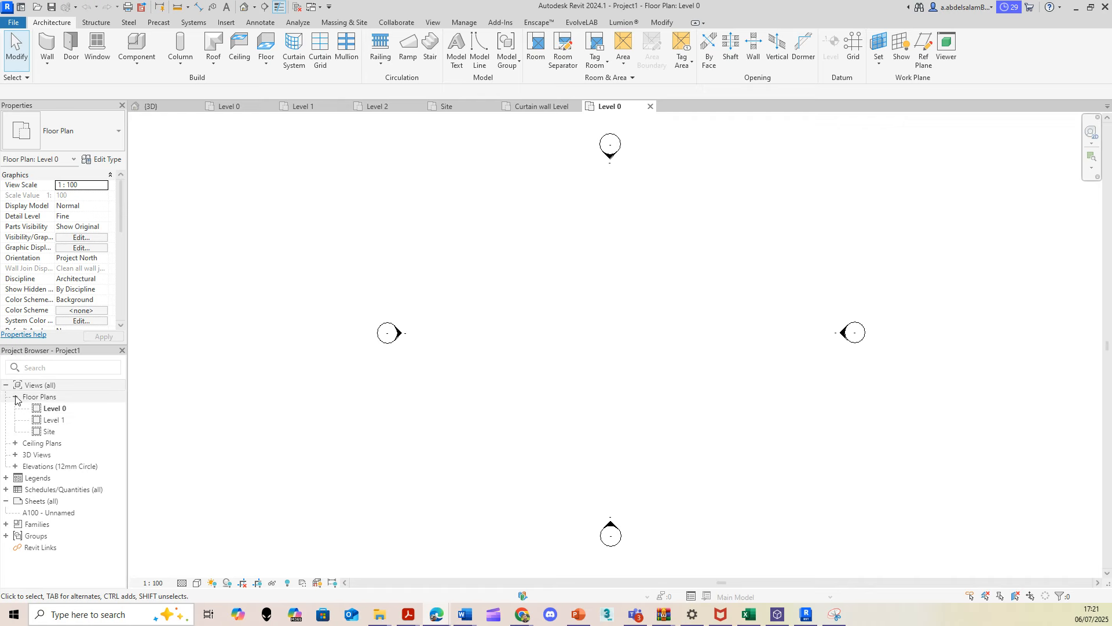
Expand the Ceiling Plans, 3D Views and Elevations groups to list the project's views.
click(15, 444)
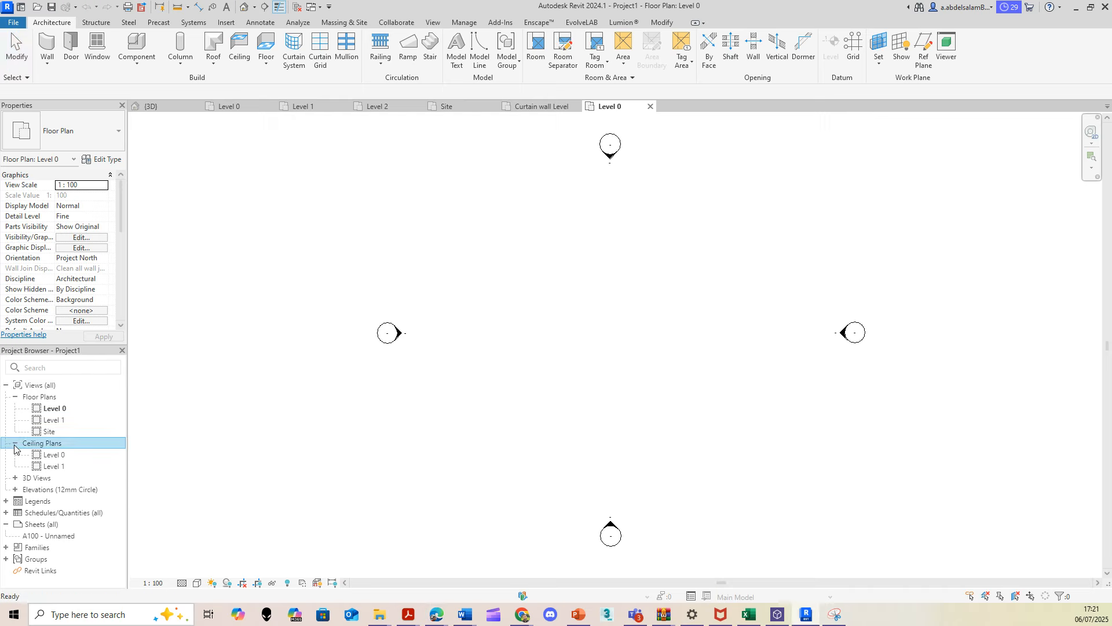
click(15, 477)
click(16, 501)
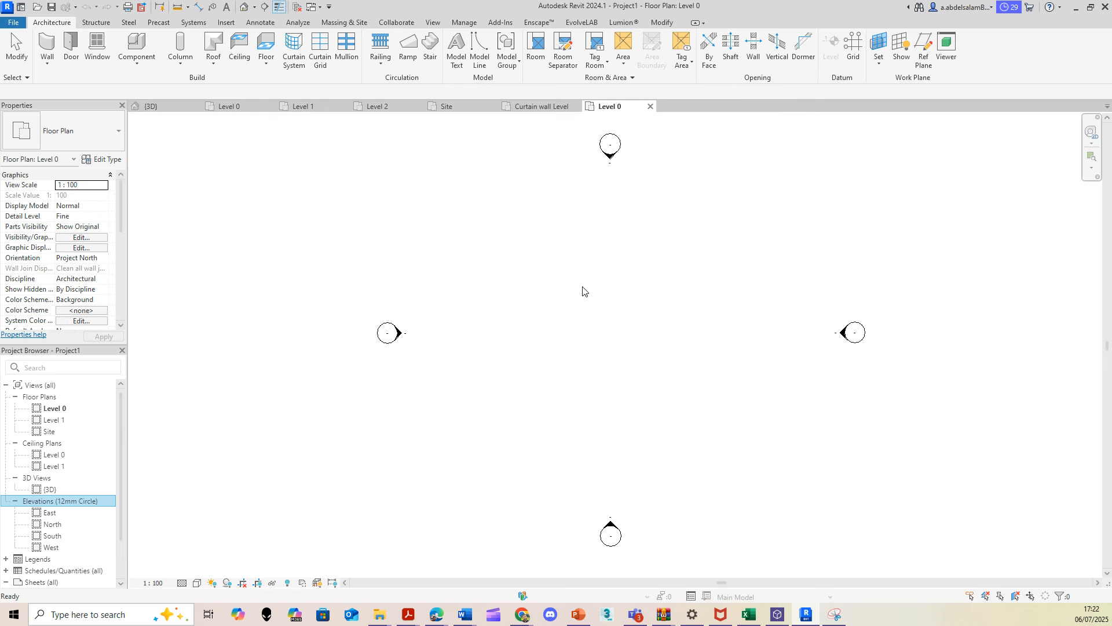
Start the Wall tool and review the available top constraint options for new walls.
key(w)
key(a)
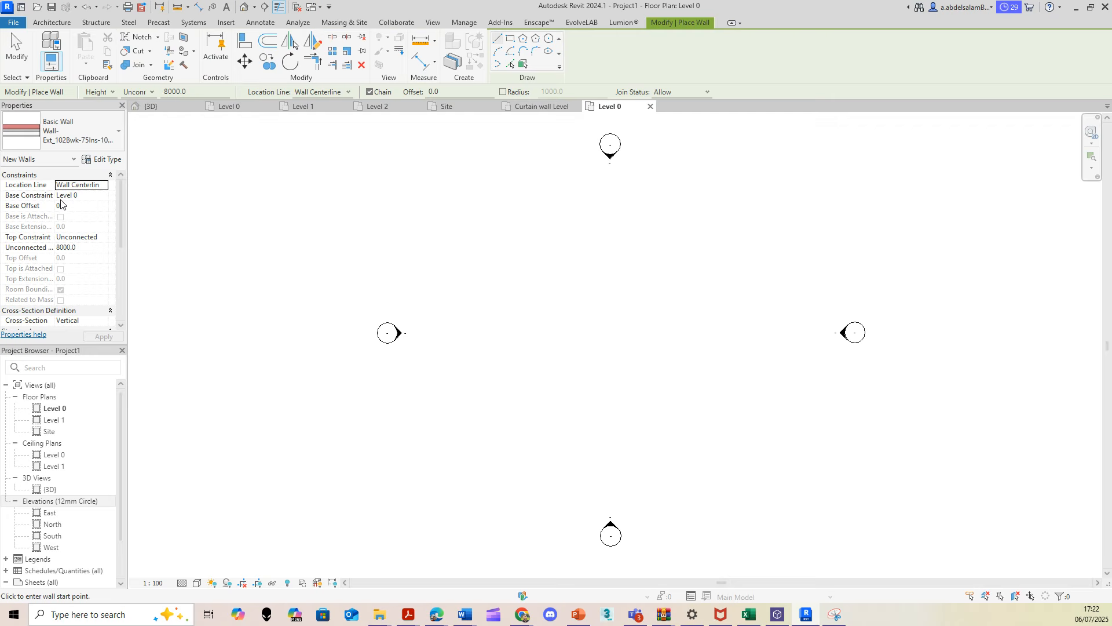
click(106, 239)
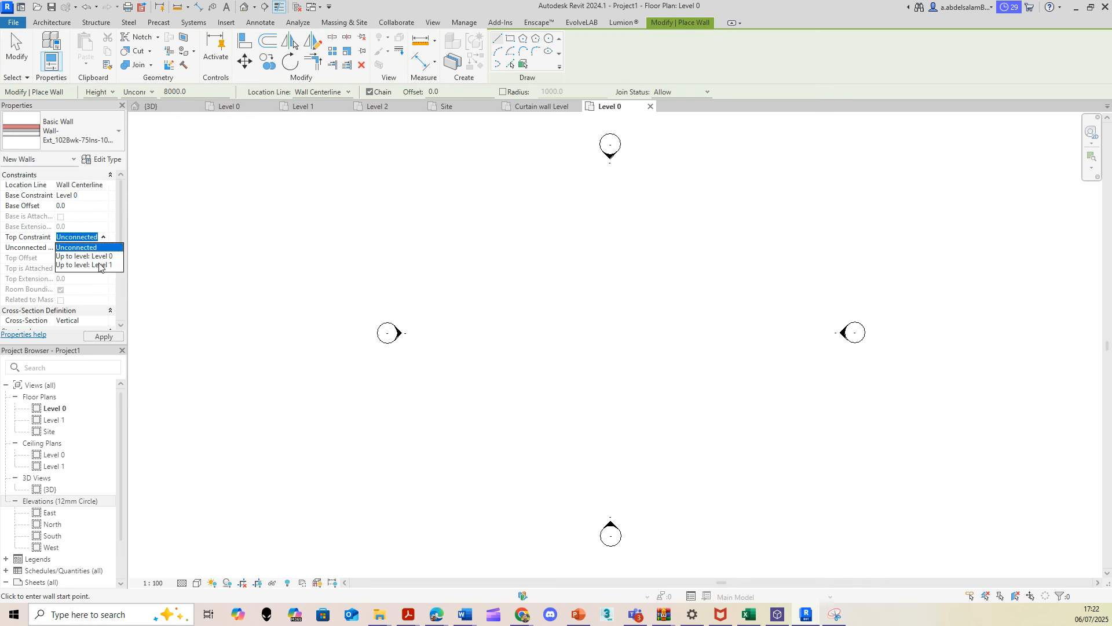
click(118, 225)
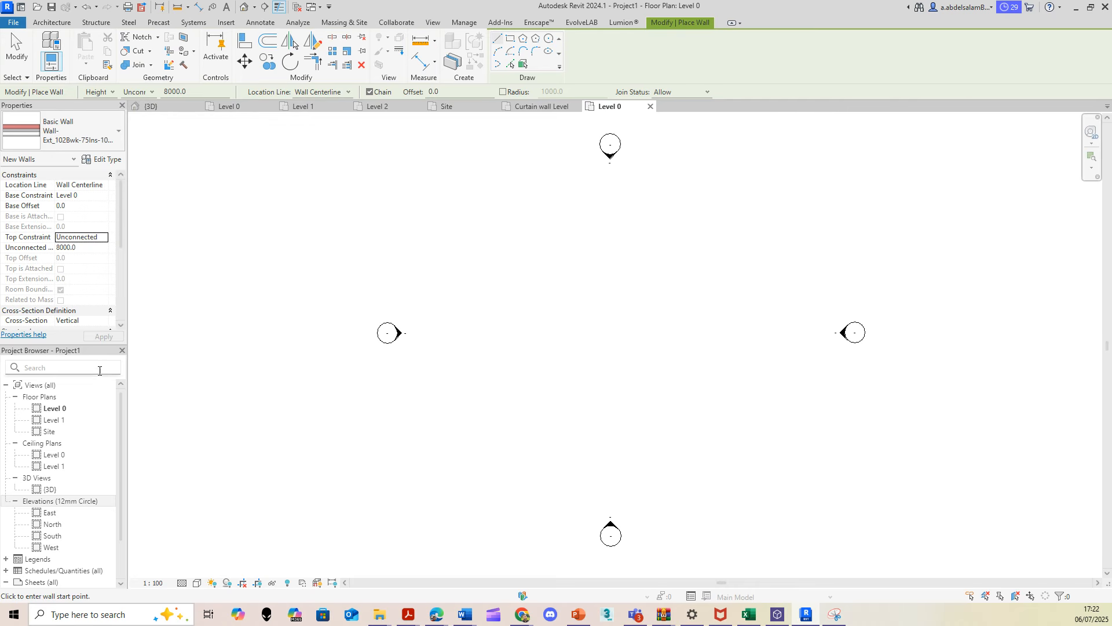
Browse the Level 1 and Site floor plans, the Level 0 and Level 1 ceiling plans, and the 3D view.
click(60, 408)
double_click(55, 420)
double_click(60, 433)
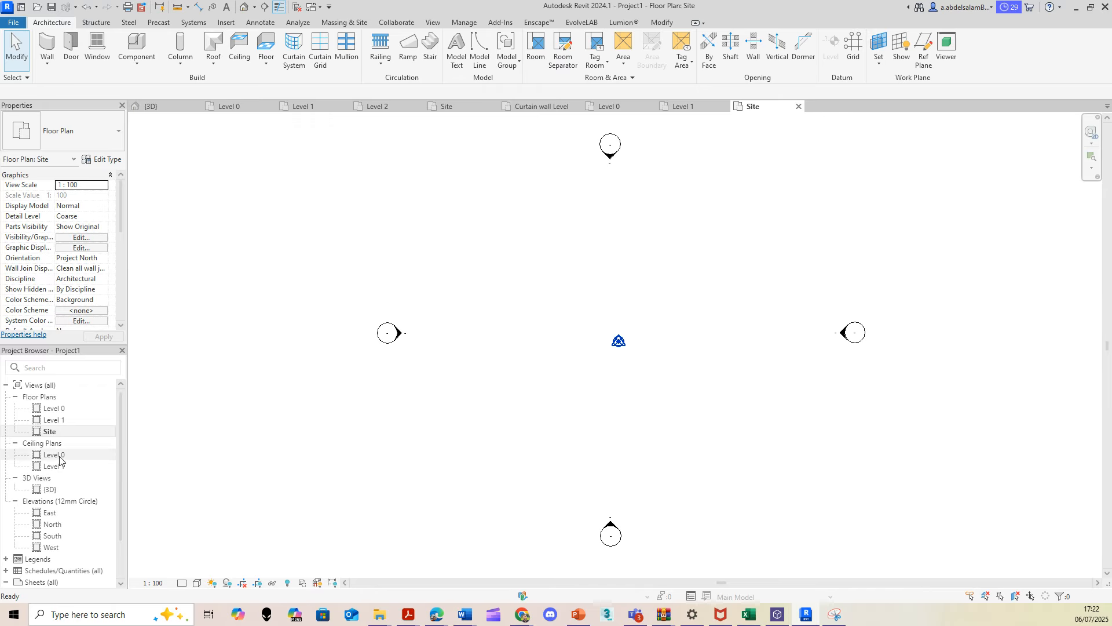
double_click(58, 455)
double_click(55, 466)
click(52, 491)
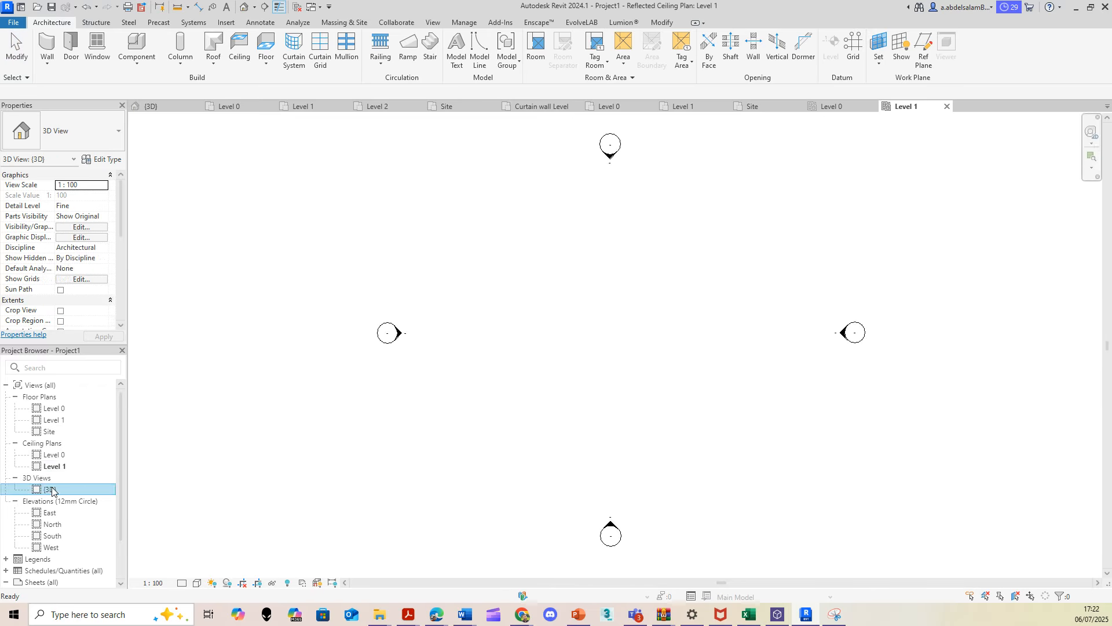
double_click(52, 490)
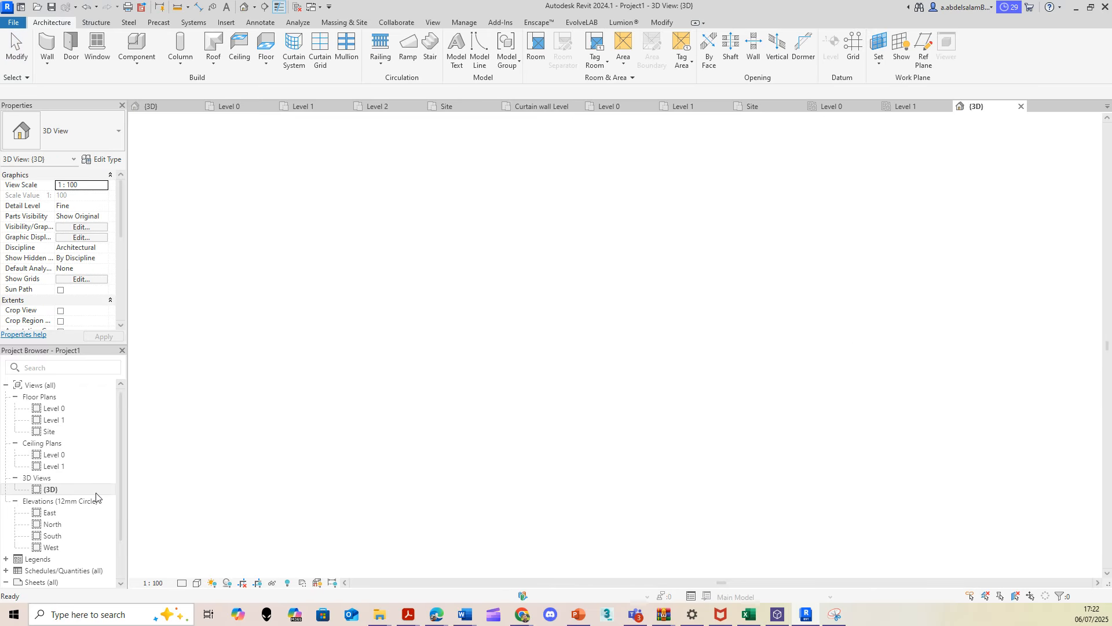
Go through the East, North, South and West elevations and examine the level markers in the West view.
double_click(53, 513)
double_click(53, 524)
double_click(53, 536)
double_click(52, 548)
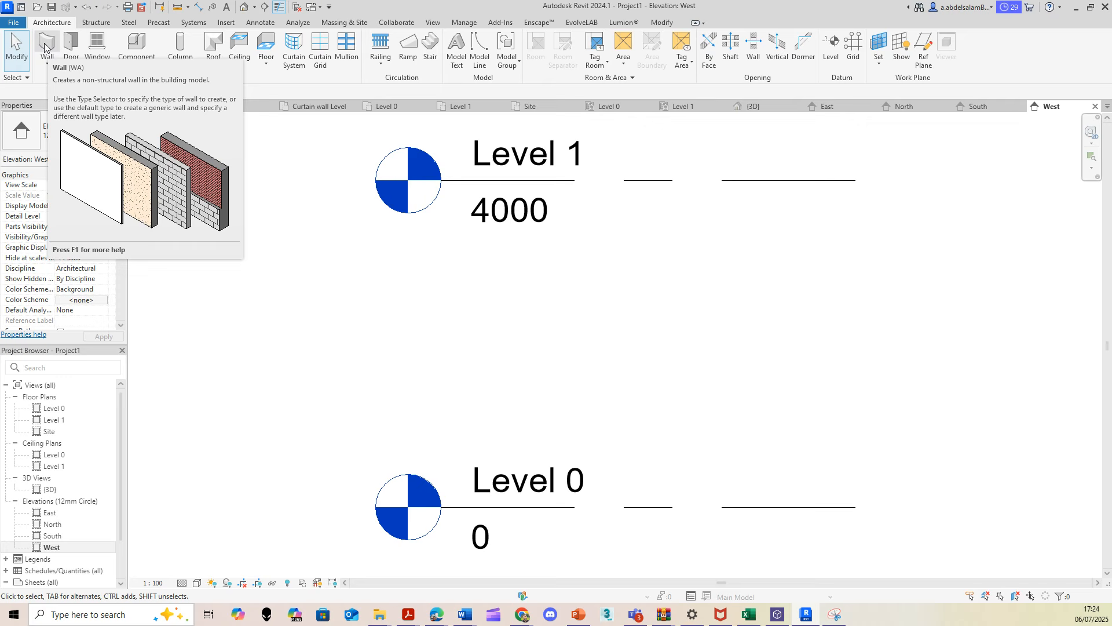
scroll(360, 228, down, 2)
scroll(488, 282, down, 2)
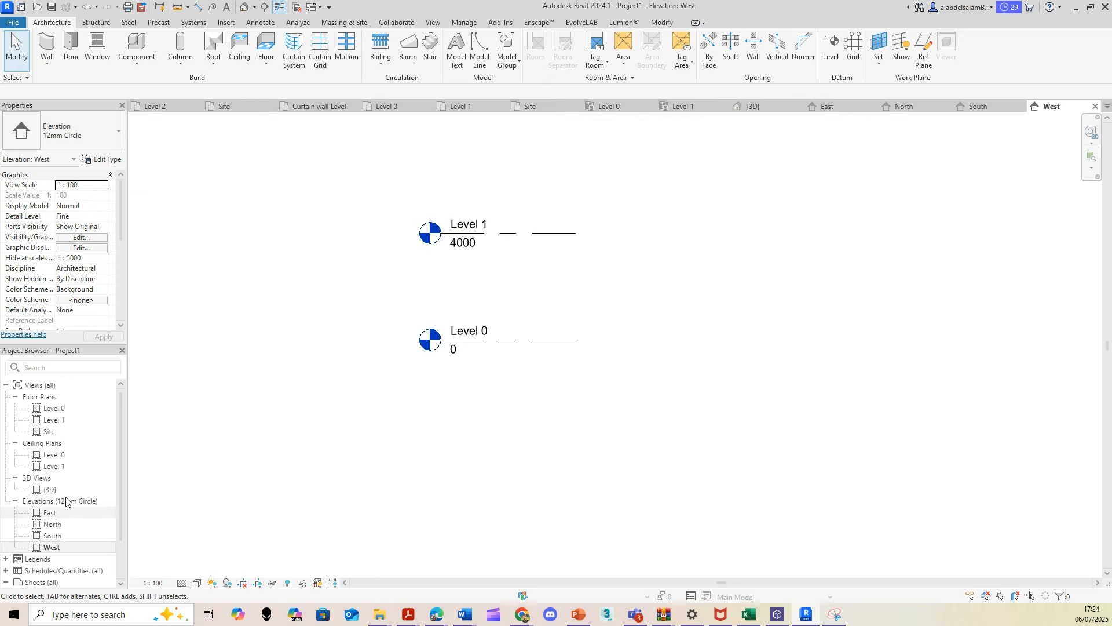
Return to the Level 0 floor plan view.
click(50, 411)
click(51, 410)
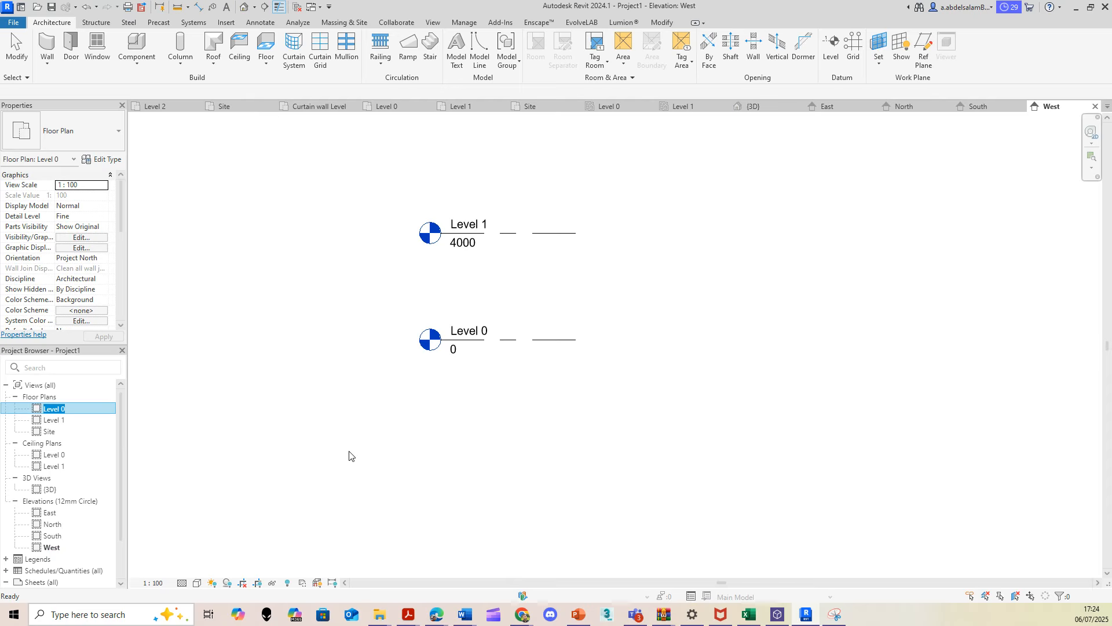
double_click(36, 410)
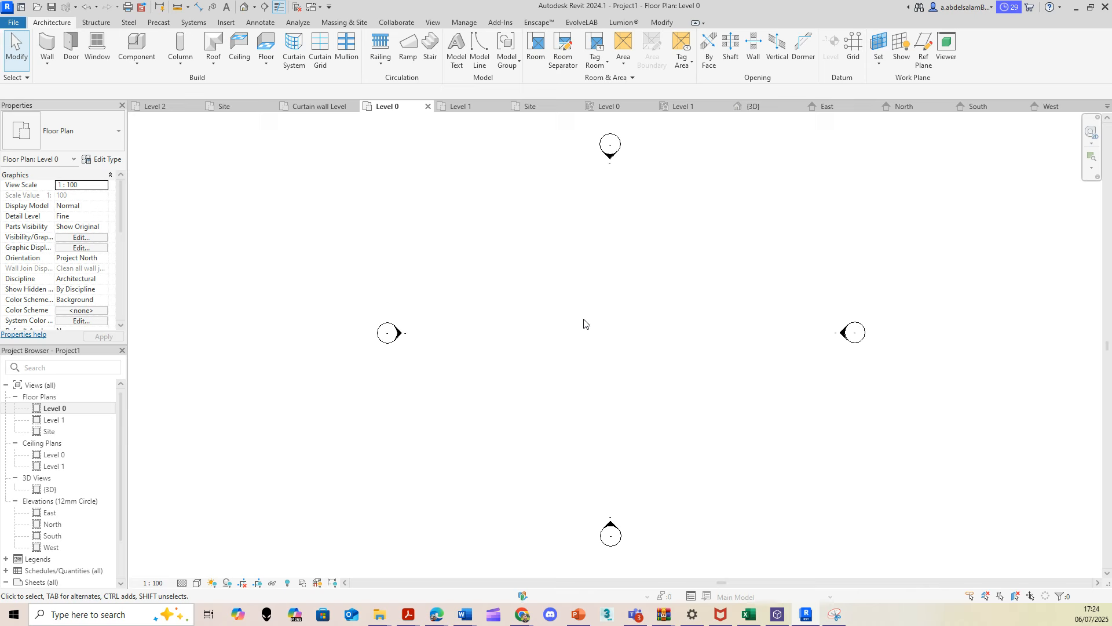
Create a new project from the Architectural Template.
click(11, 23)
mouse_move(40, 73)
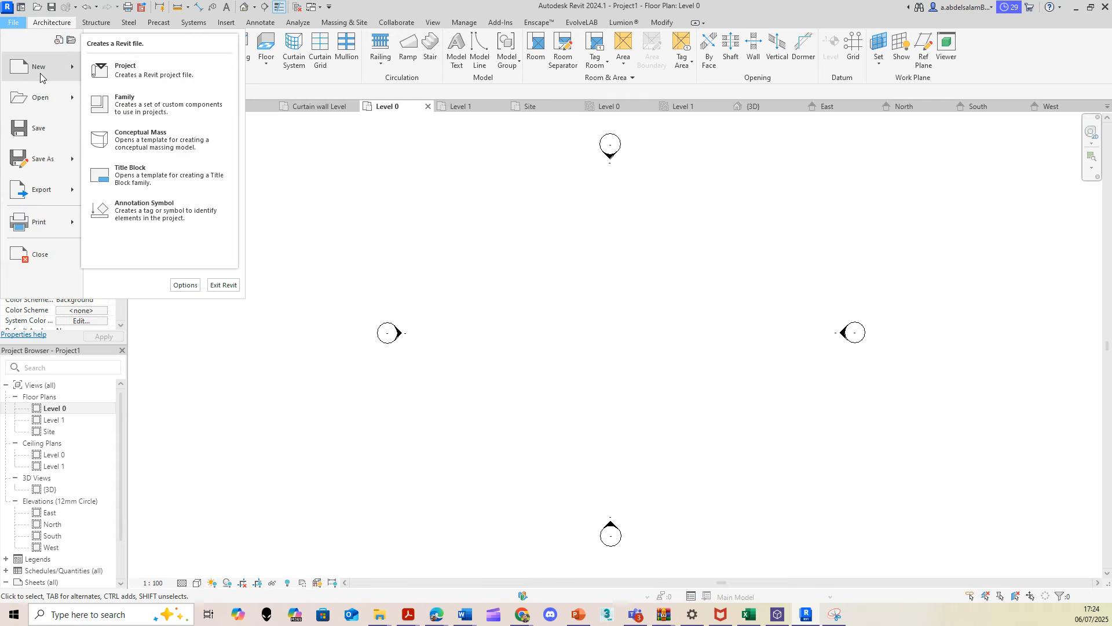
click(133, 71)
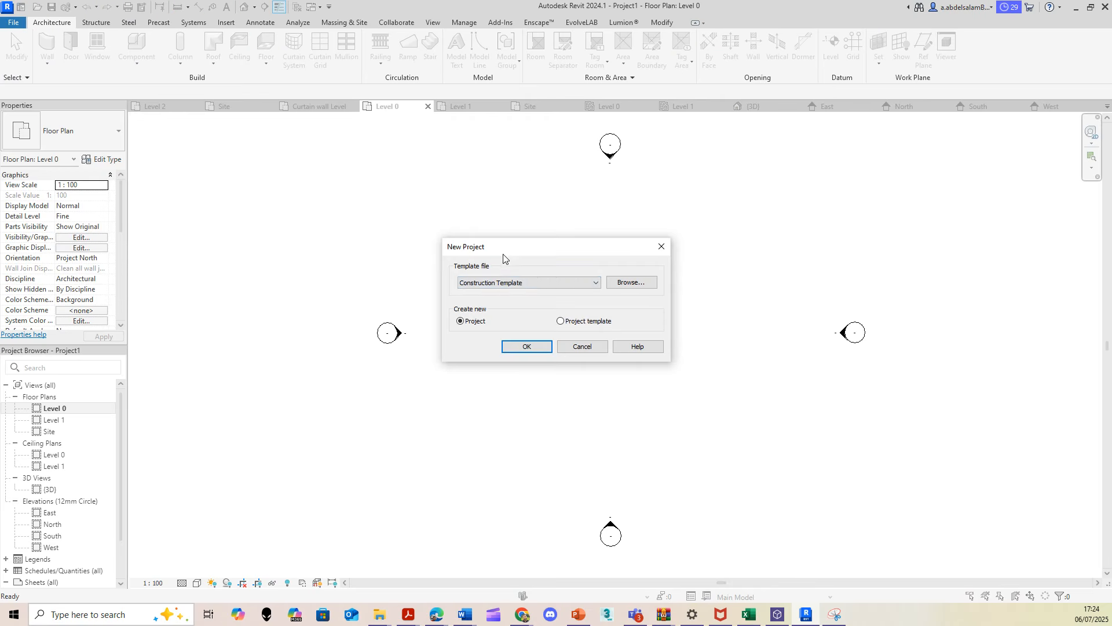
click(527, 283)
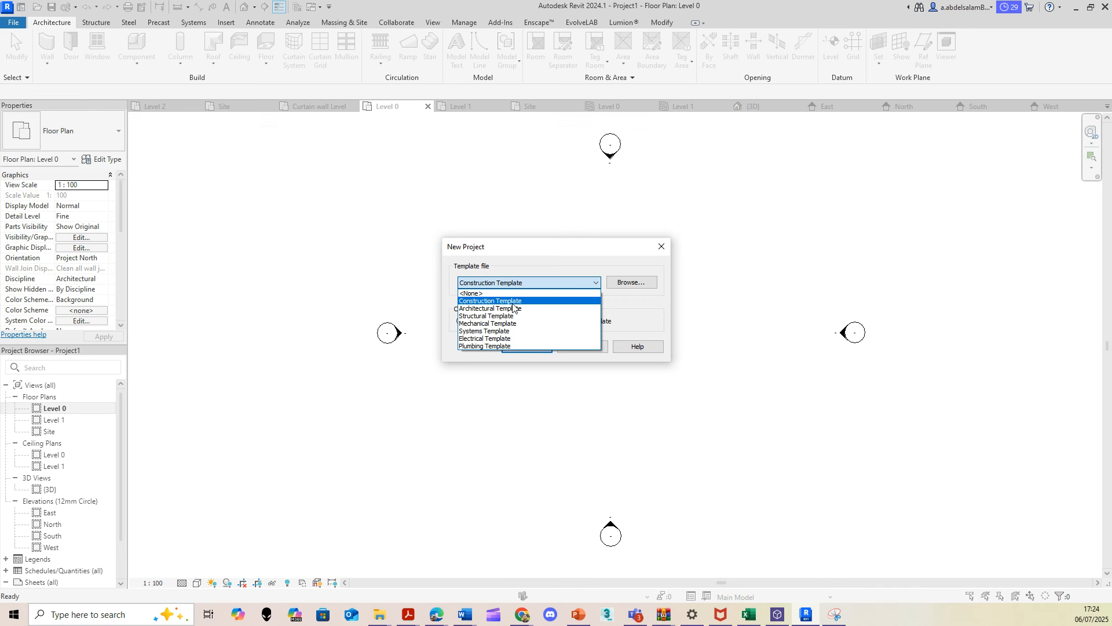
click(509, 308)
click(533, 346)
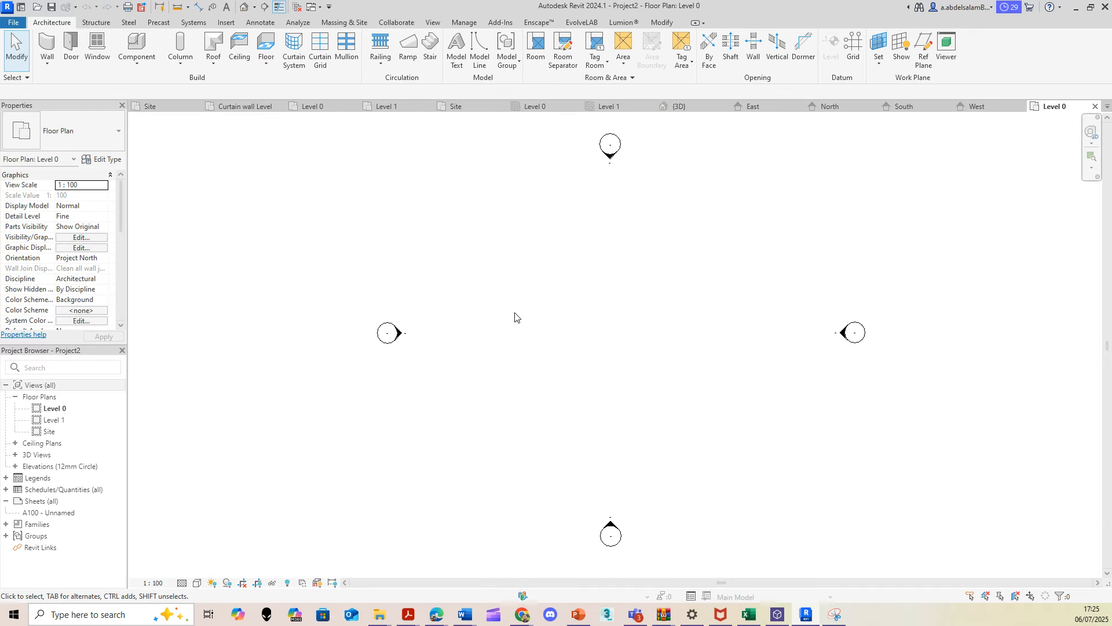
In the project units, set the Distance format to meters with 2 decimal places and the unit symbol m.
key(v)
key(v)
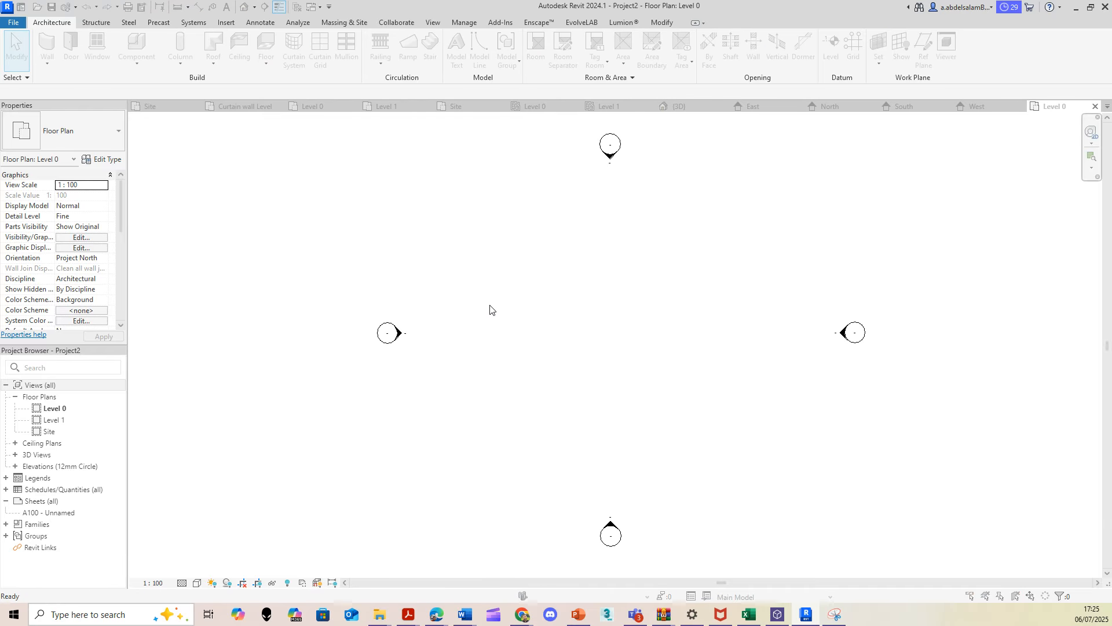
drag(602, 256, 667, 184)
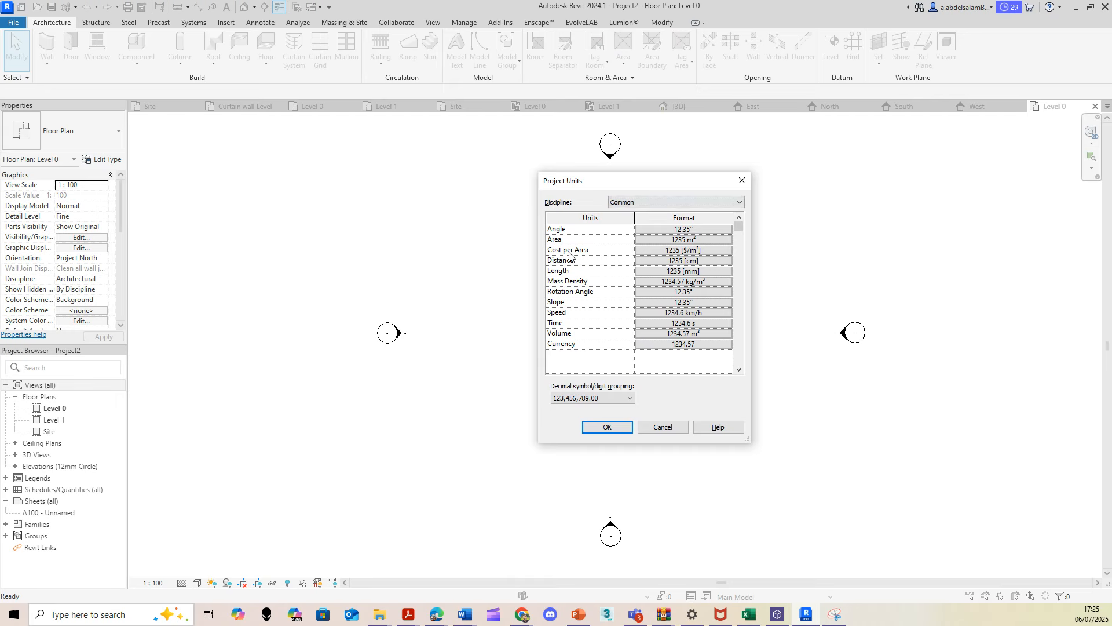
click(671, 263)
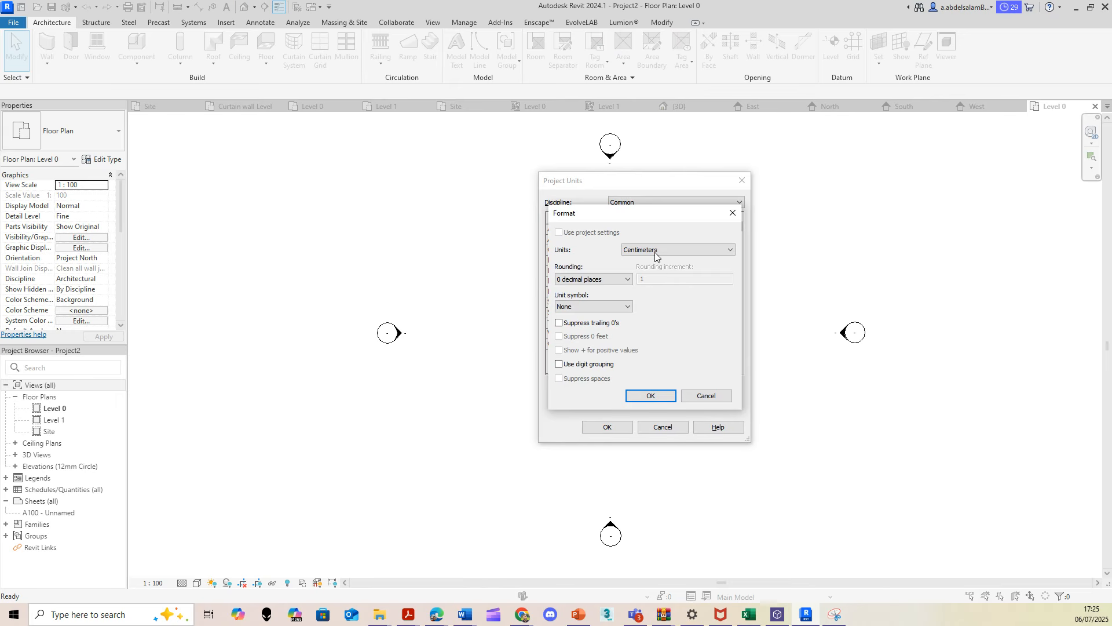
click(655, 250)
click(655, 294)
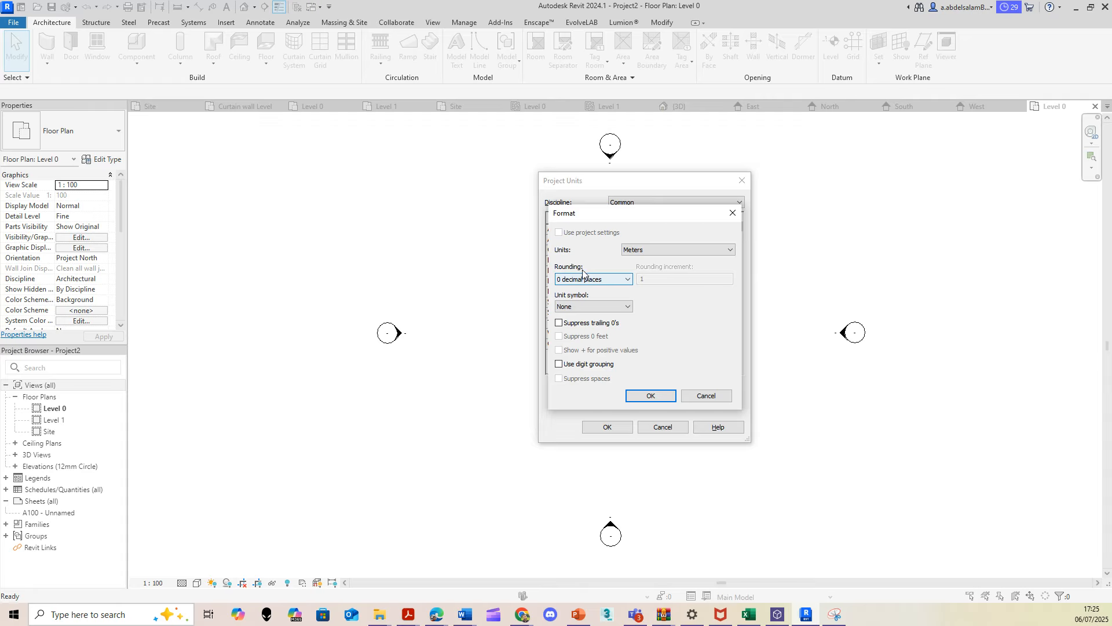
click(606, 280)
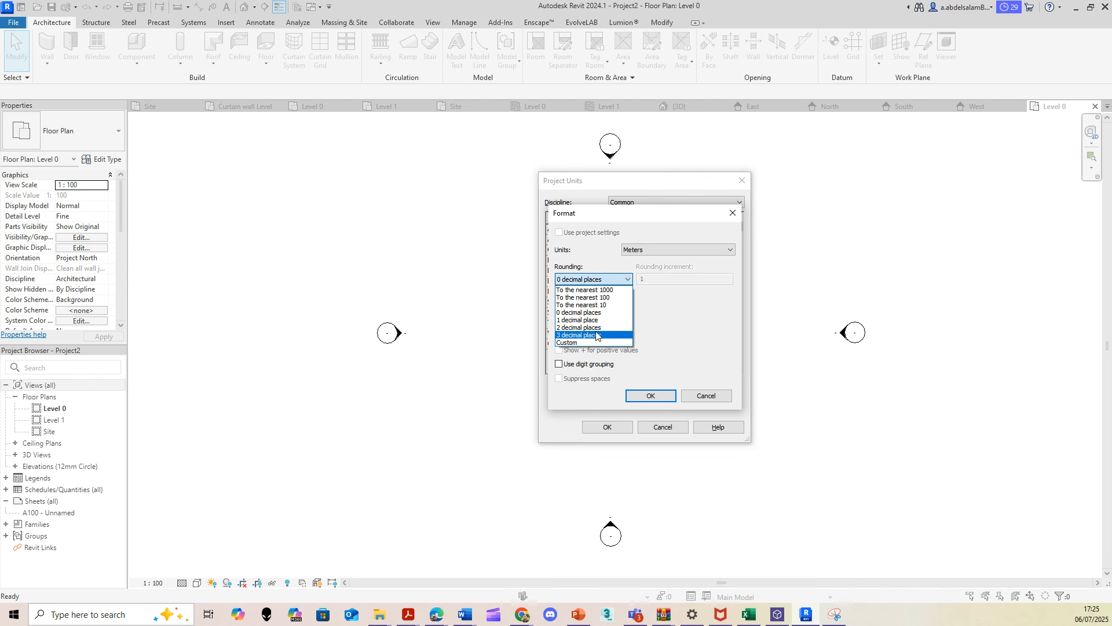
click(600, 327)
click(601, 307)
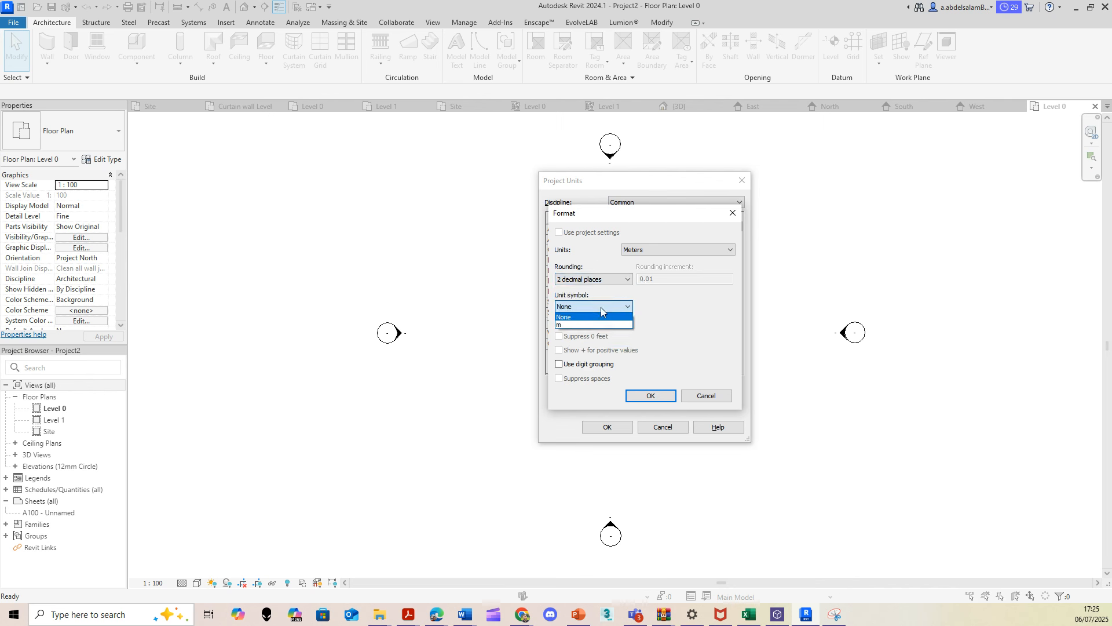
click(603, 322)
click(661, 396)
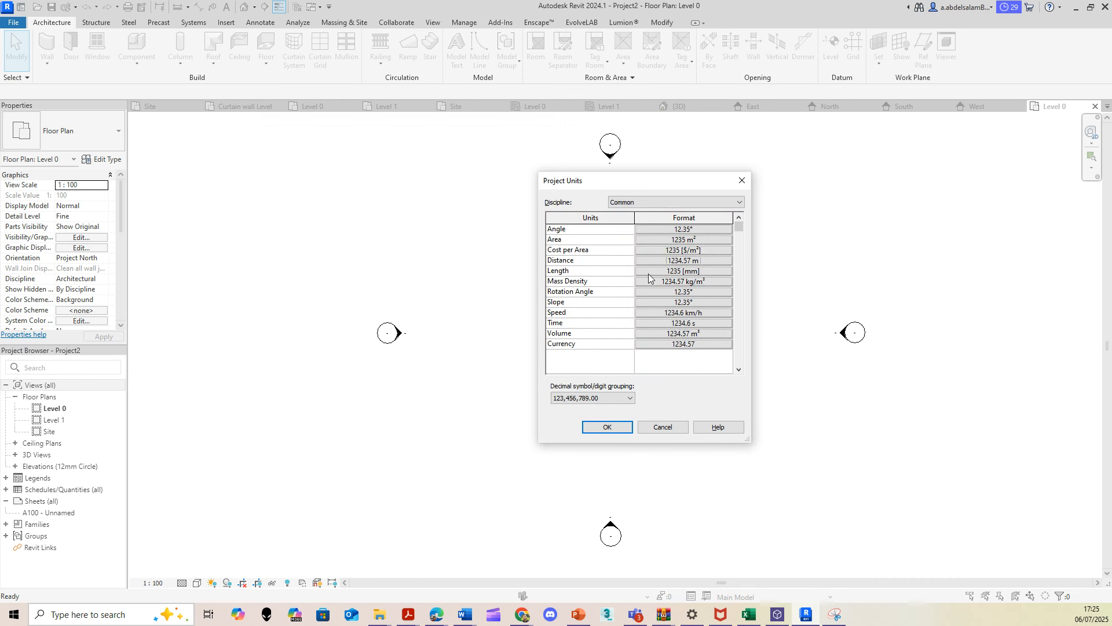
Set the Length format to meters with 2 decimal places and the unit symbol m, and apply the project units.
click(666, 271)
click(666, 250)
click(656, 291)
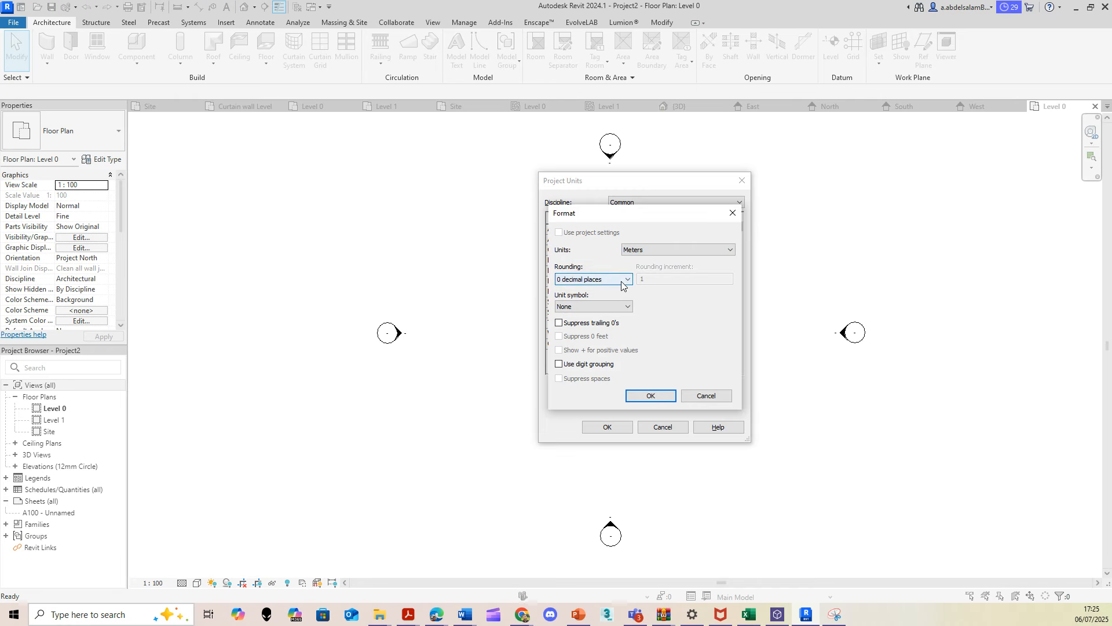
click(593, 280)
click(598, 328)
click(591, 307)
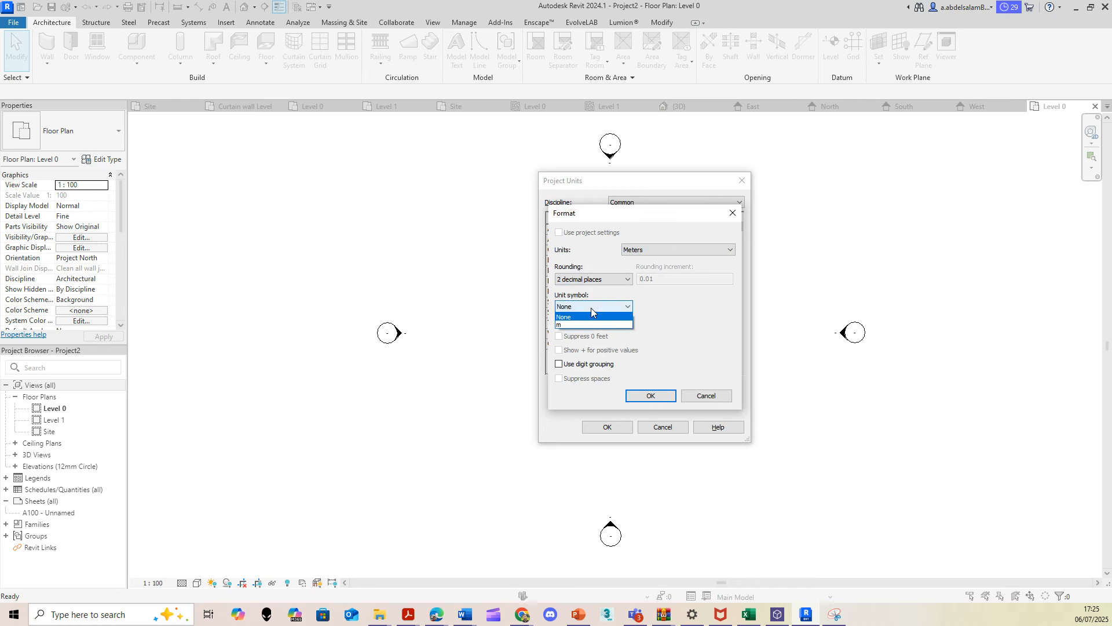
click(589, 326)
click(650, 395)
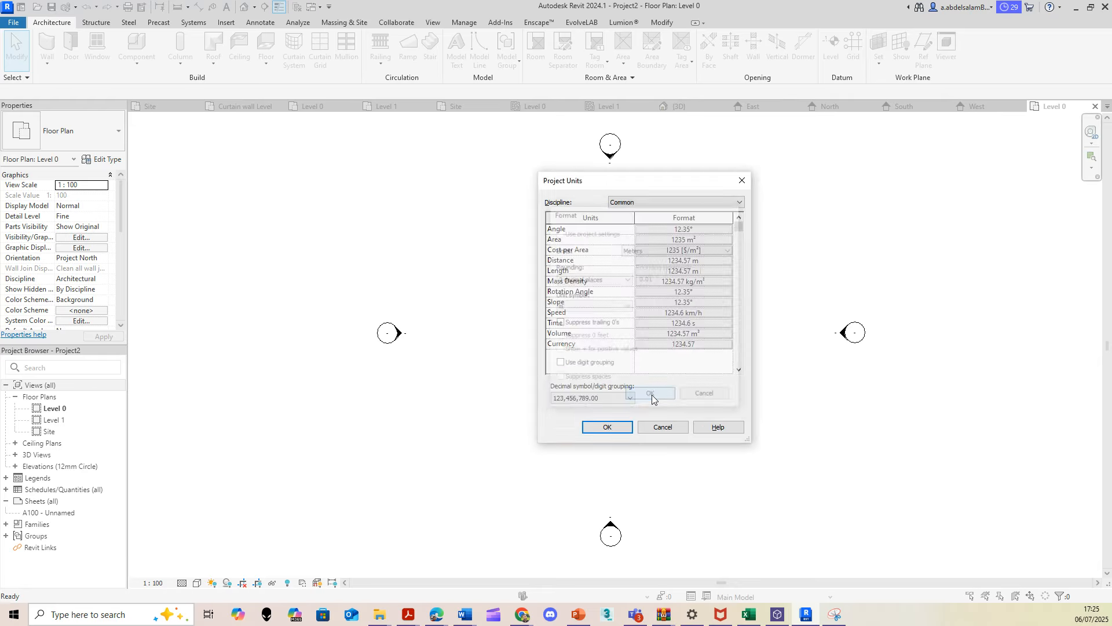
click(608, 427)
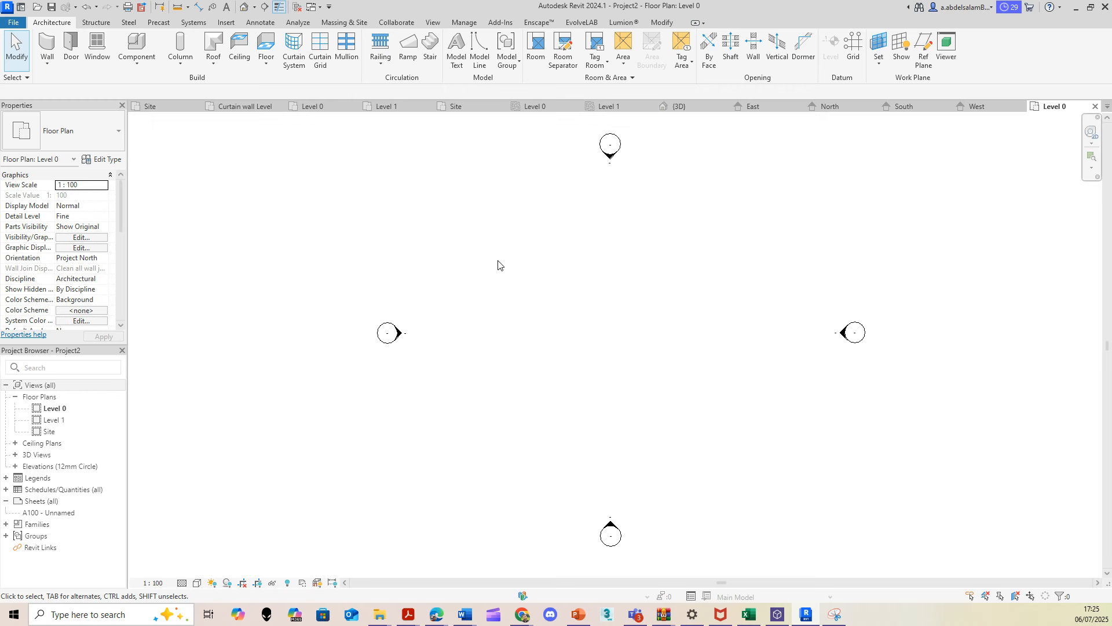
Open the North elevation view of the new project to work on its levels.
click(17, 466)
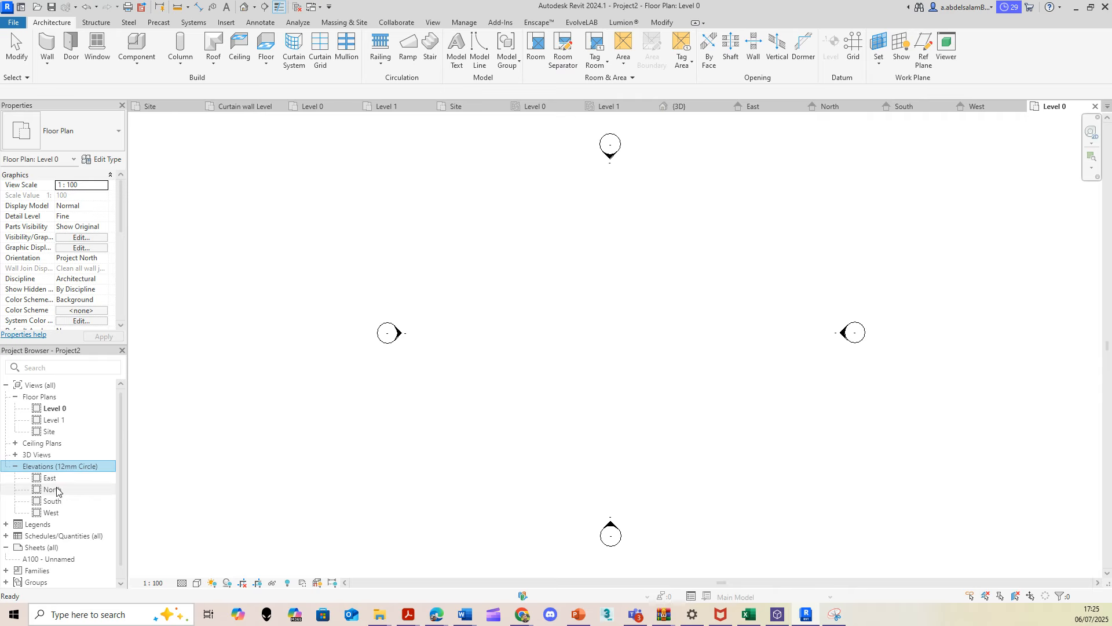
double_click(57, 489)
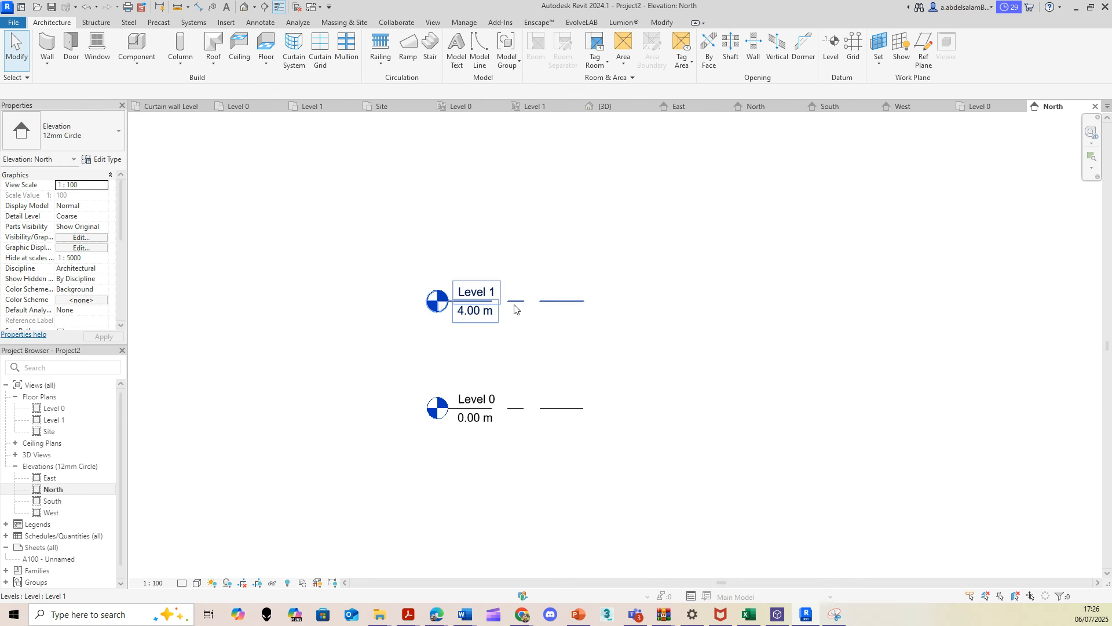
scroll(493, 385, up, 2)
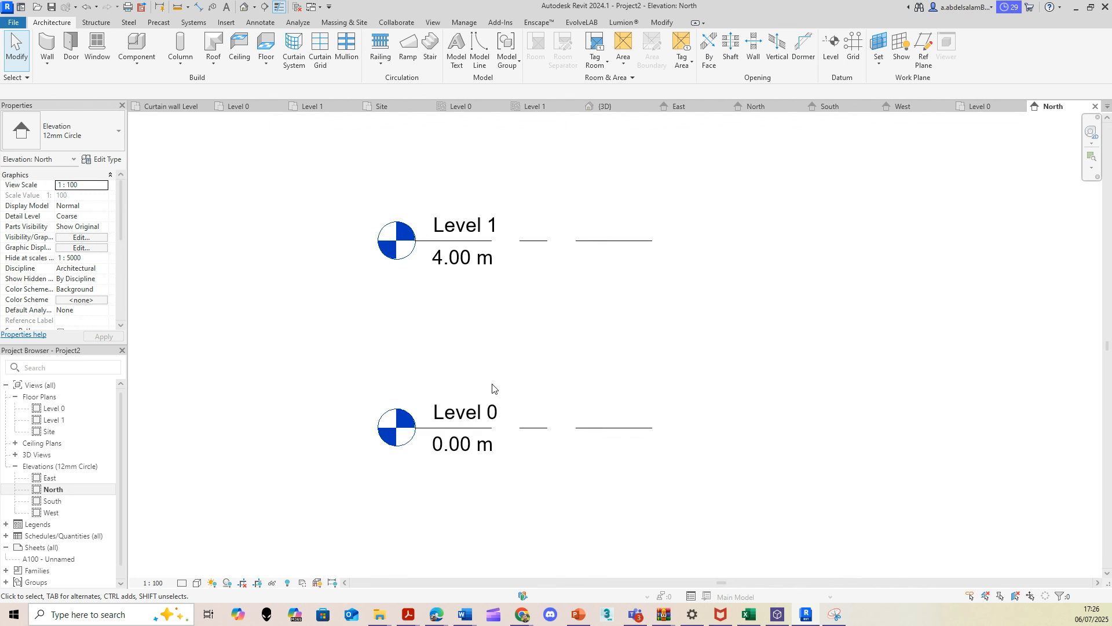
scroll(498, 390, down, 2)
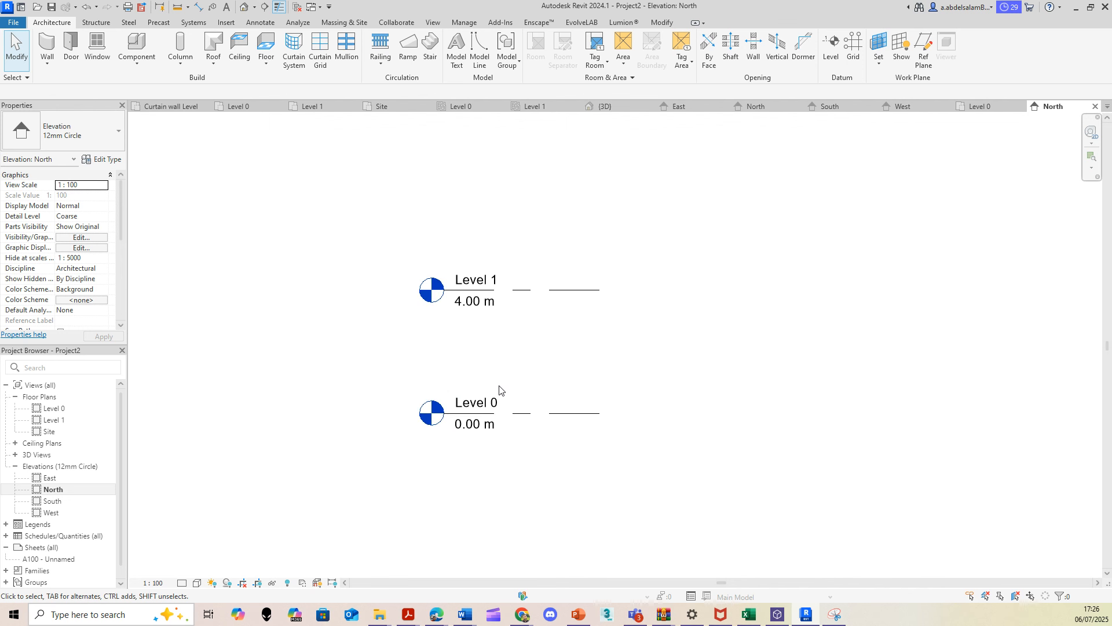
Set the elevation of Level 1 to 3 m.
click(485, 306)
click(481, 301)
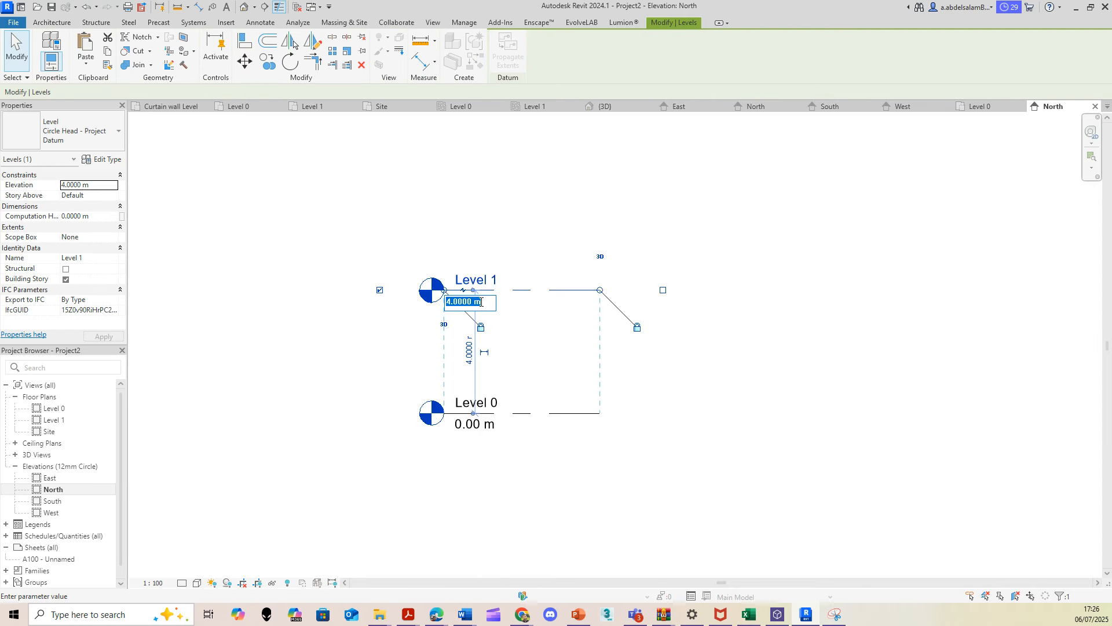
text(3m)
key(Return)
click(566, 367)
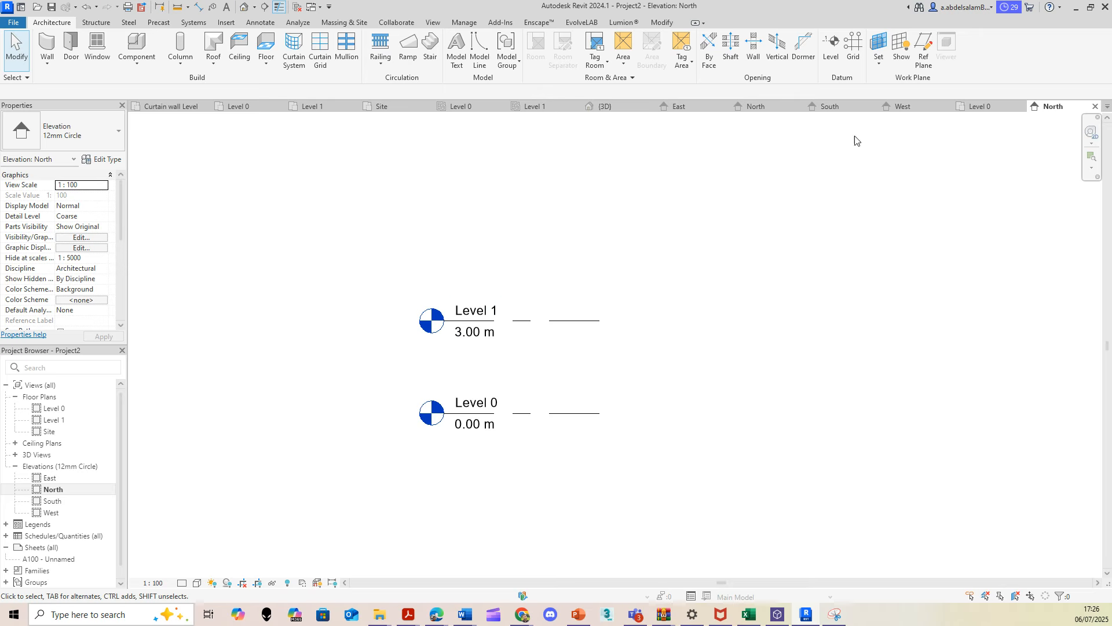
Add a level 3 m above Level 1 by picking its line with a 3 m offset.
click(832, 49)
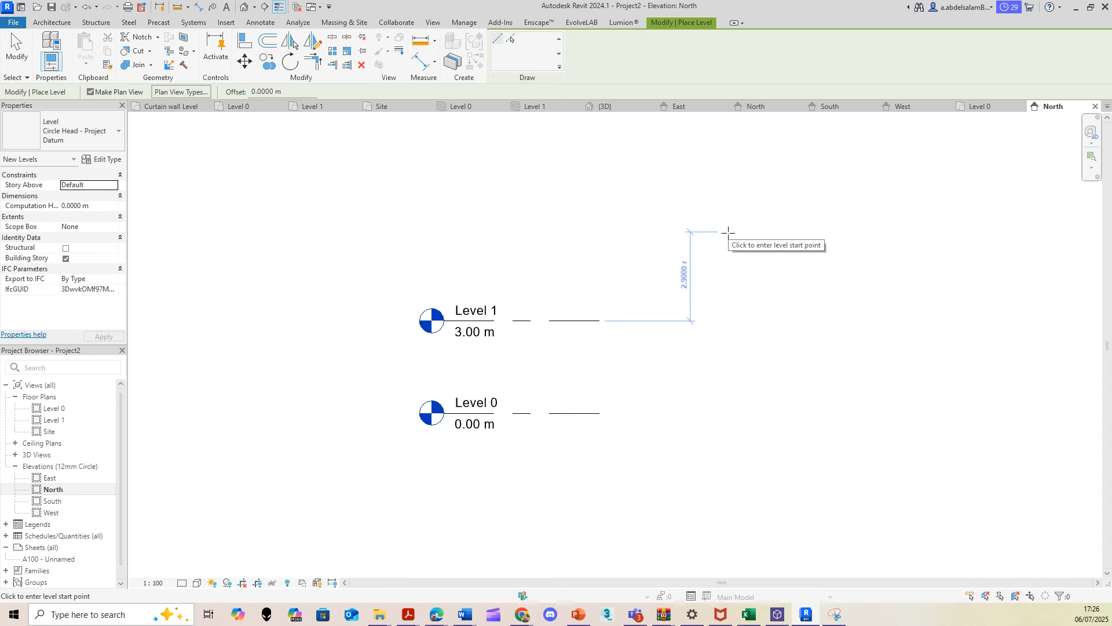
click(428, 235)
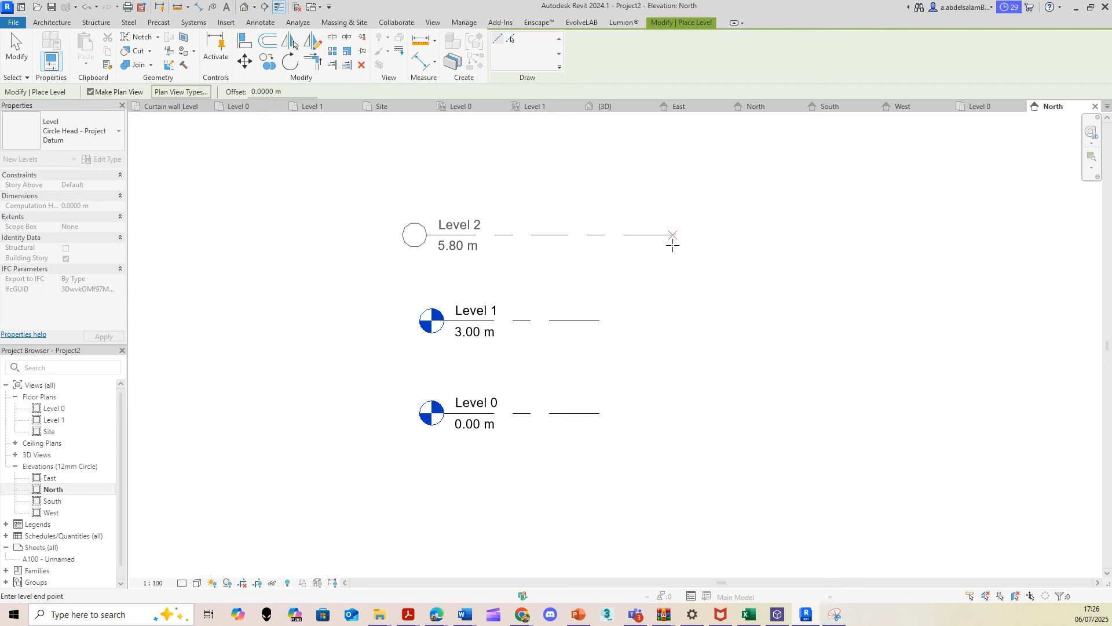
key(Escape)
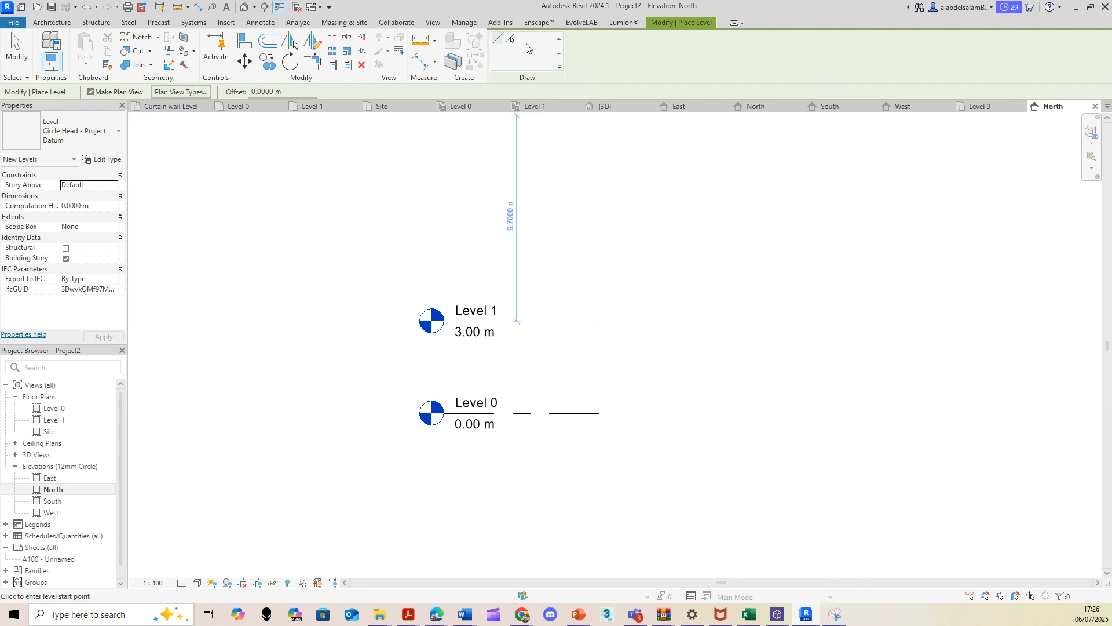
click(510, 41)
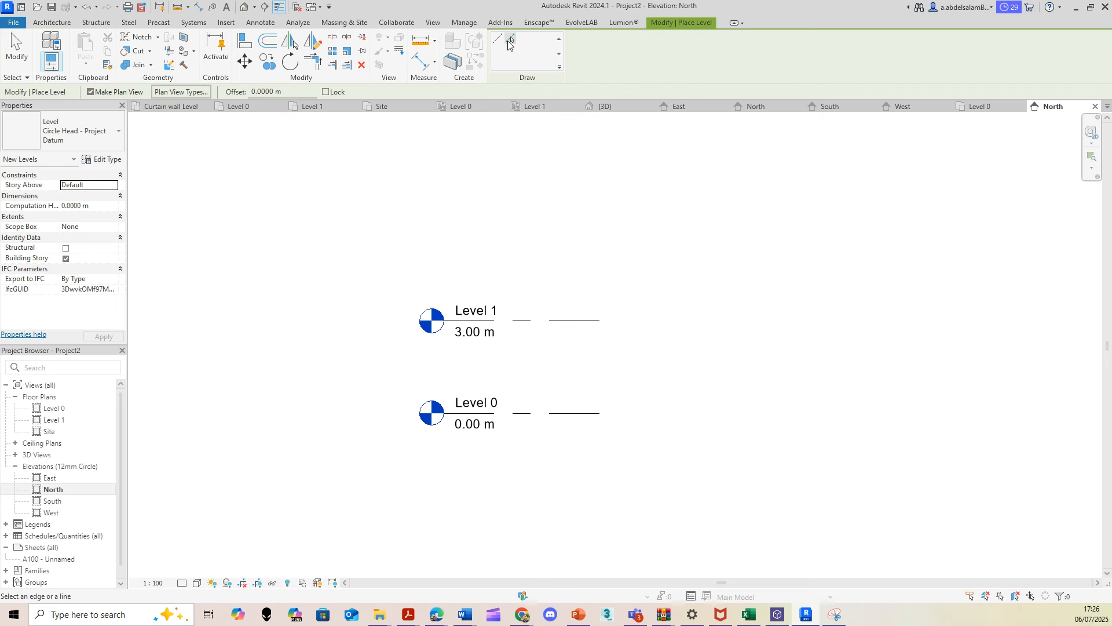
click(510, 39)
text(3m)
key(Return)
click(527, 321)
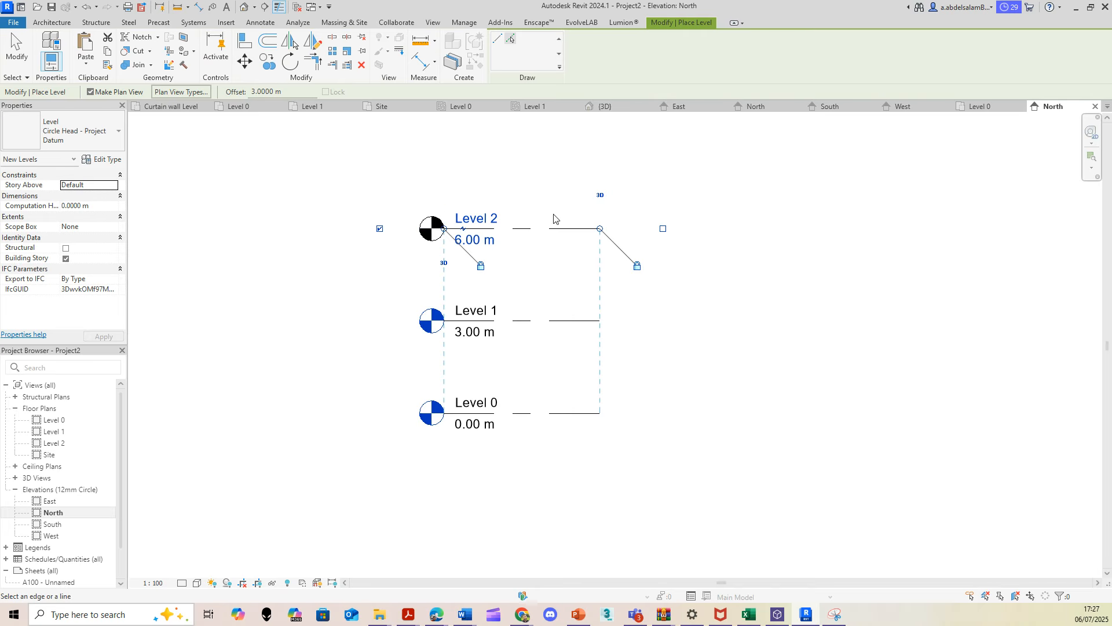
Add another level 3 m above Level 2 with the same offset and end level placement.
scroll(557, 229, down, 1)
middle_drag(557, 234, 531, 341)
click(533, 338)
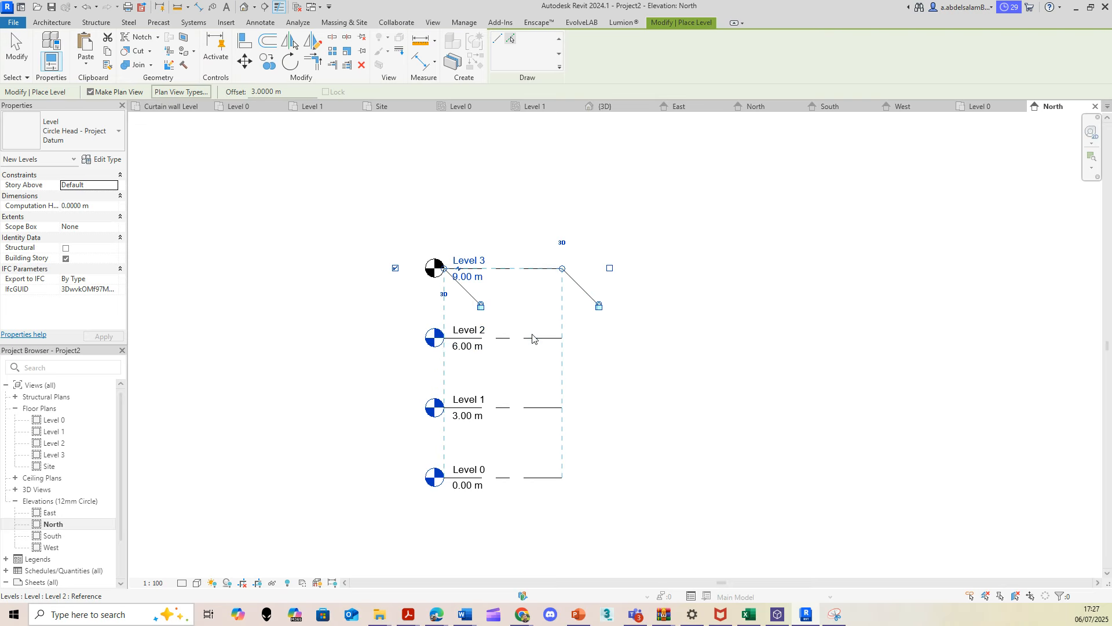
click(539, 269)
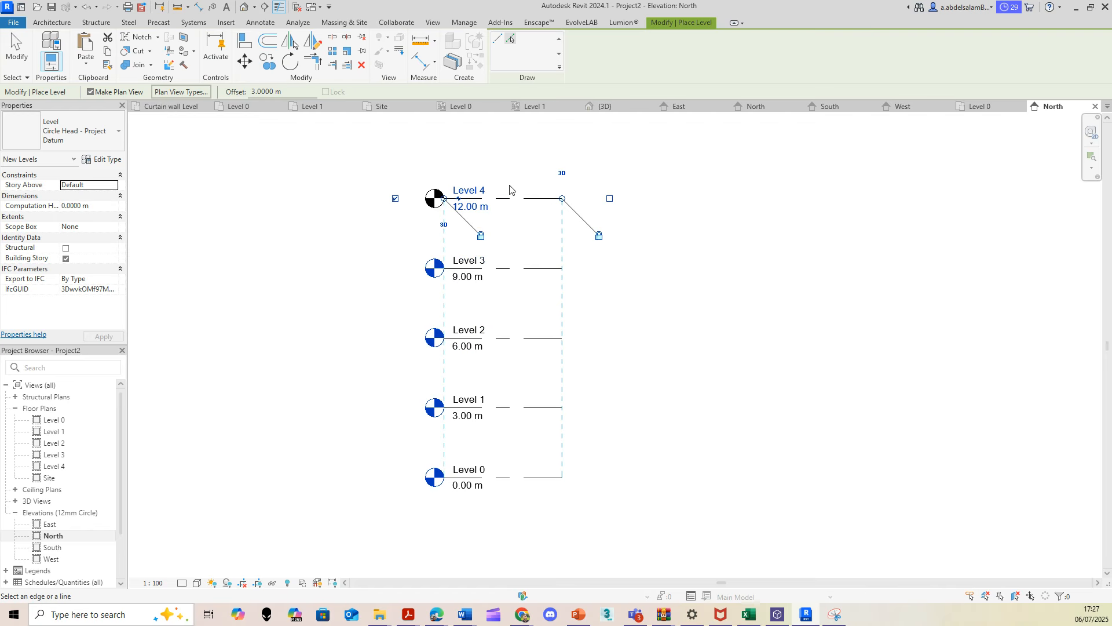
key(ctrl+z)
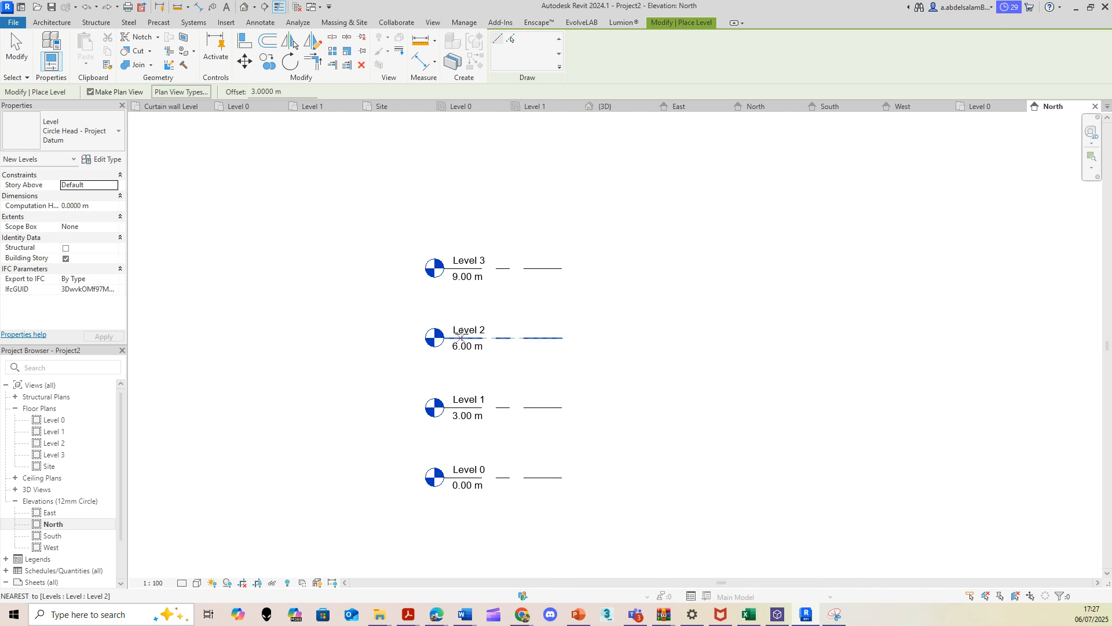
key(Escape)
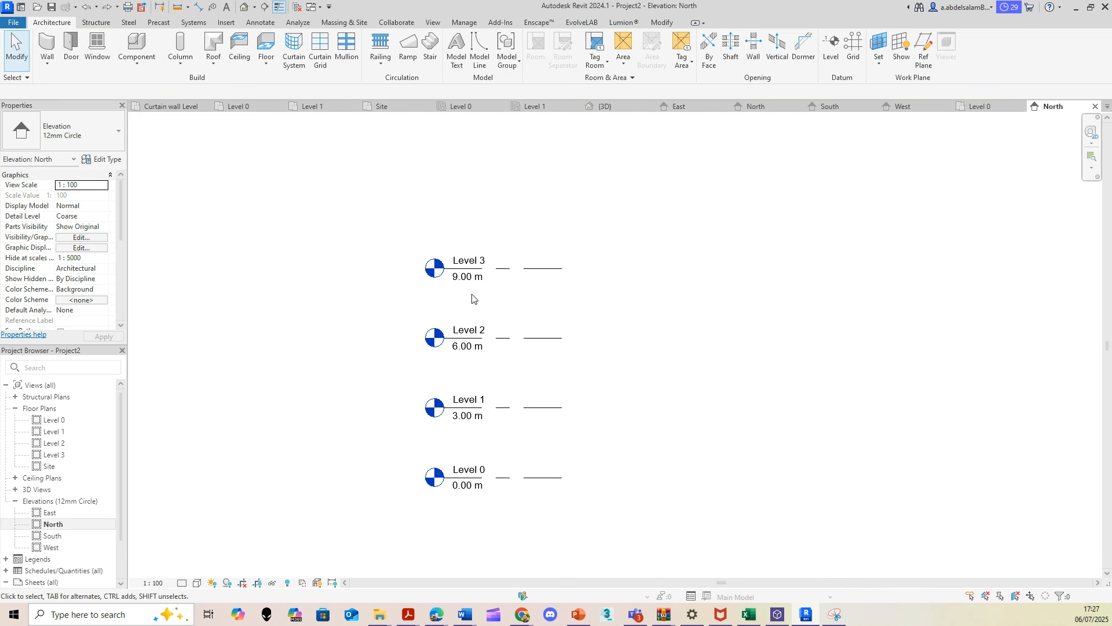
Rename Level 3 as "Roof Level" and rename its corresponding views as well.
click(473, 261)
click(476, 262)
drag(476, 262, 409, 260)
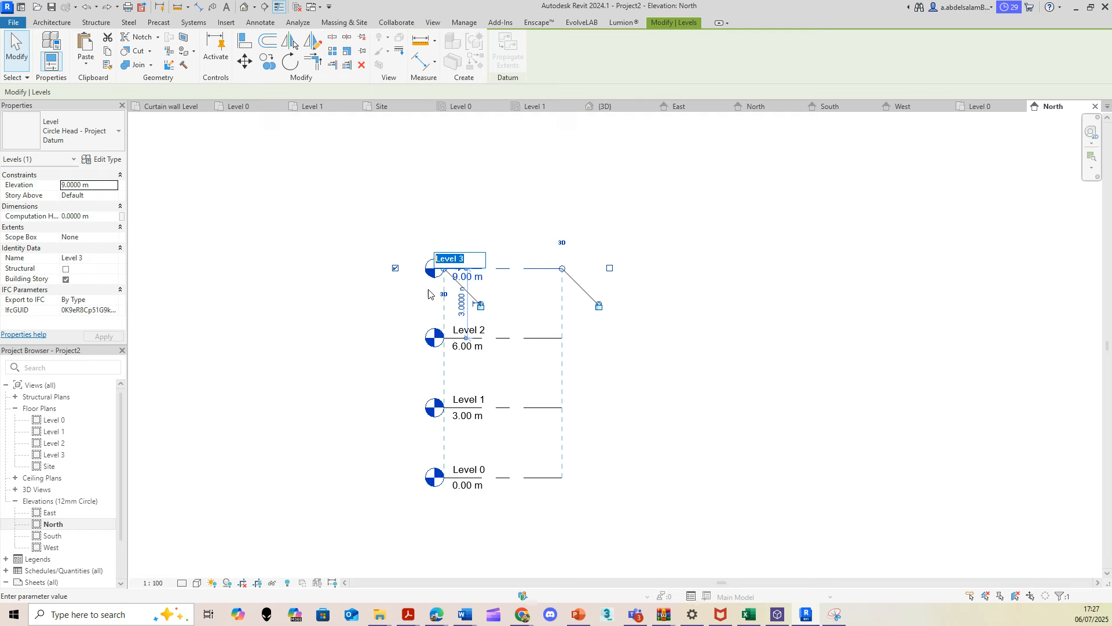
text(Roof)
key(Return)
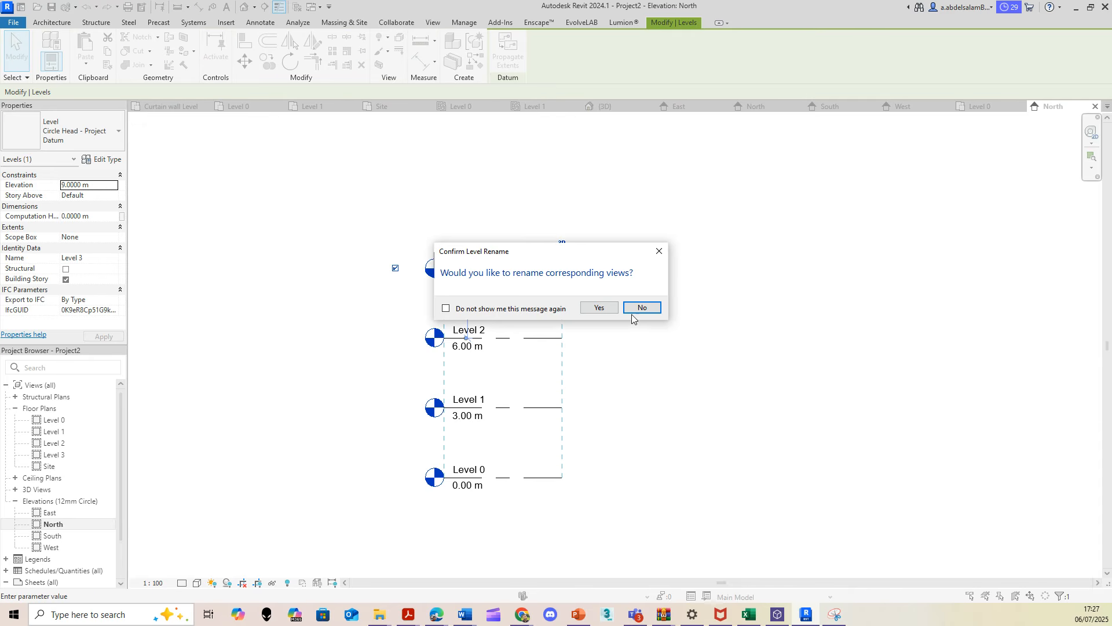
click(599, 308)
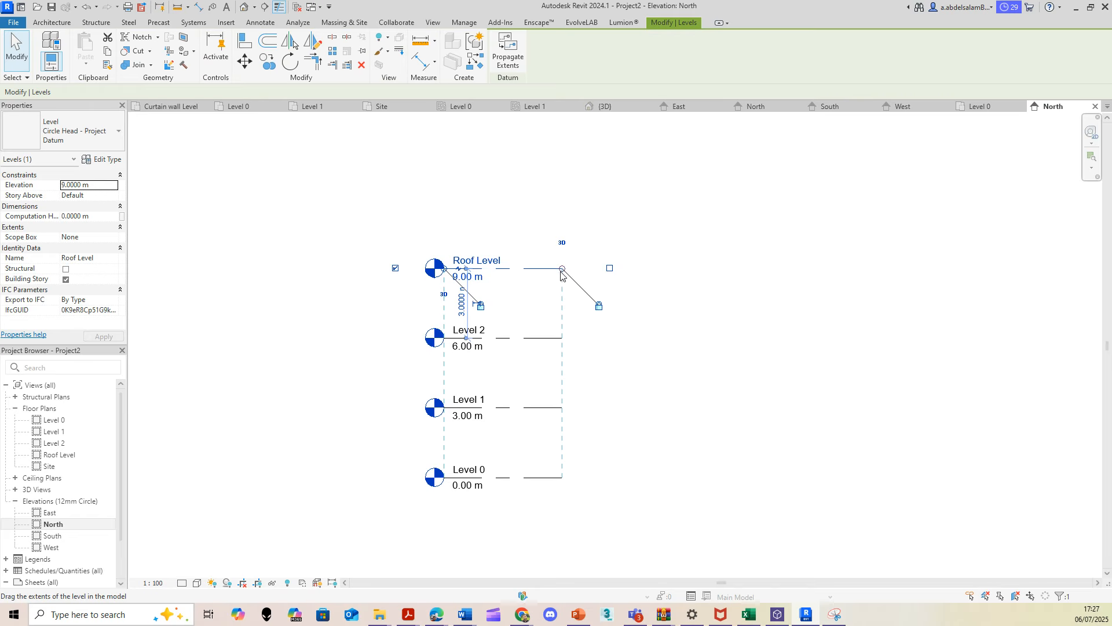
Extend the aligned level lines far to the right and show level heads at the right ends of all four levels.
click(609, 269)
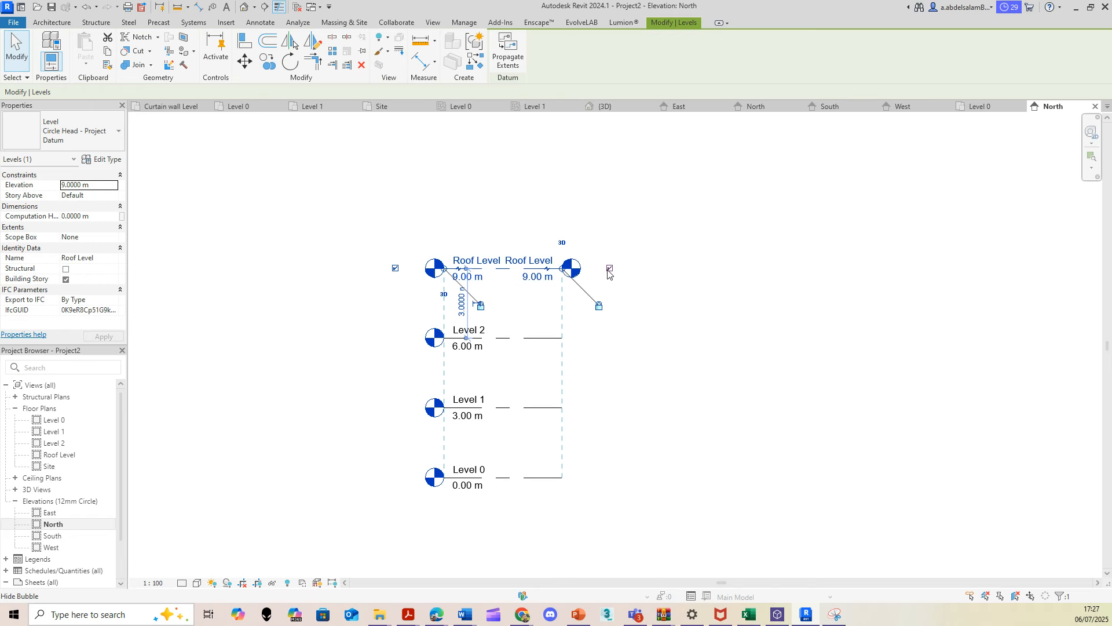
drag(562, 268, 1000, 269)
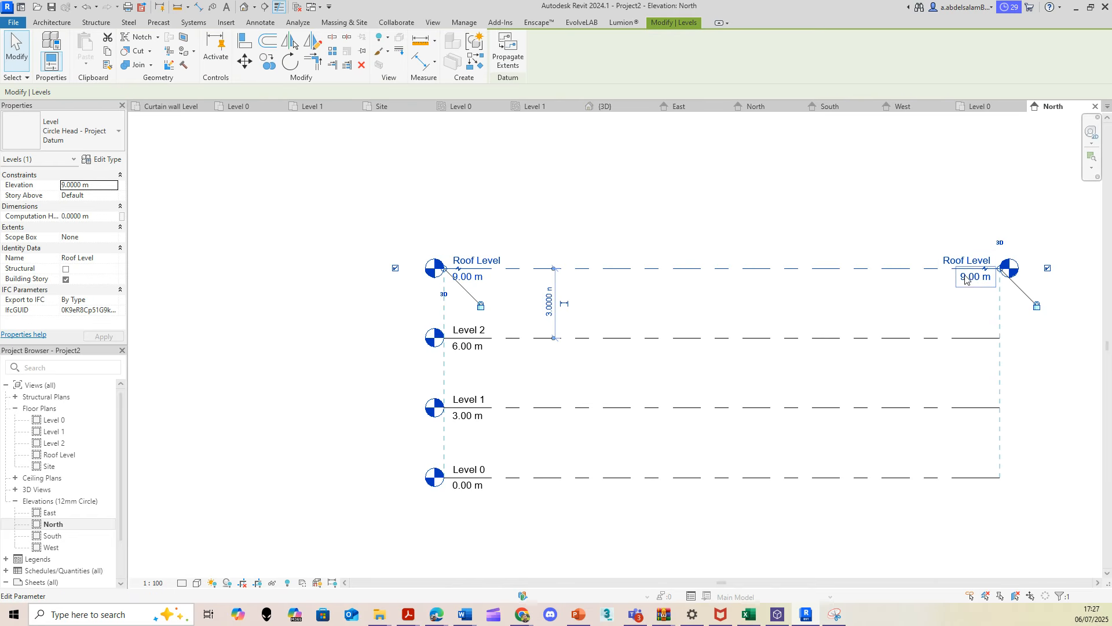
click(996, 350)
click(1005, 343)
click(1047, 338)
click(1008, 409)
click(1047, 408)
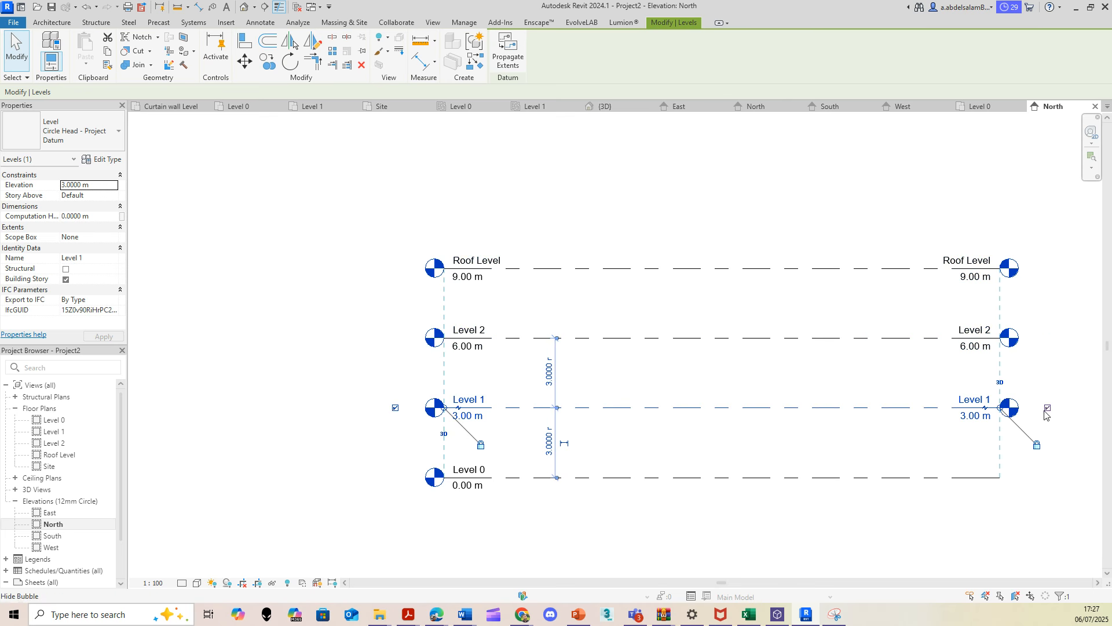
click(1003, 479)
click(1047, 478)
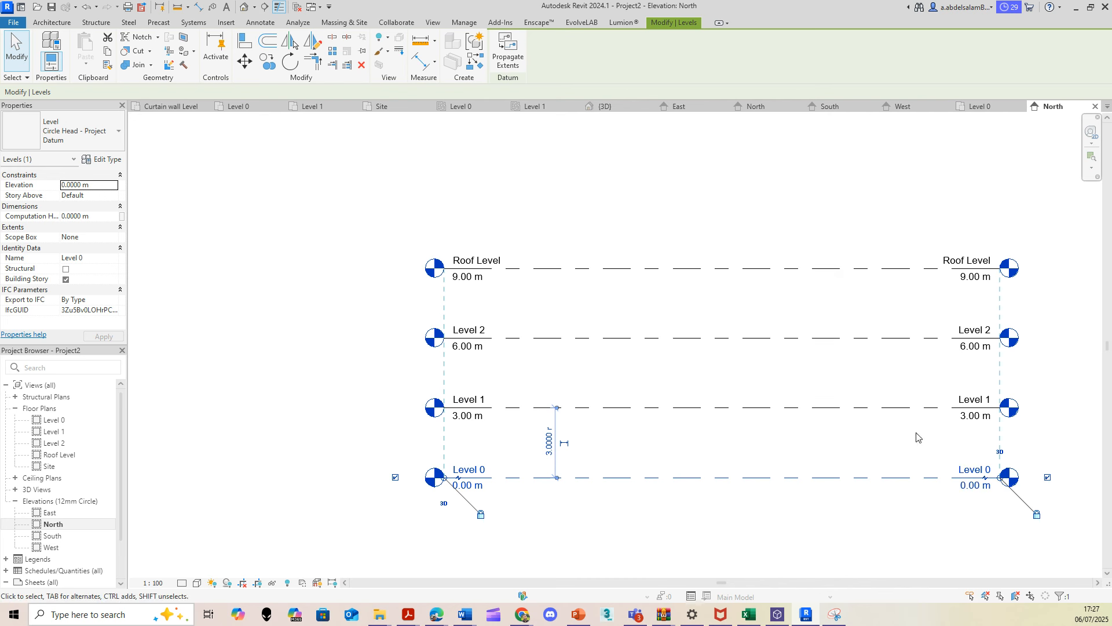
click(712, 323)
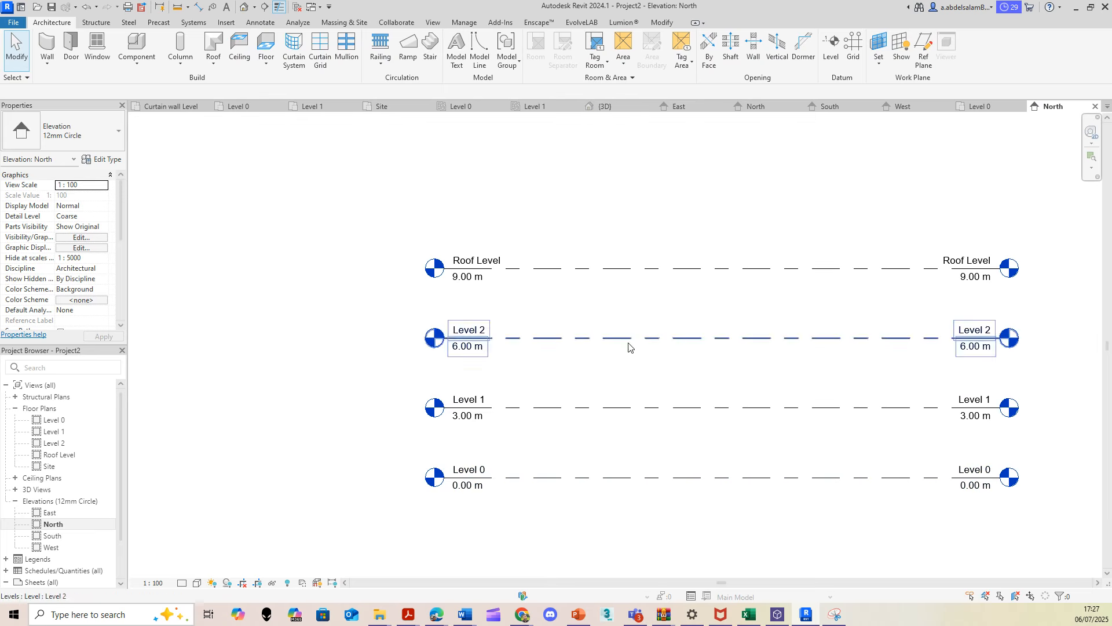
scroll(606, 373, down, 2)
scroll(603, 372, up, 3)
scroll(522, 315, down, 2)
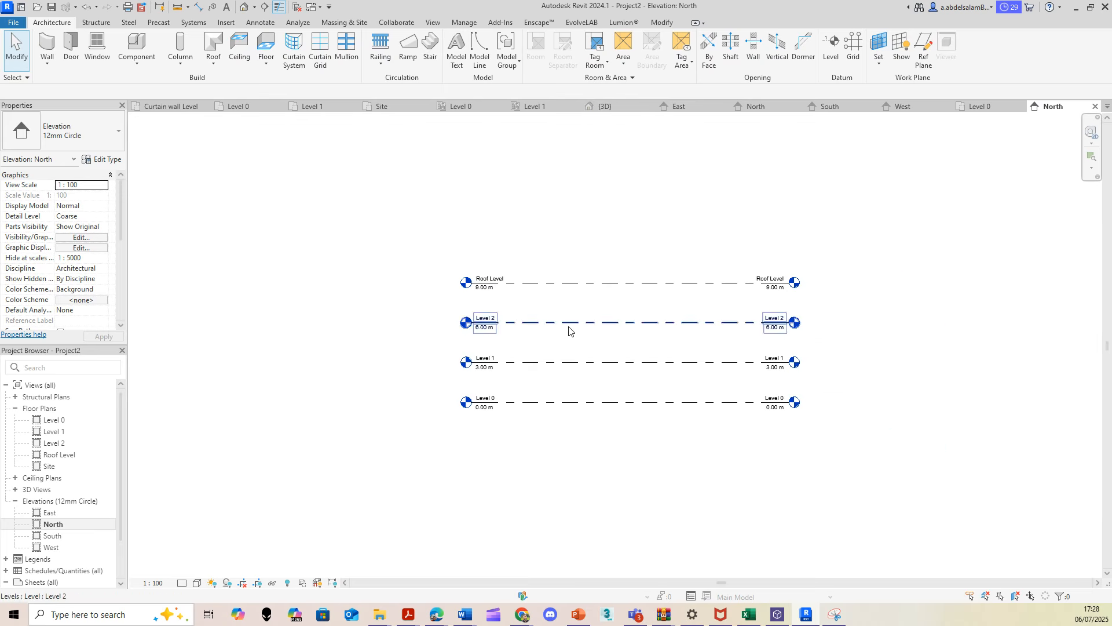
scroll(588, 306, up, 1)
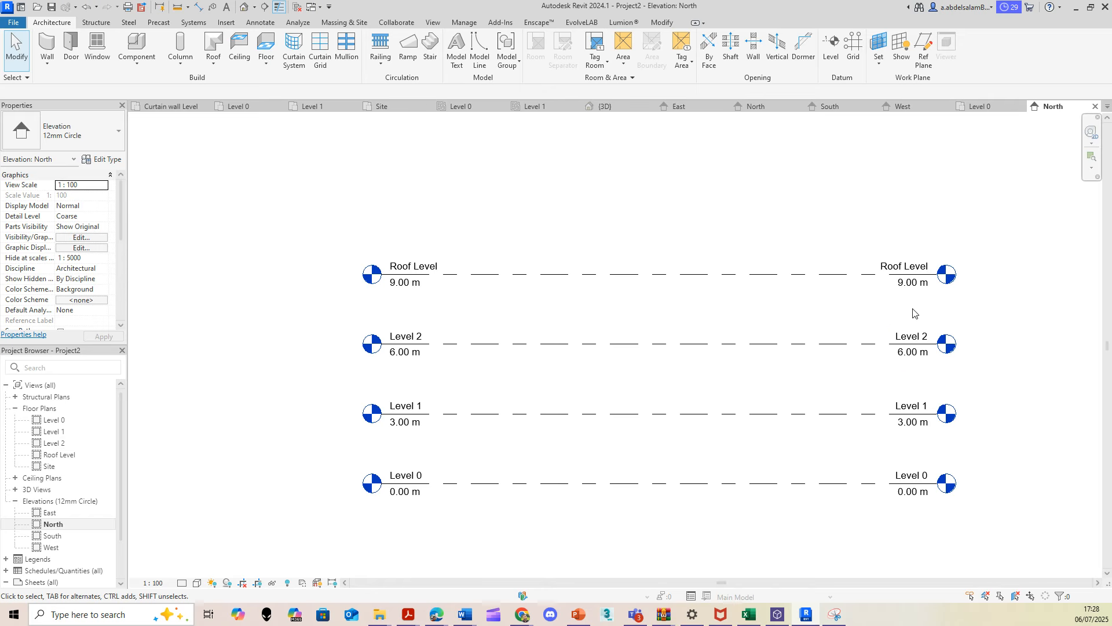
double_click(406, 285)
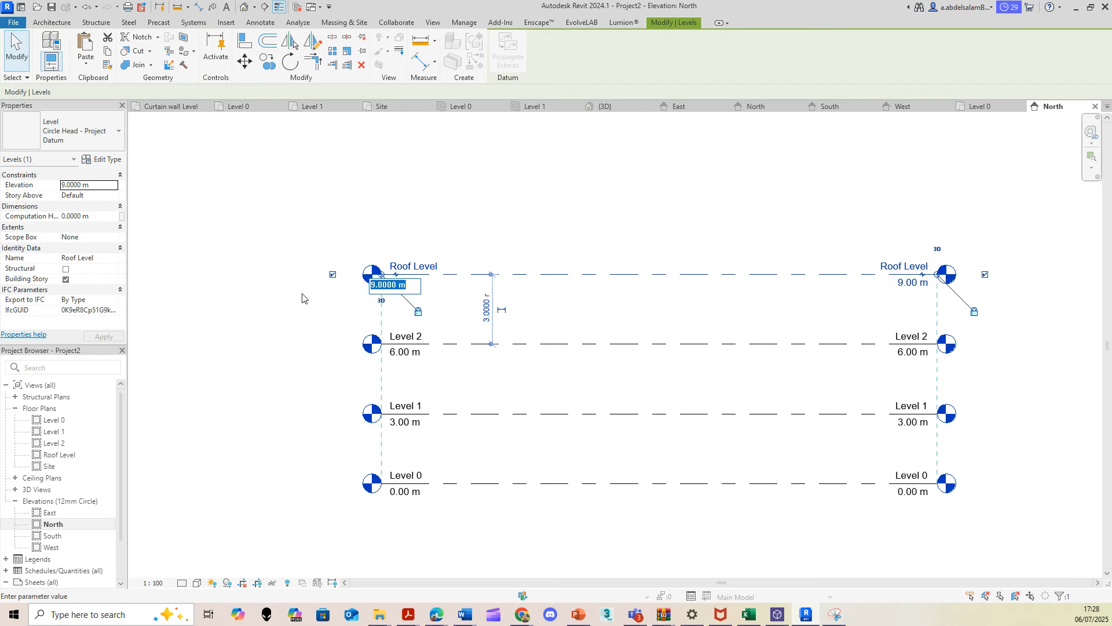
key(Escape)
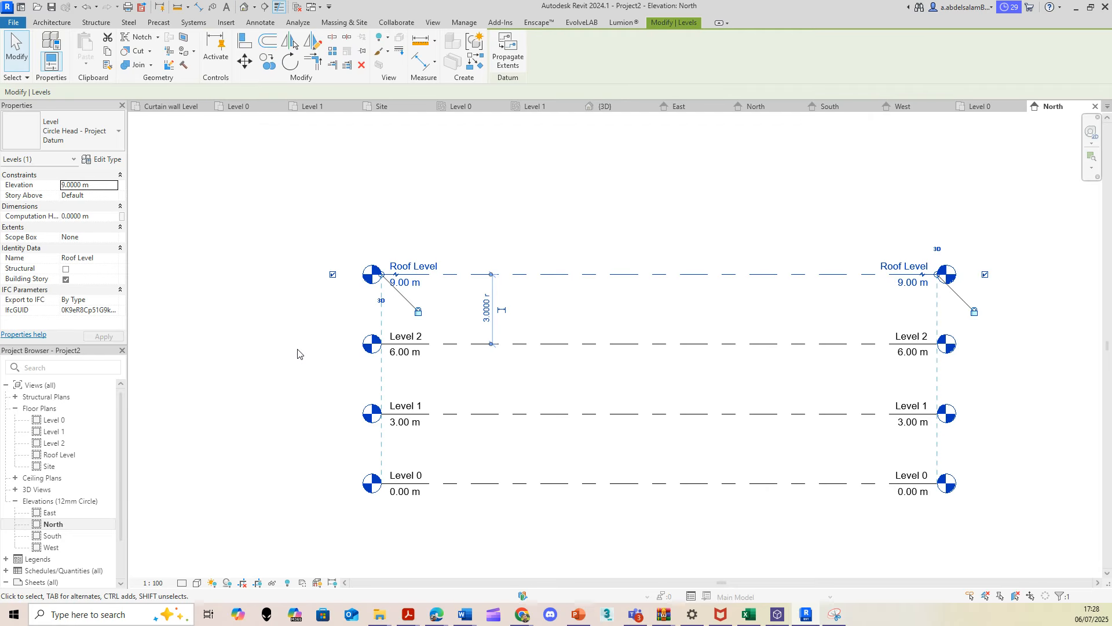
click(298, 354)
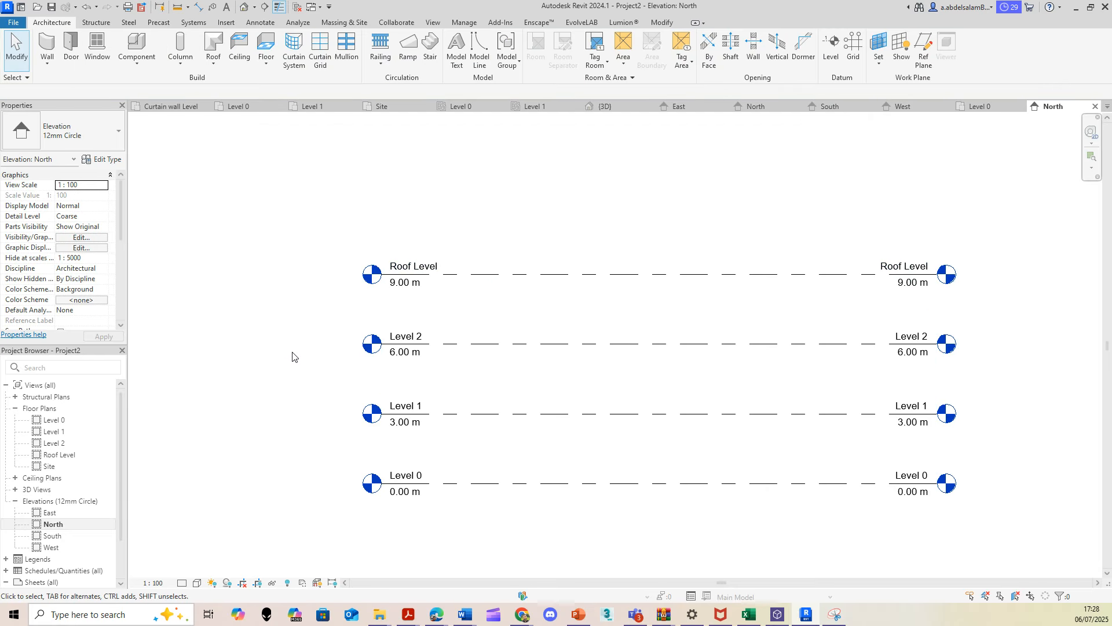
Open the Level 0 floor plan and start the Wall command with the basic wall type Wall-Ext_215Bwk.
double_click(49, 424)
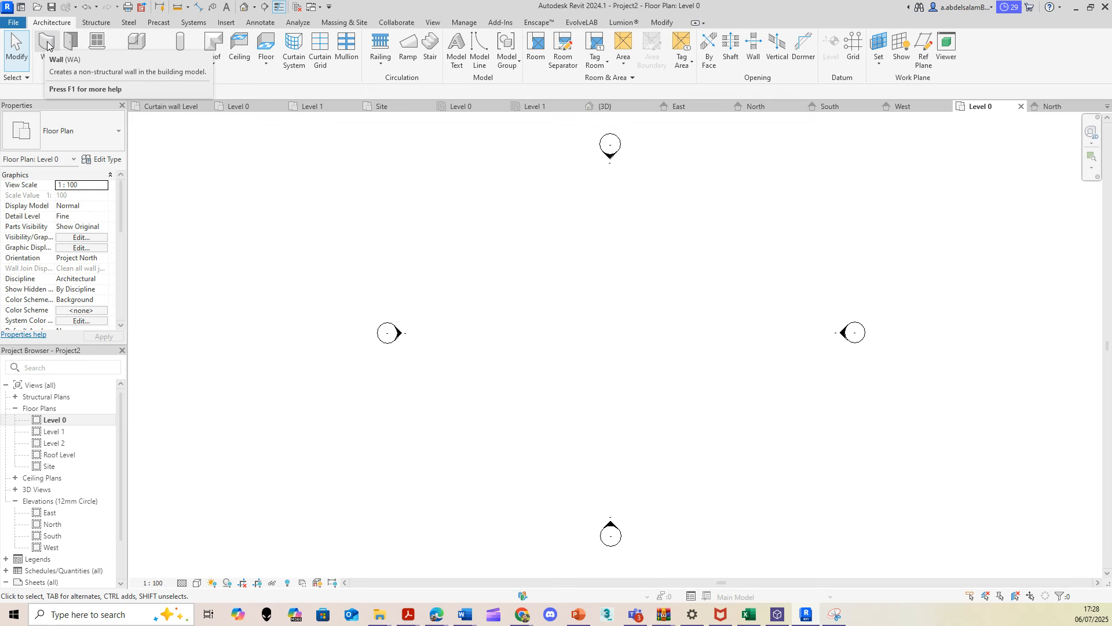
key(w)
key(a)
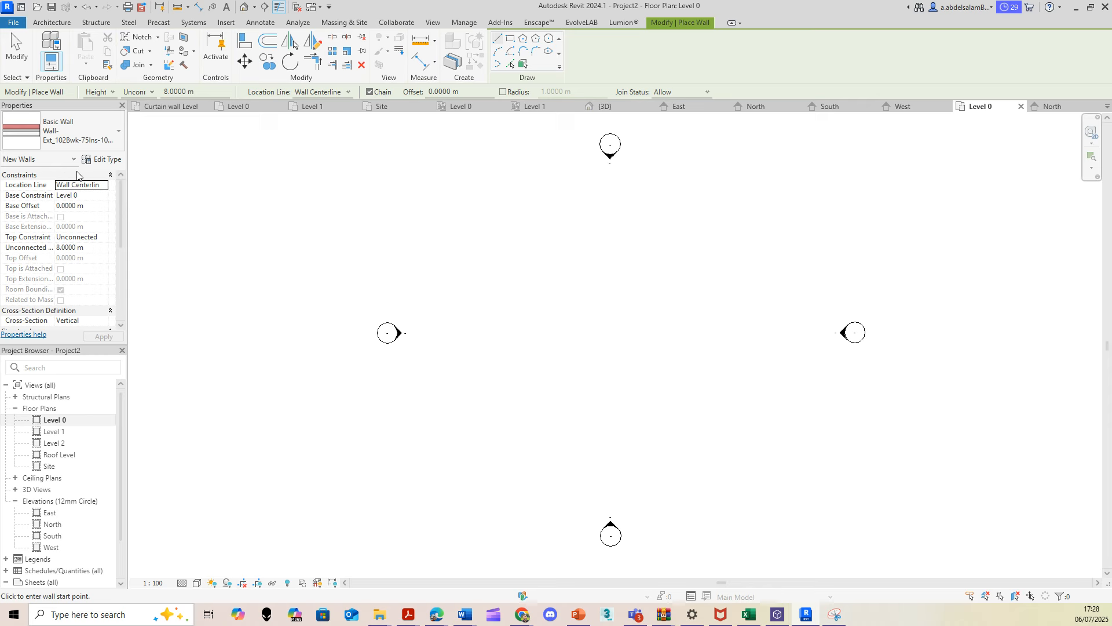
click(82, 135)
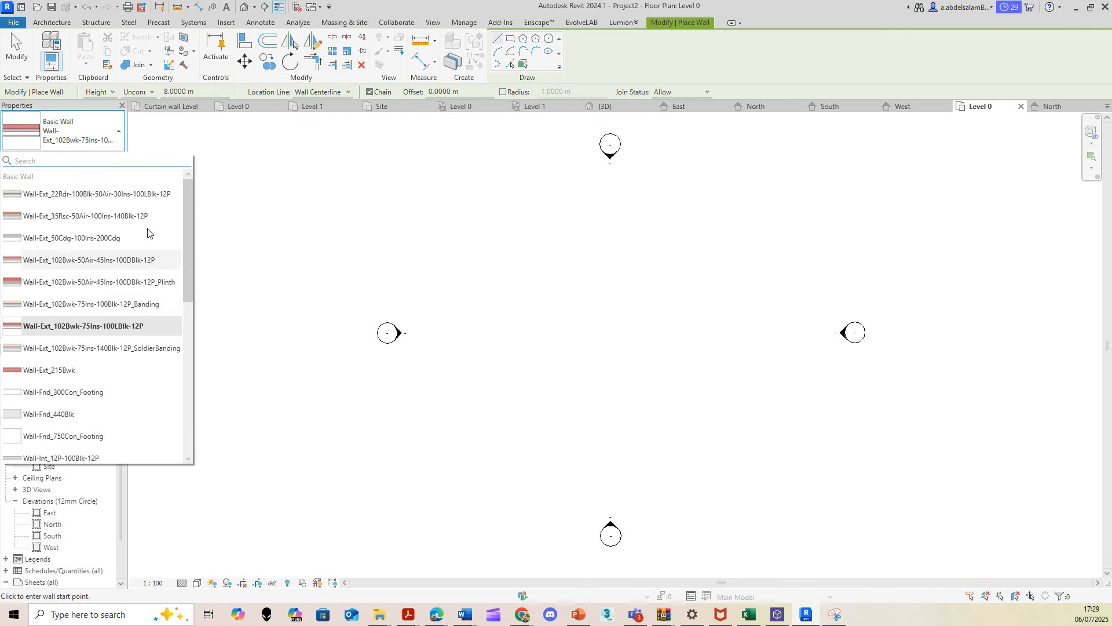
scroll(144, 234, down, 6)
scroll(137, 255, up, 4)
scroll(136, 268, up, 2)
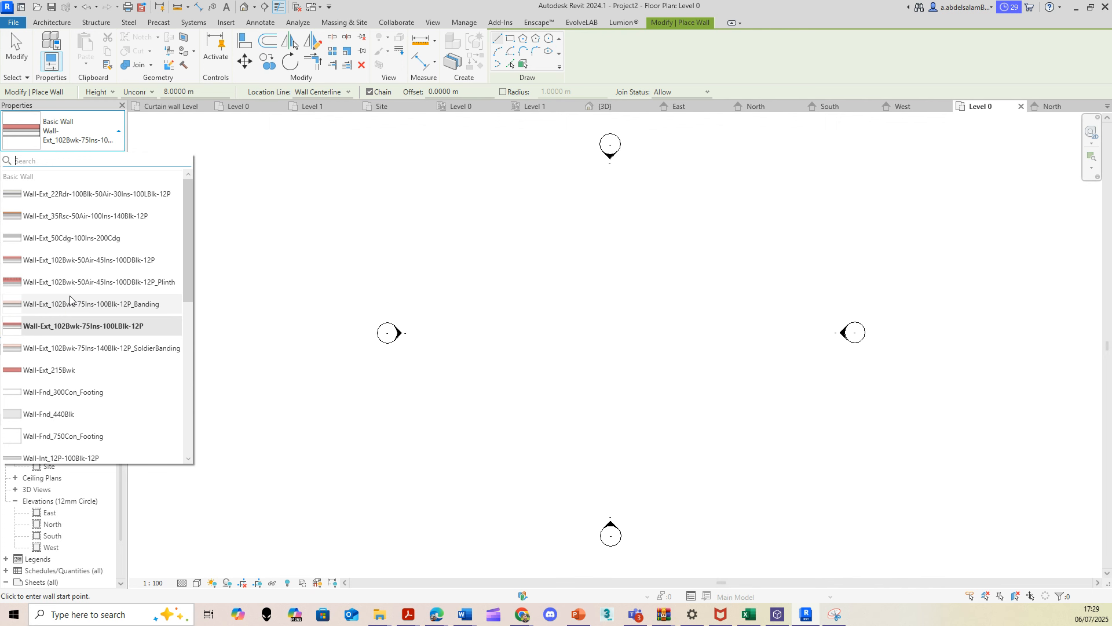
click(81, 373)
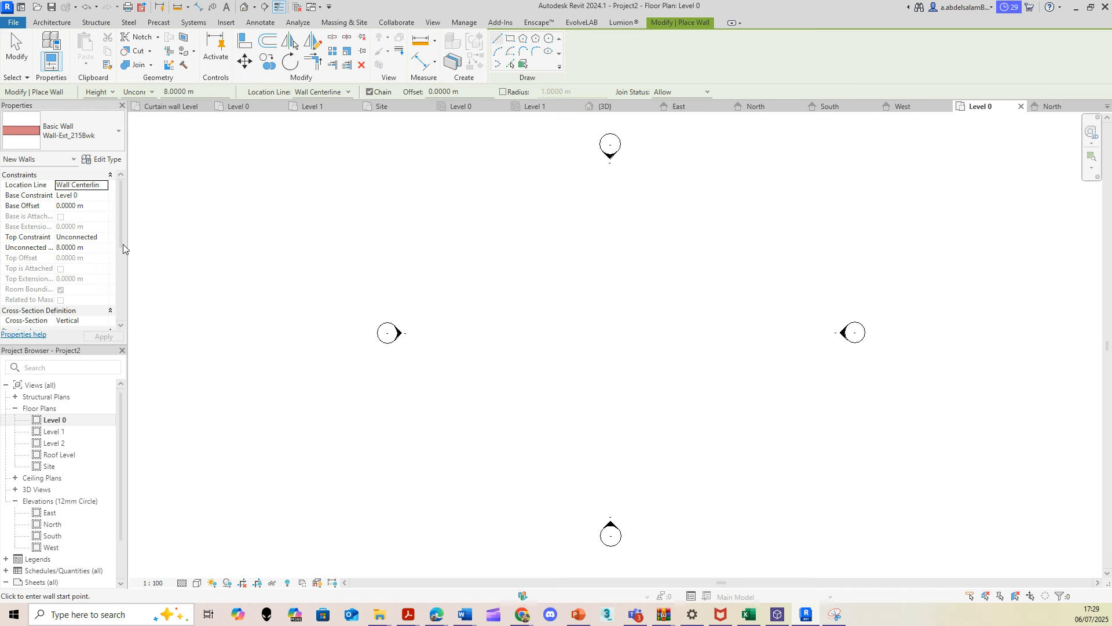
Set the top constraint of the new walls to Up to level: Level 1.
click(105, 237)
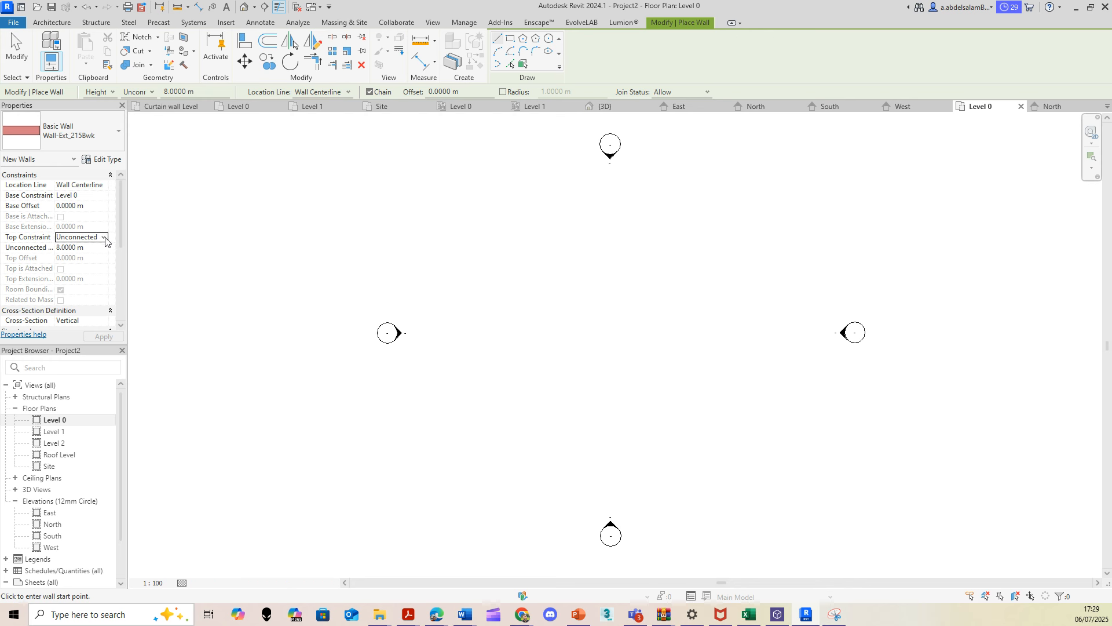
click(105, 237)
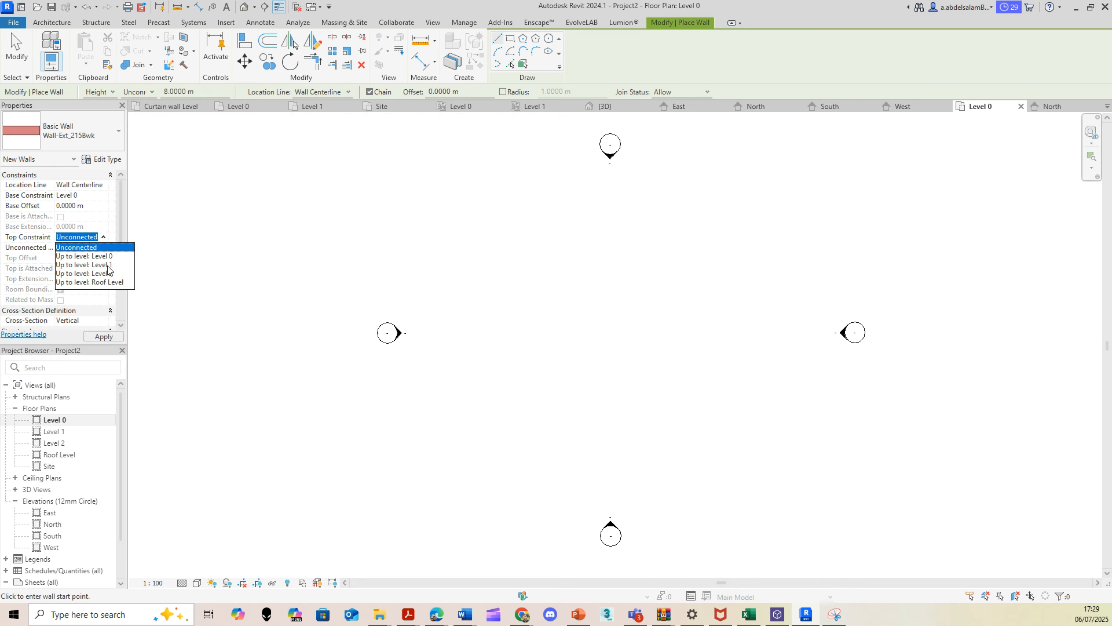
click(106, 265)
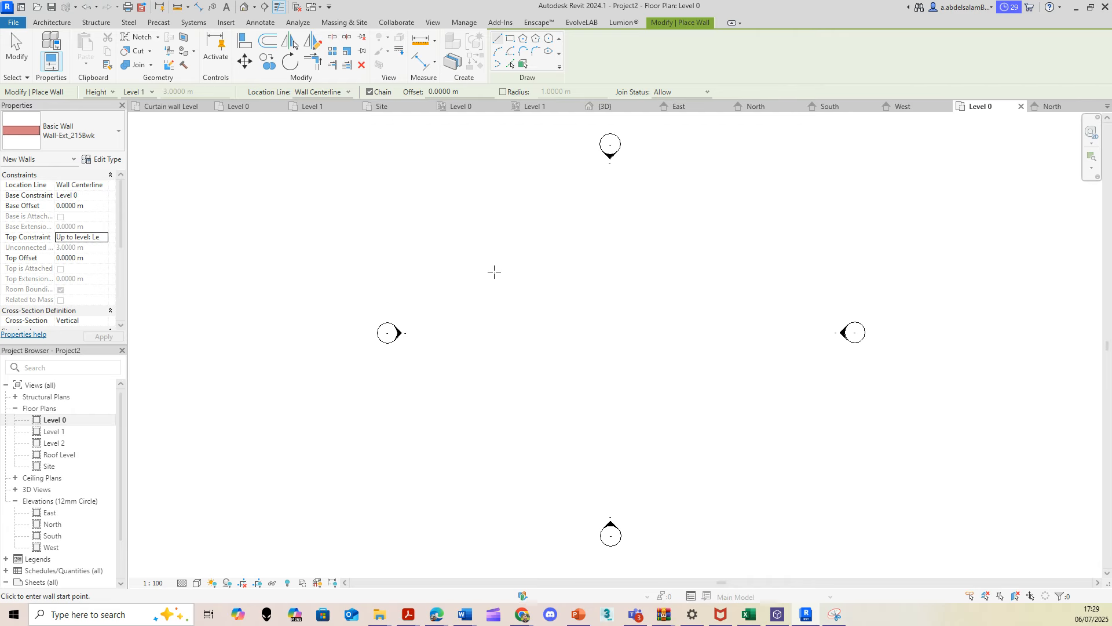
Draw the first wall vertically upwards, 3 m long, starting between the elevation markers.
click(494, 348)
scroll(487, 300, up, 1)
scroll(487, 300, up, 1)
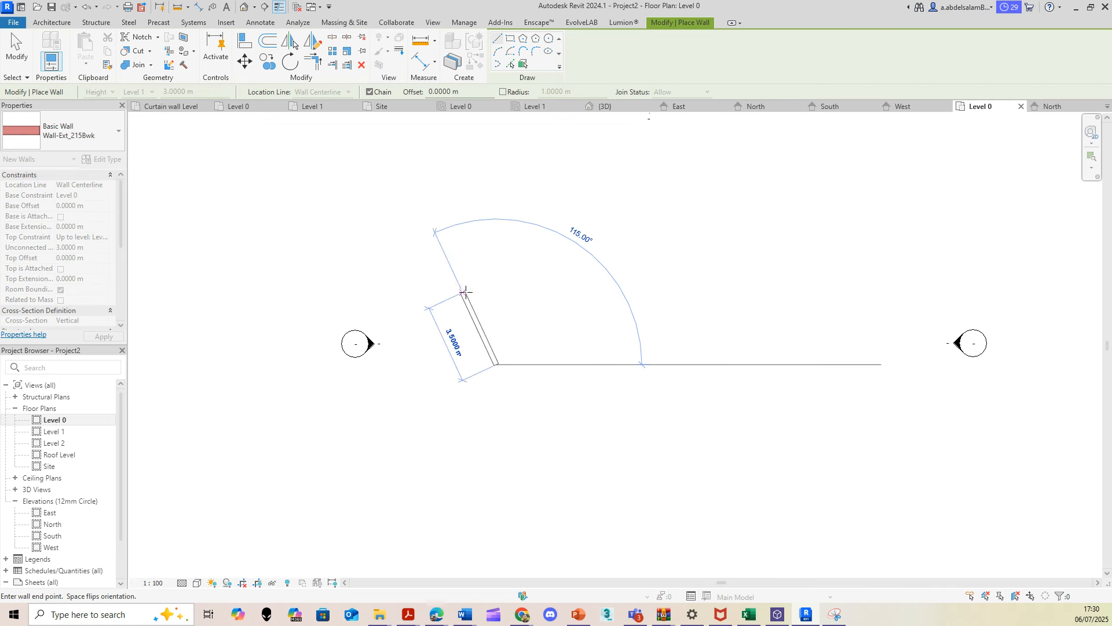
text(3m)
key(Return)
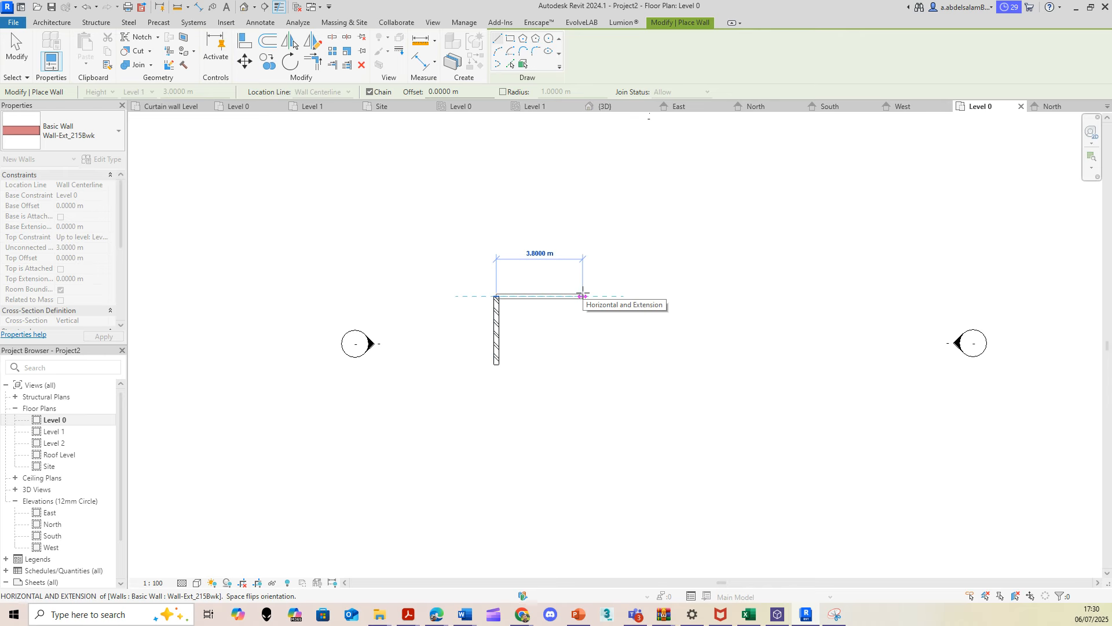
Complete the rectangular wall loop with a 5 m top wall, a 3 m right wall and a closing bottom wall.
text(5m)
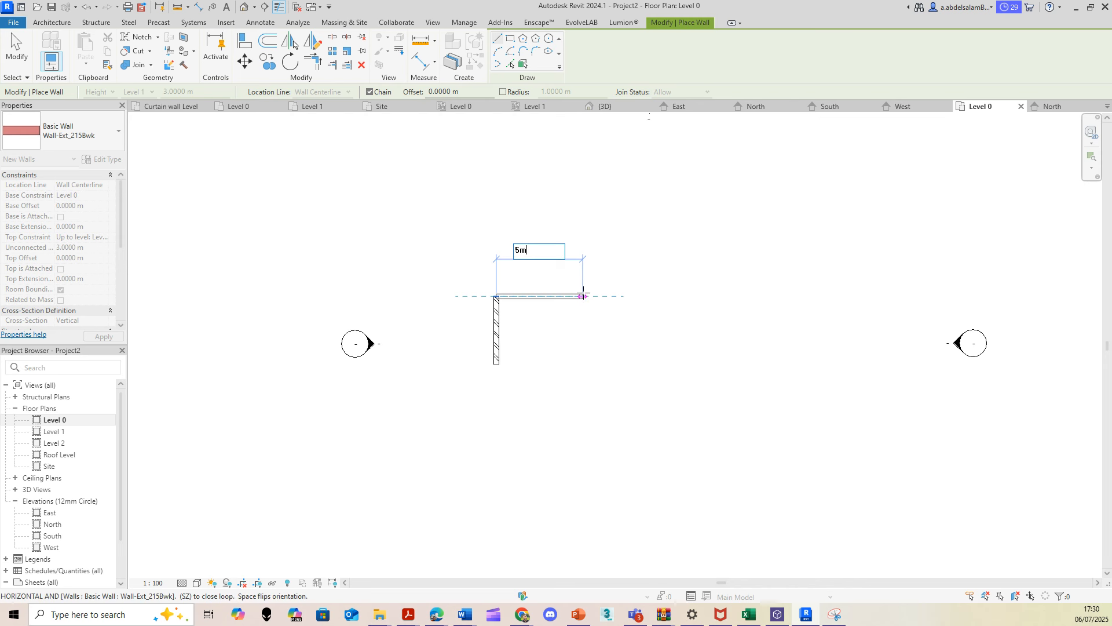
key(Return)
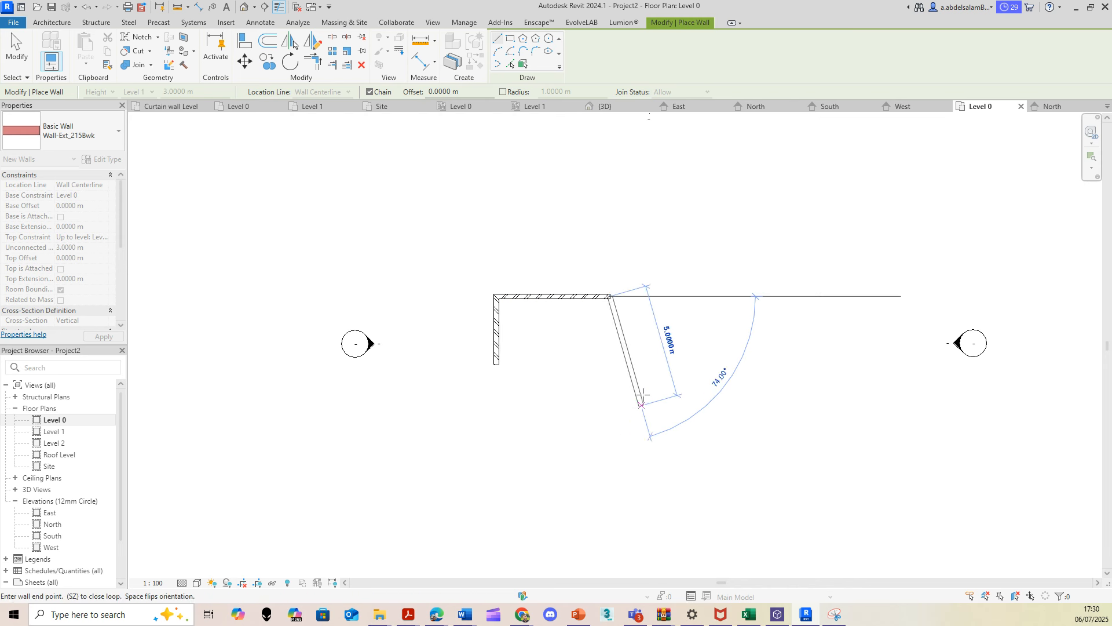
text(3m)
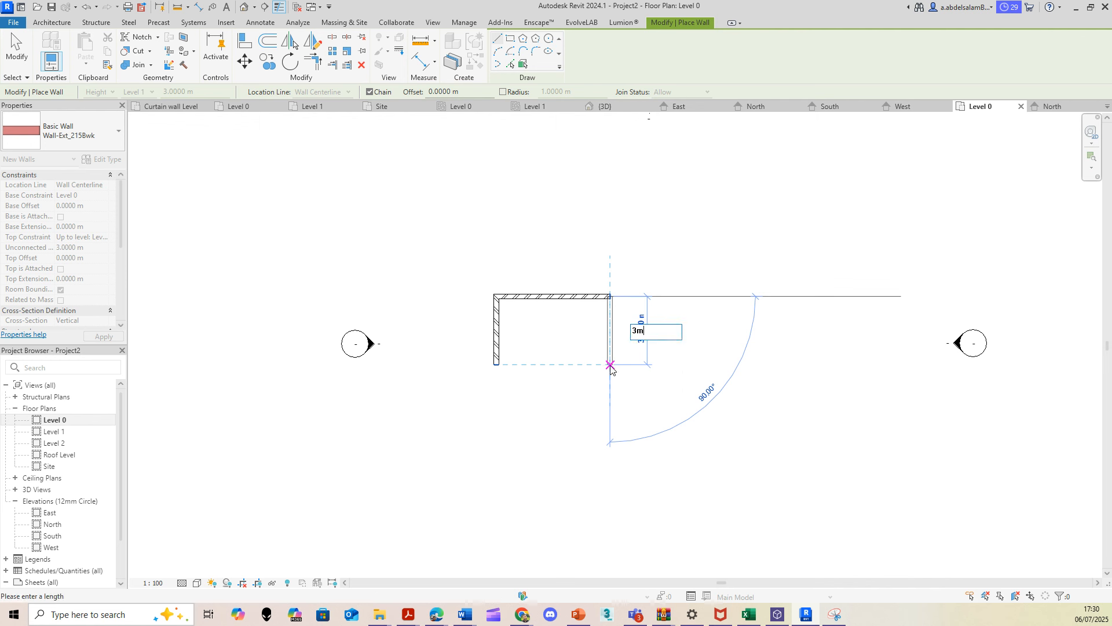
key(Return)
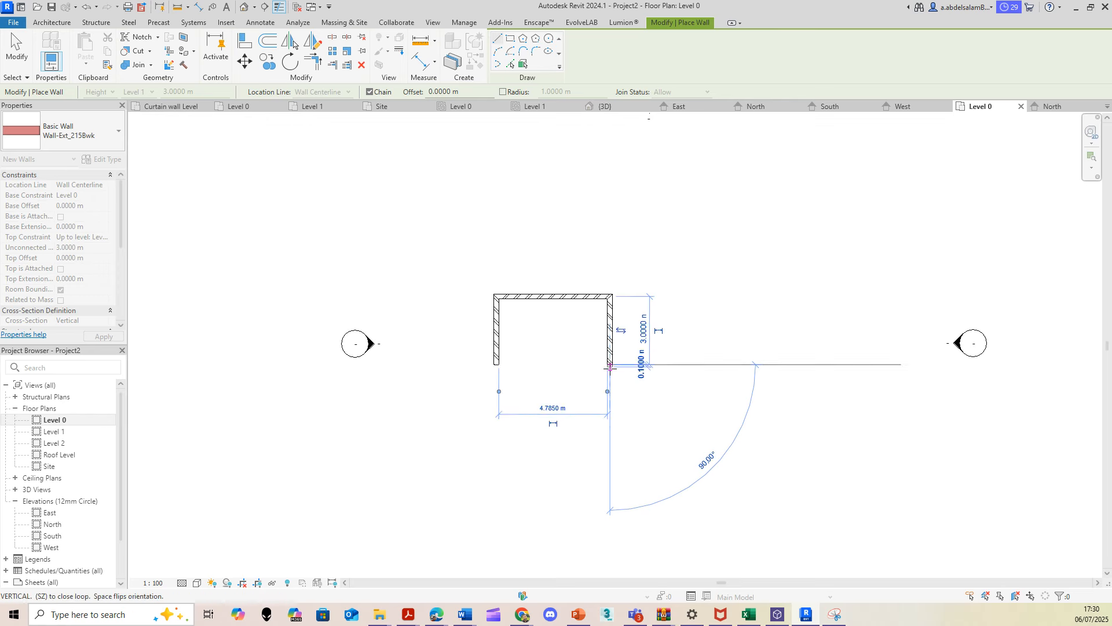
click(501, 369)
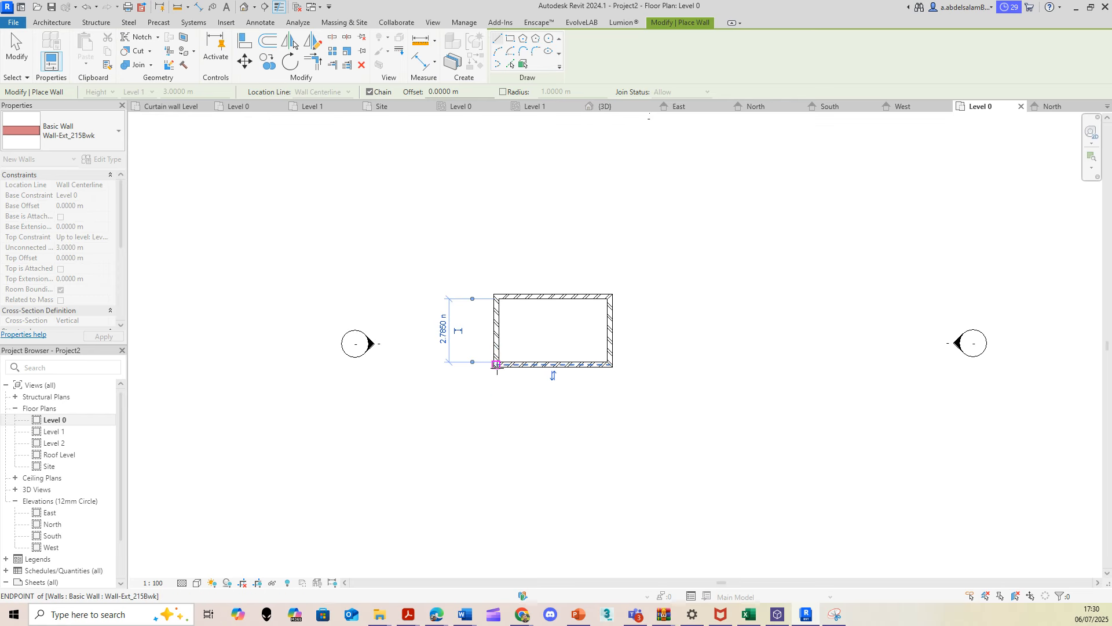
key(Escape)
key(Escape)
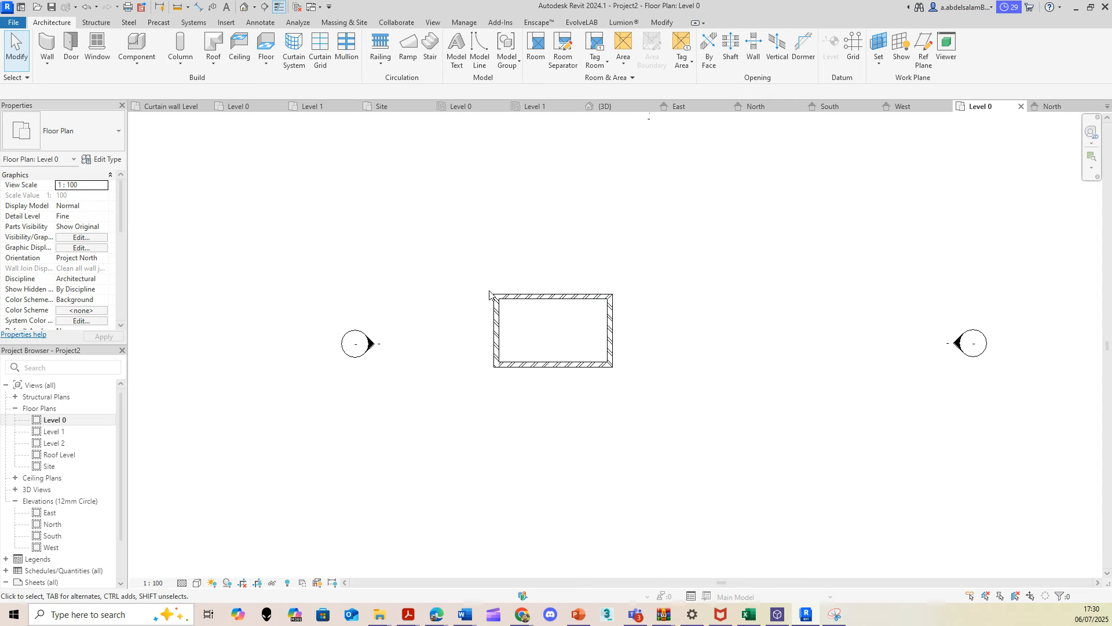
View the walls in the default 3D view, return to Level 0, and open the South elevation from its marker.
click(244, 9)
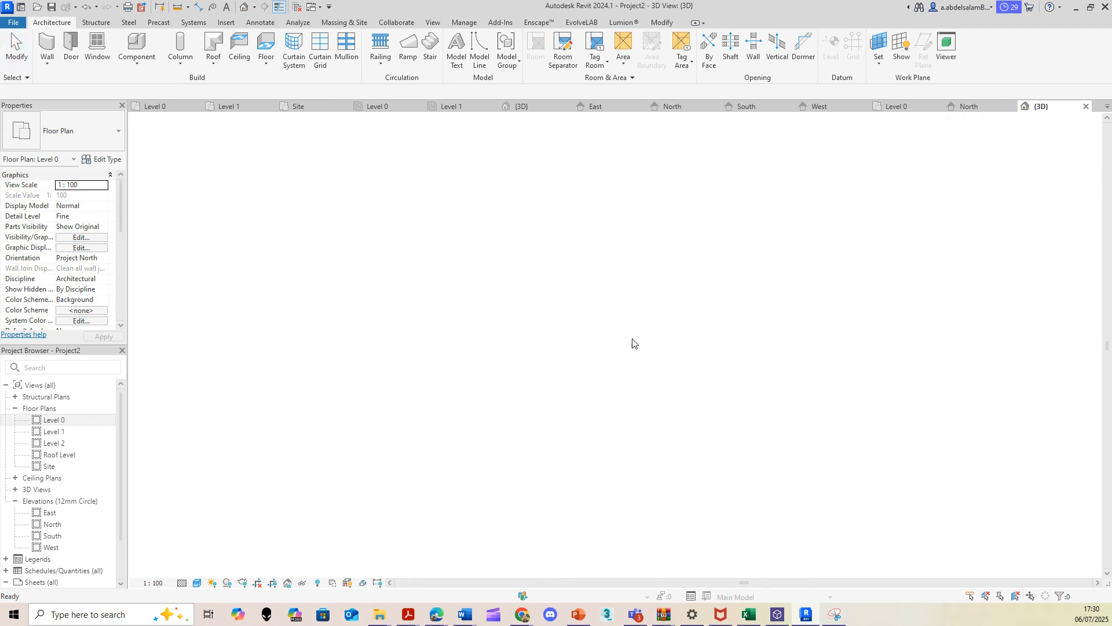
shift+middle_drag(530, 462, 460, 463)
double_click(57, 421)
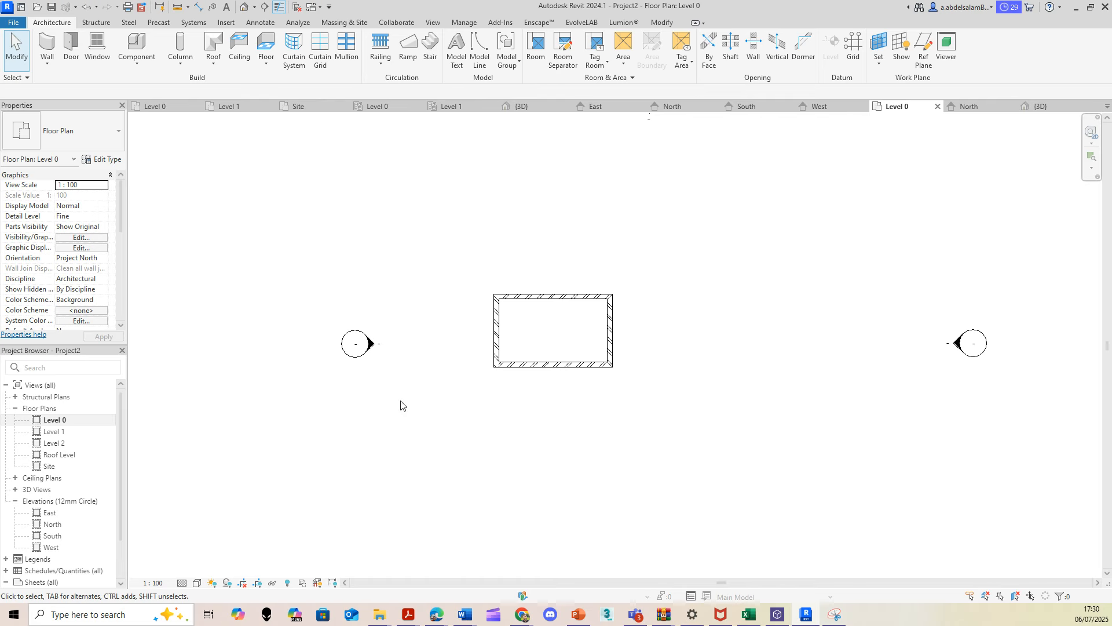
scroll(642, 302, down, 3)
scroll(638, 309, up, 1)
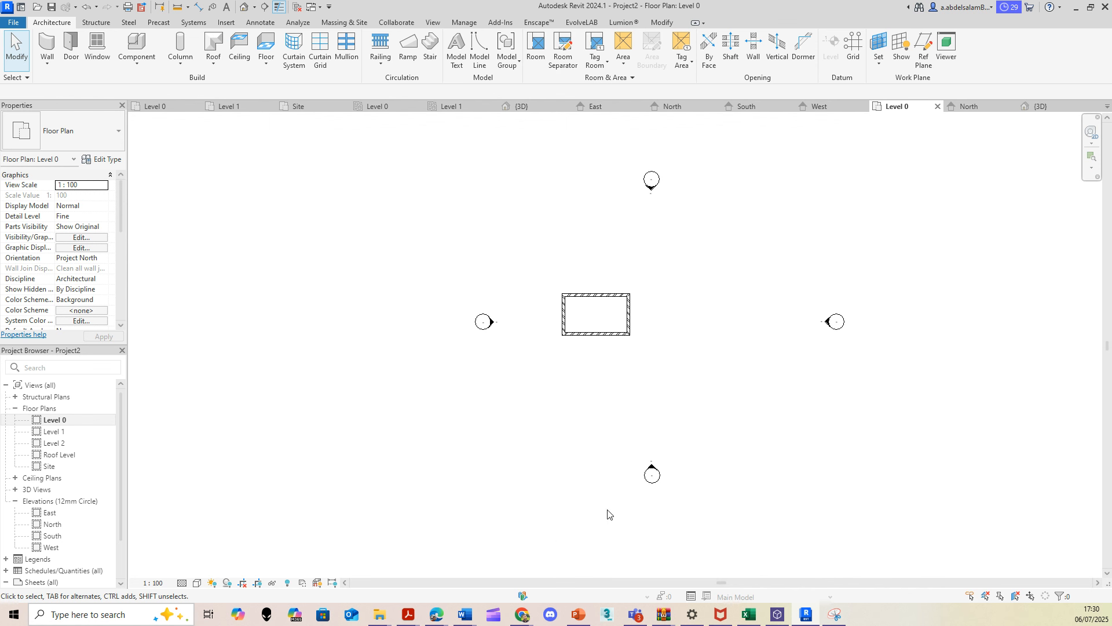
double_click(651, 469)
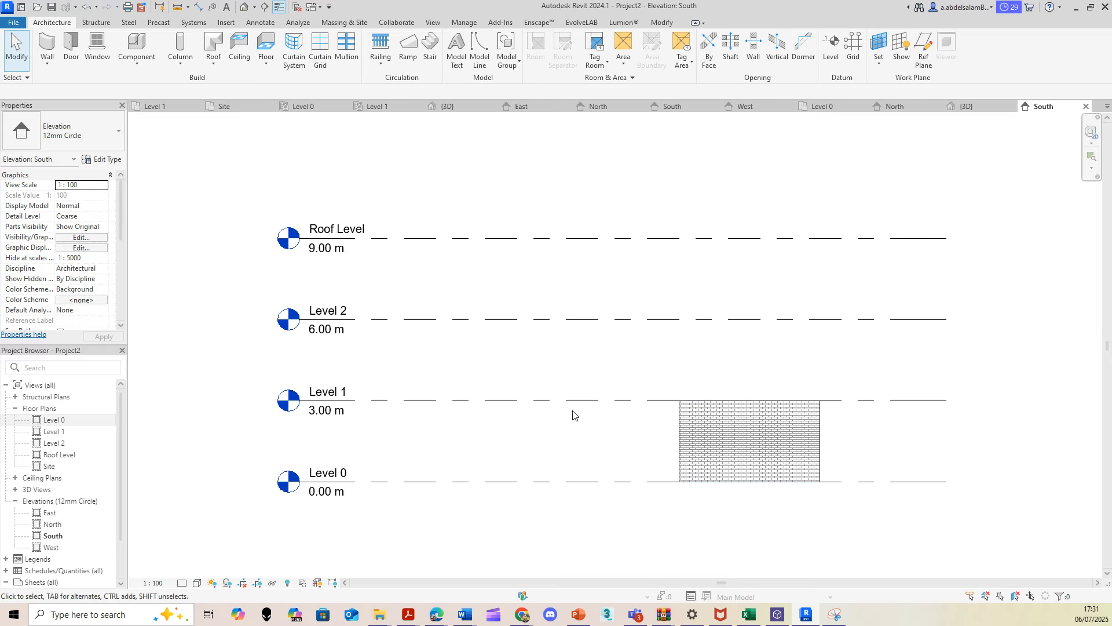
Return to the Level 0 floor plan and delete all four walls of the rectangular room.
click(65, 422)
double_click(64, 419)
scroll(643, 362, up, 5)
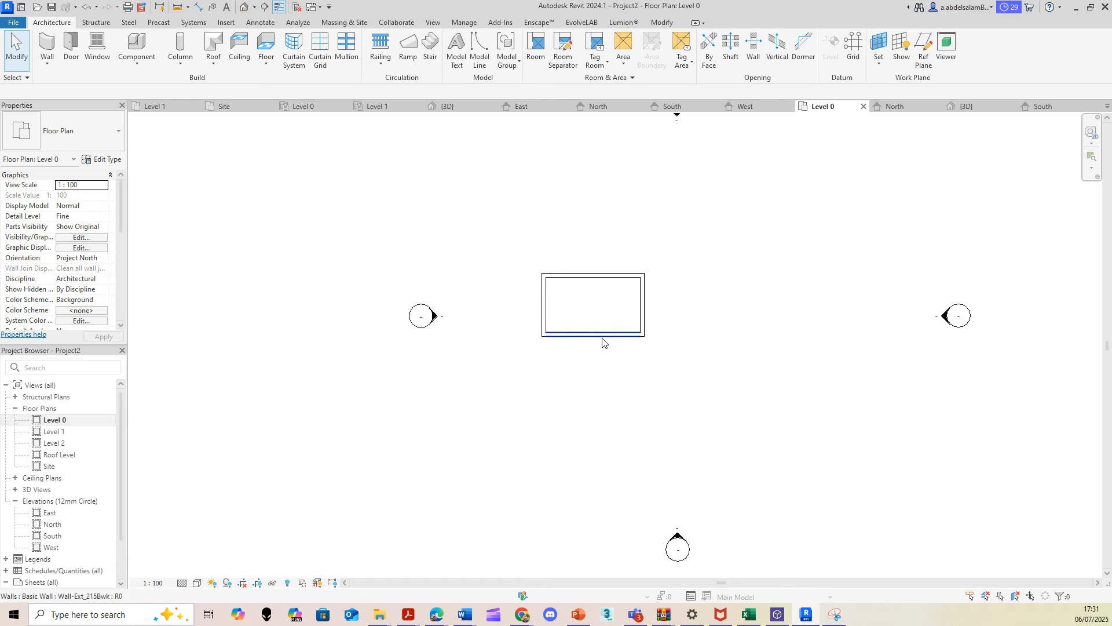
mouse_move(478, 197)
mouse_down()
mouse_move(784, 431)
mouse_move(776, 423)
mouse_up()
key(Delete)
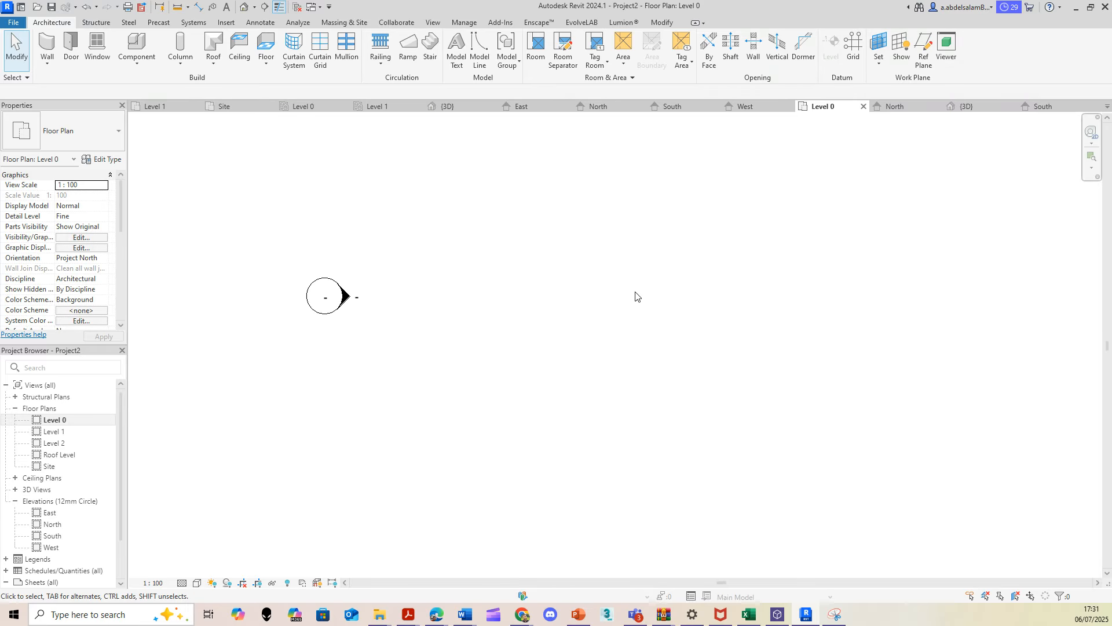
Place a rectangle of Wall-Ext_215Bwk walls between the elevation markers, about 9.8 m wide between its side walls.
key(w)
key(a)
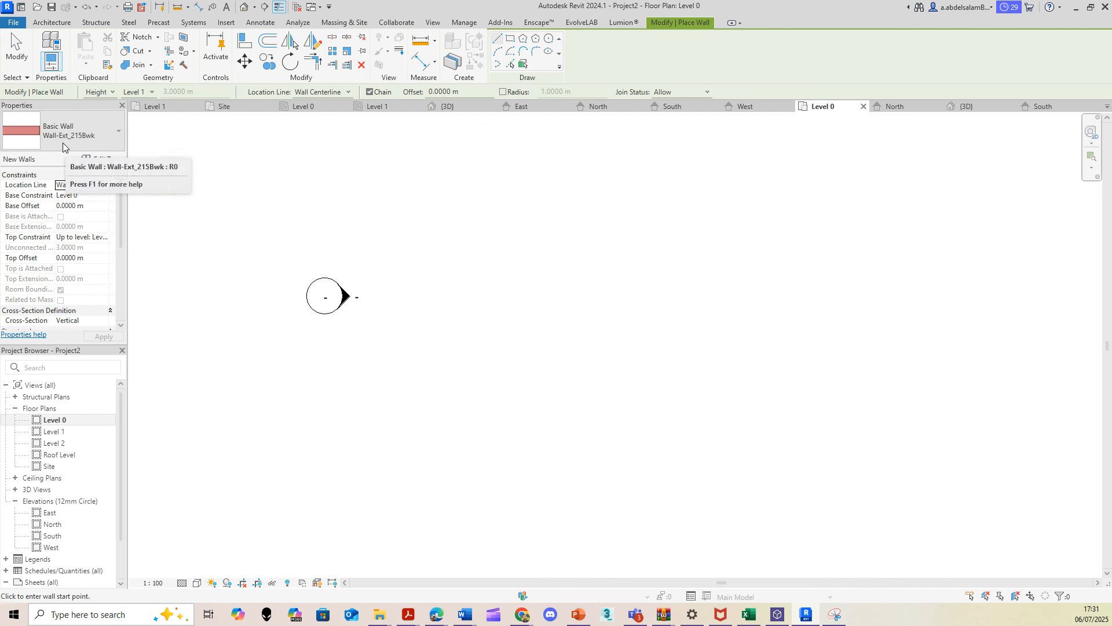
click(510, 39)
scroll(529, 295, down, 2)
scroll(556, 276, down, 1)
click(554, 252)
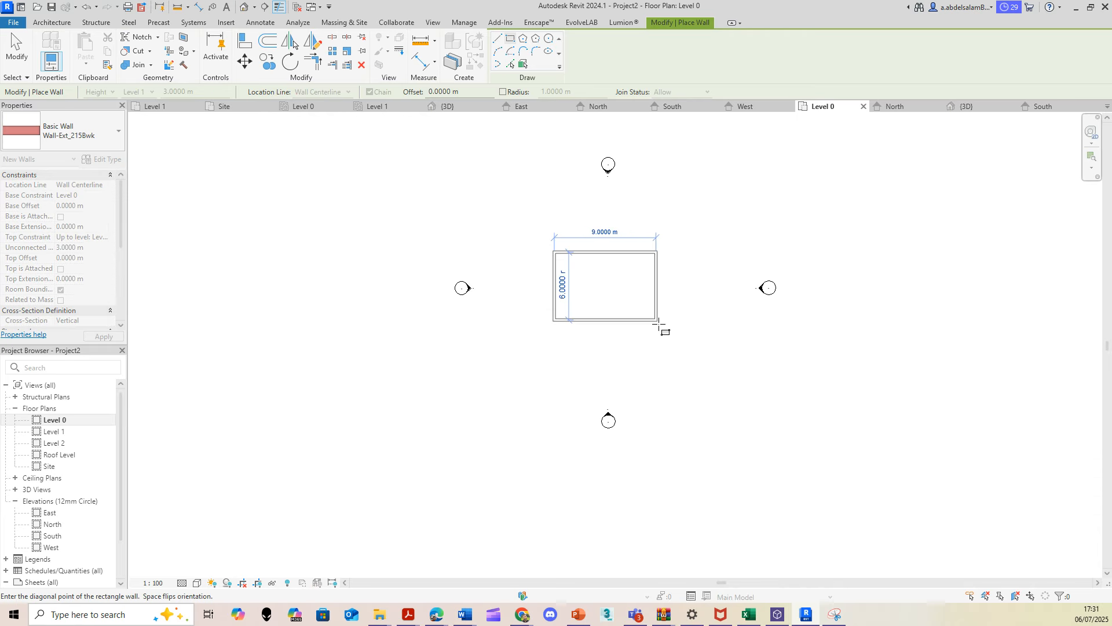
click(668, 331)
key(Escape)
key(Escape)
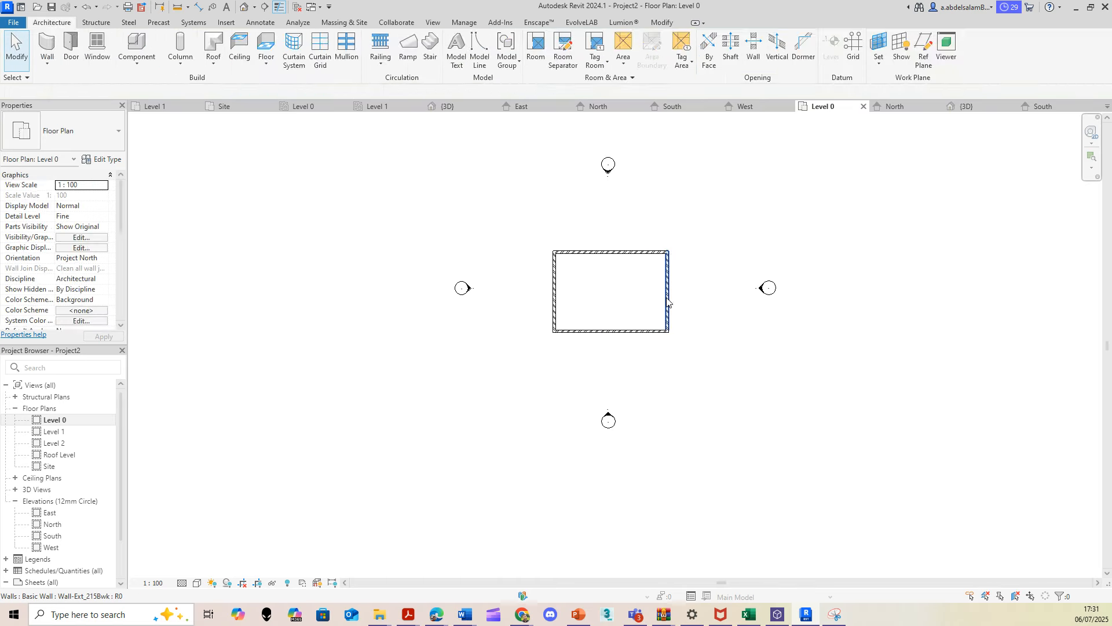
Move the right wall so that the distance between the two side walls is 10 m.
click(668, 301)
click(614, 375)
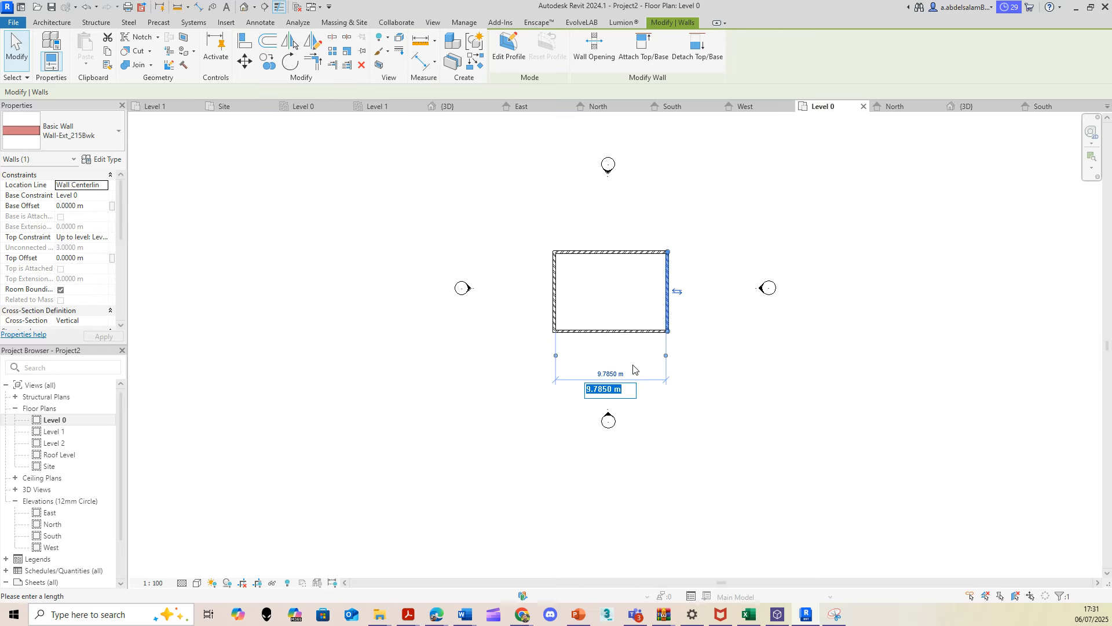
text(10)
key(Return)
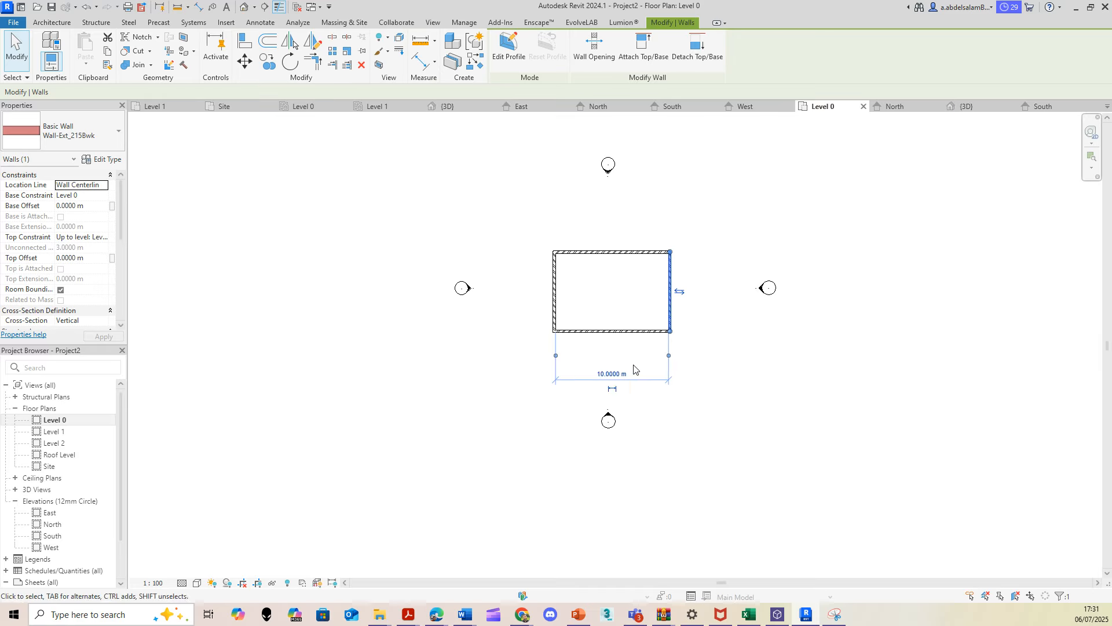
click(556, 306)
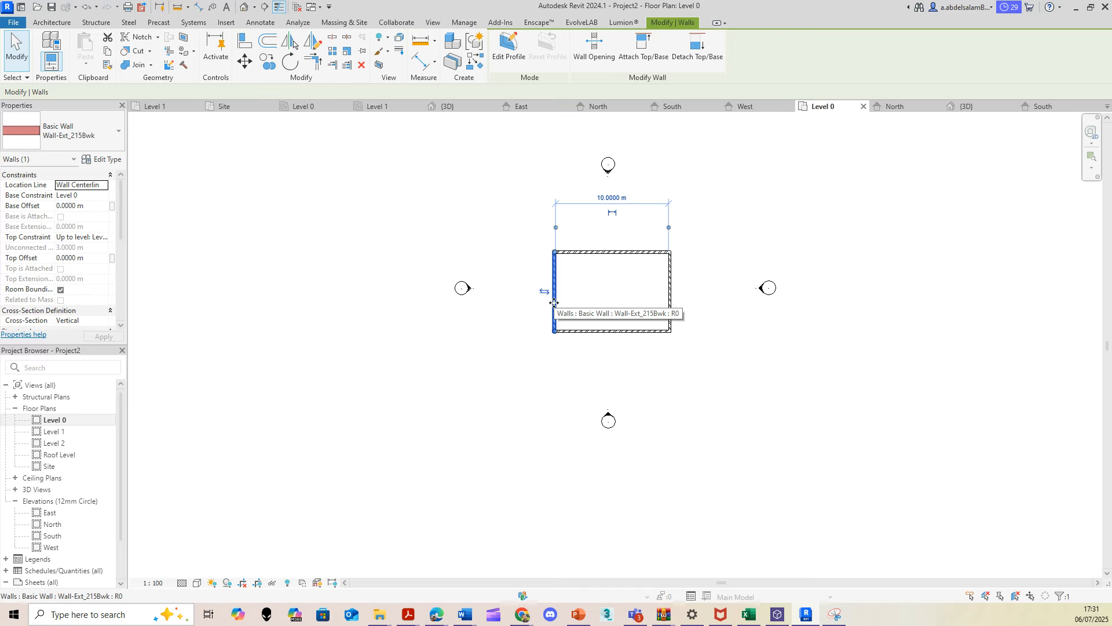
click(664, 306)
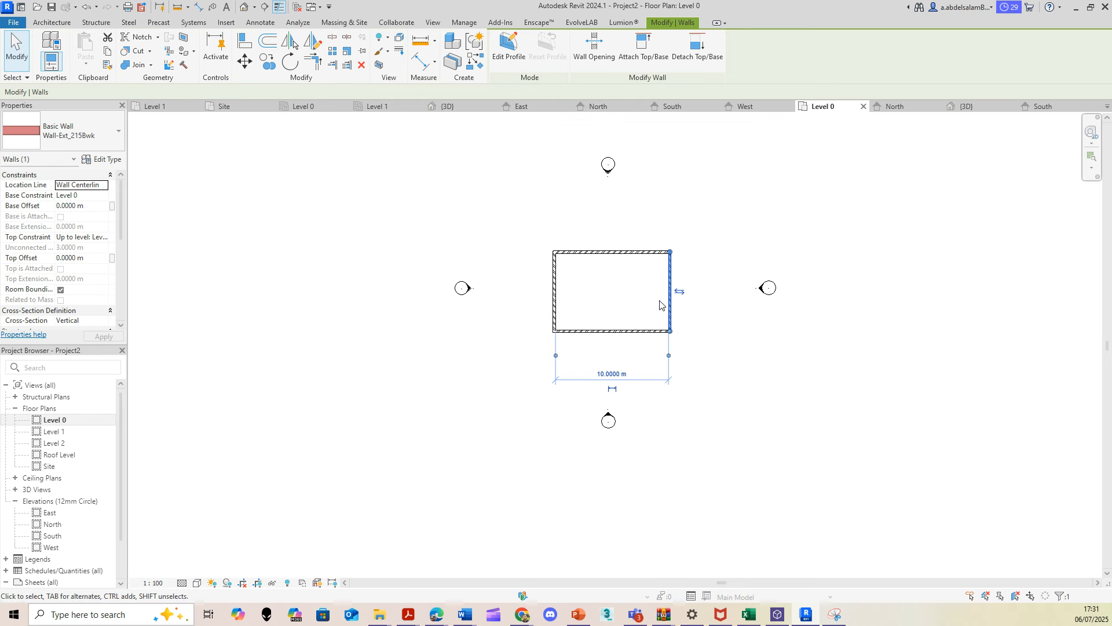
Move the bottom wall so that the distance between the top and bottom walls is 10 m.
click(621, 332)
click(501, 290)
text(10)
key(Return)
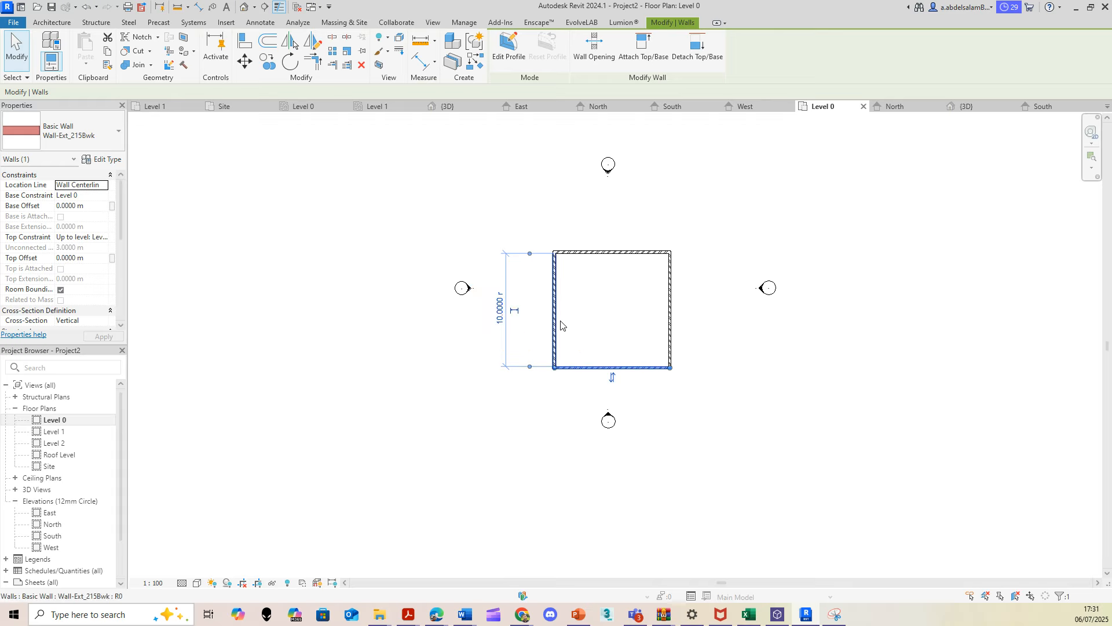
Delete all four walls of the 10 m square room.
click(760, 374)
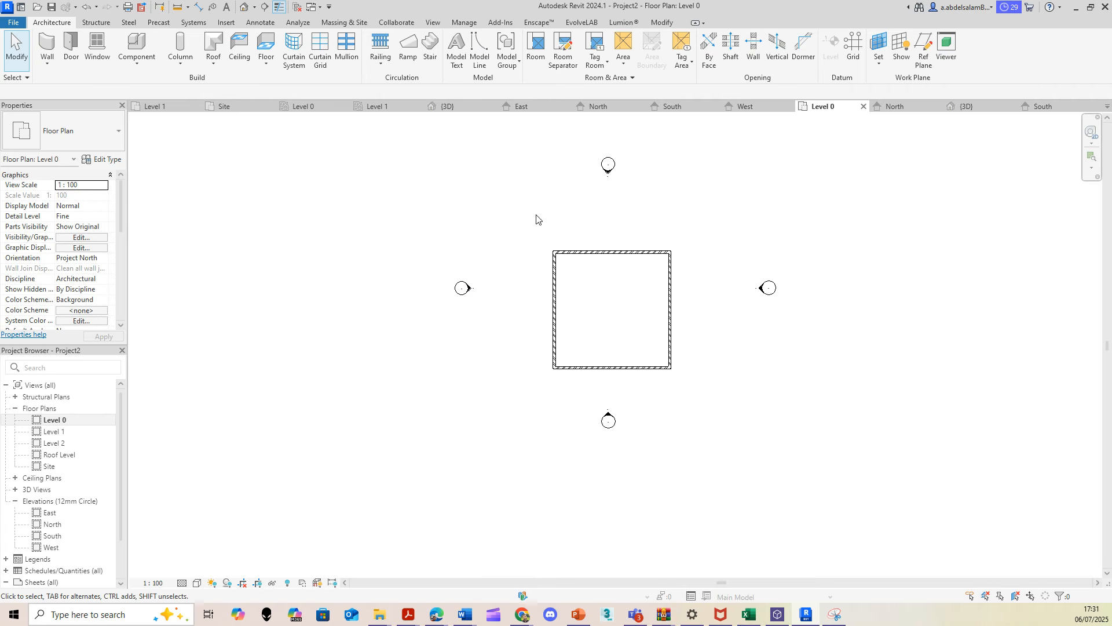
drag(523, 232, 731, 393)
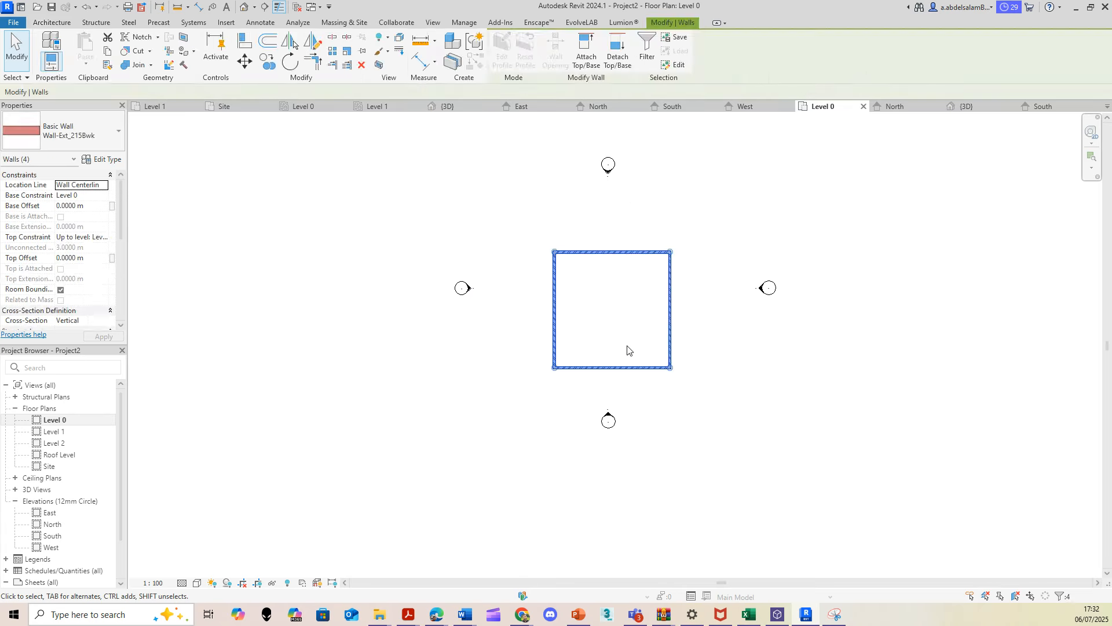
key(Delete)
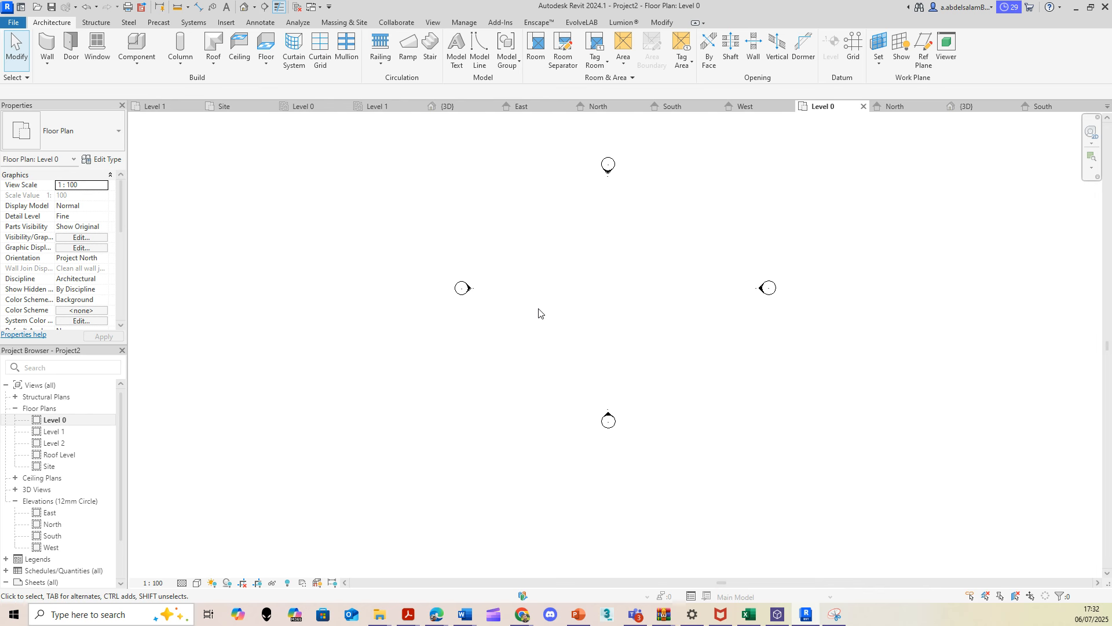
Draw a vertical Wall-Ext_215Bwk wall about 5 m long upwards, near the west elevation marker.
key(w)
key(a)
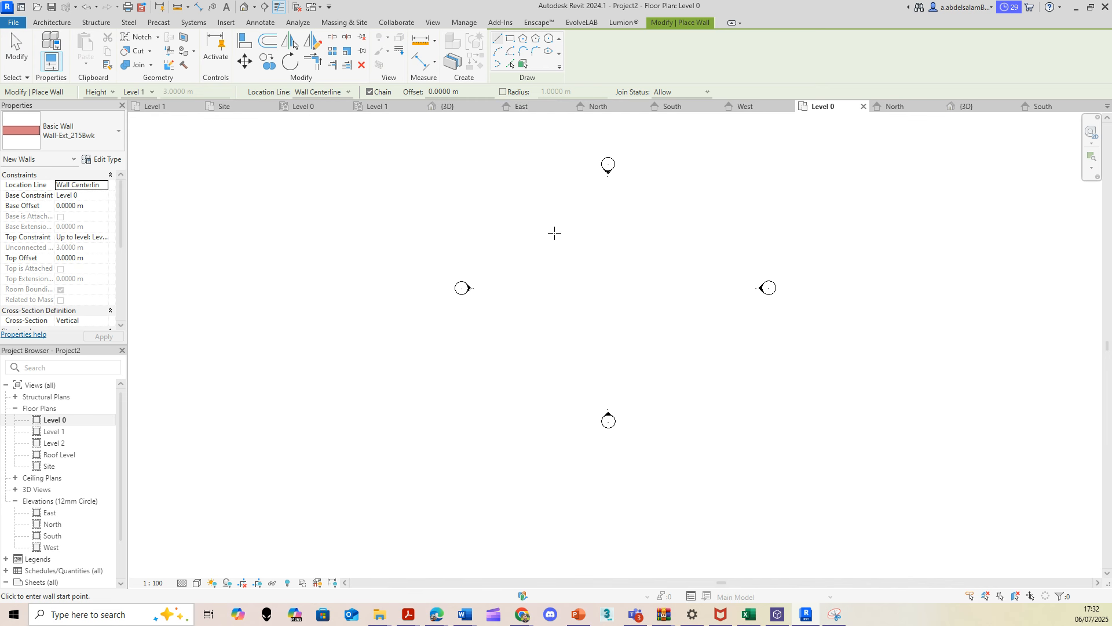
click(539, 318)
click(540, 265)
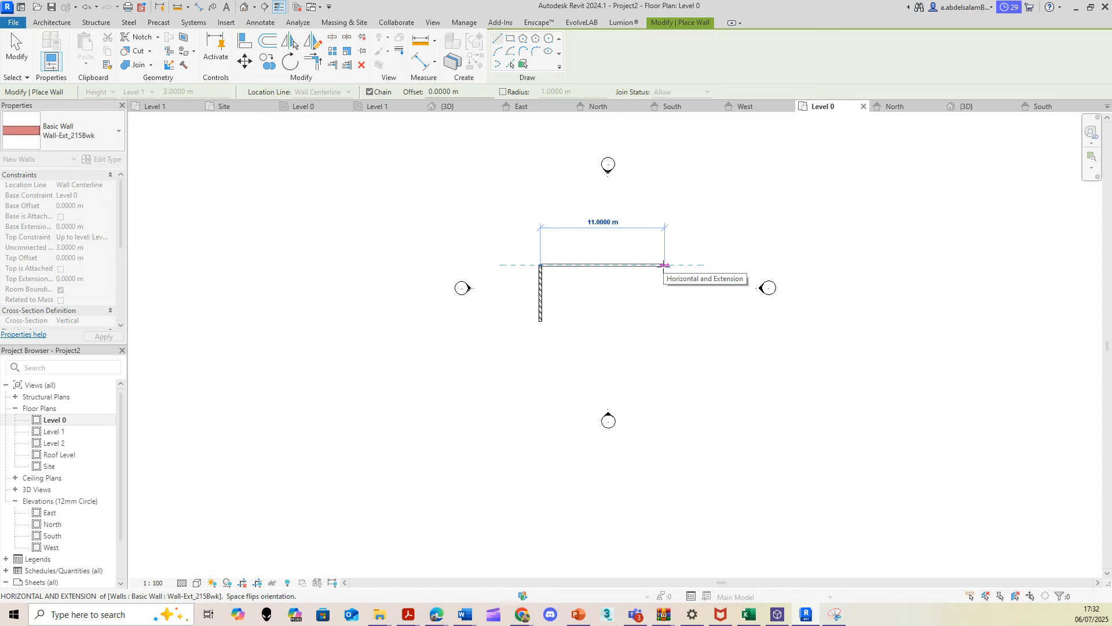
click(499, 52)
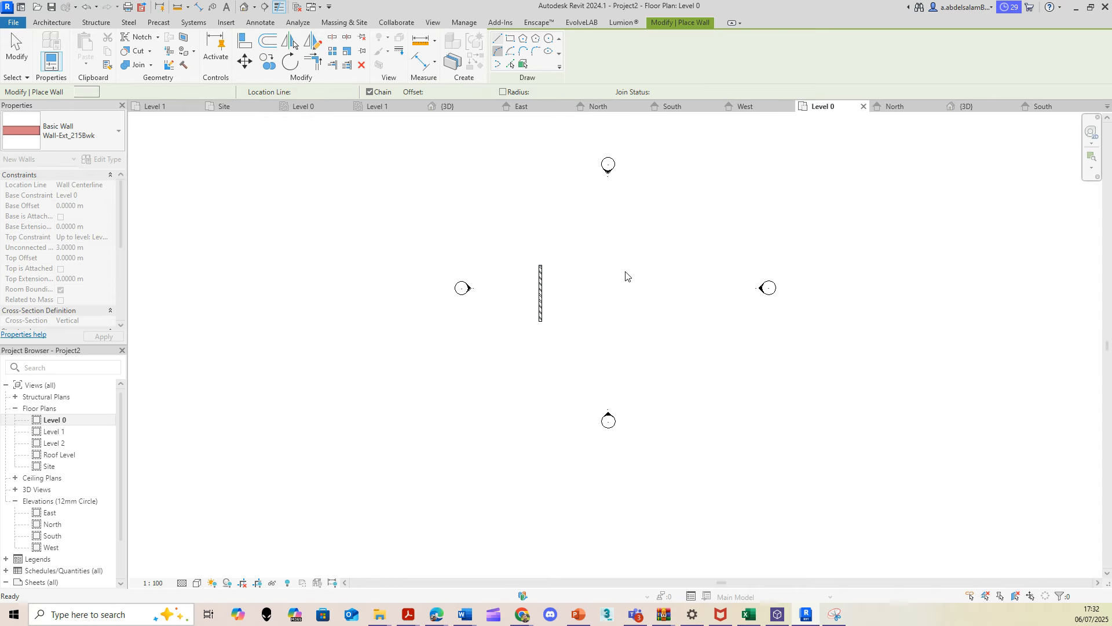
click(540, 265)
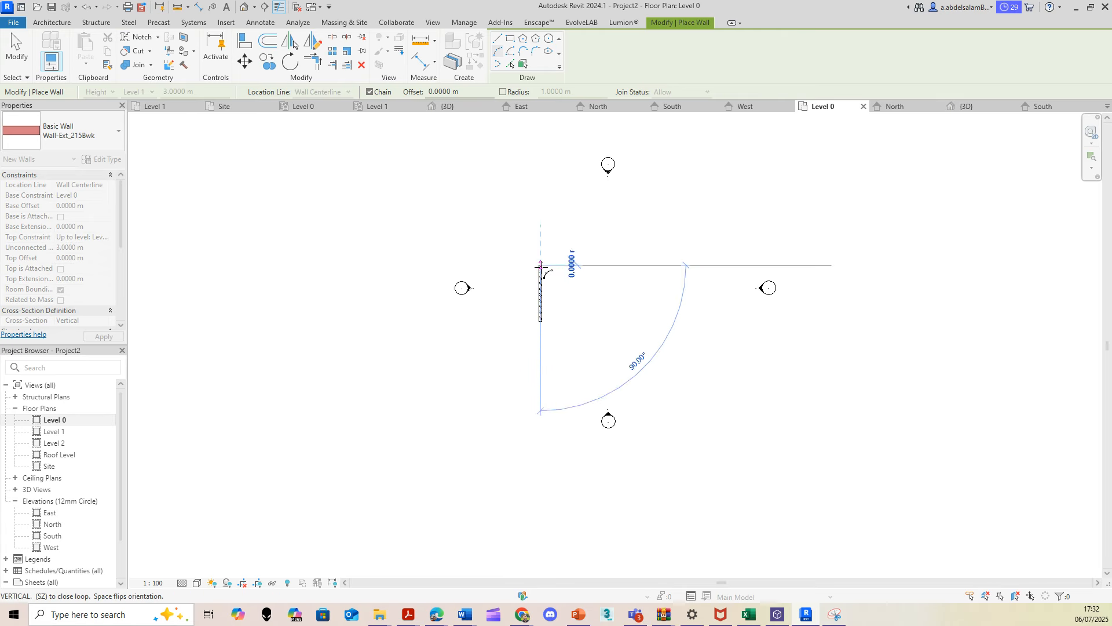
key(Escape)
key(Escape)
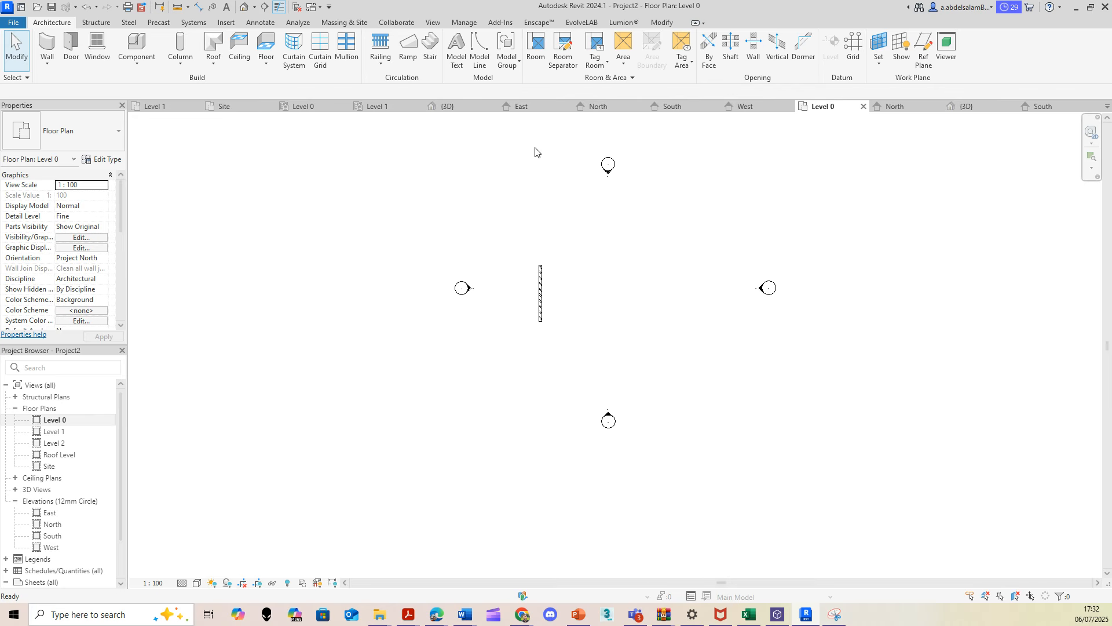
Draw a start-end-radius arc wall spanning 12 m horizontally from the vertical wall's top end, bulging upwards.
key(w)
key(a)
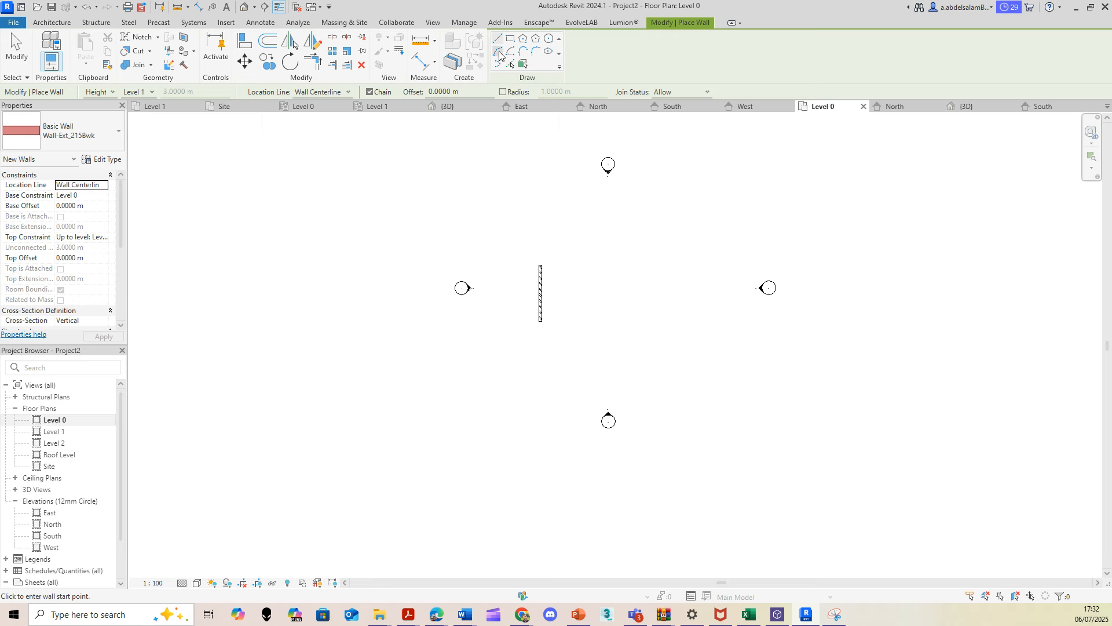
click(497, 54)
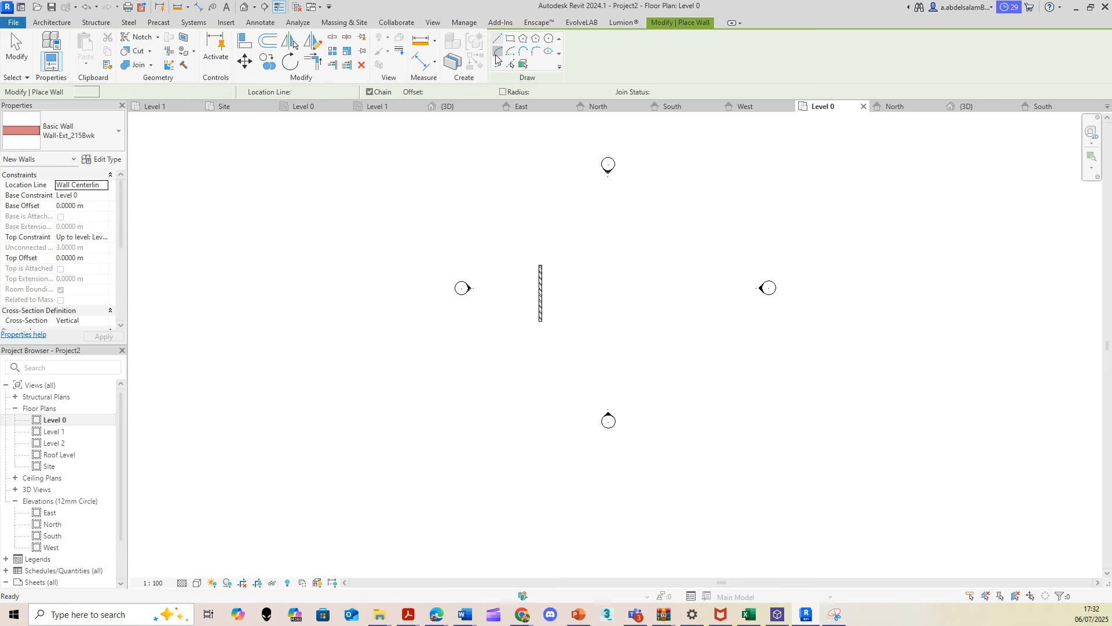
click(541, 265)
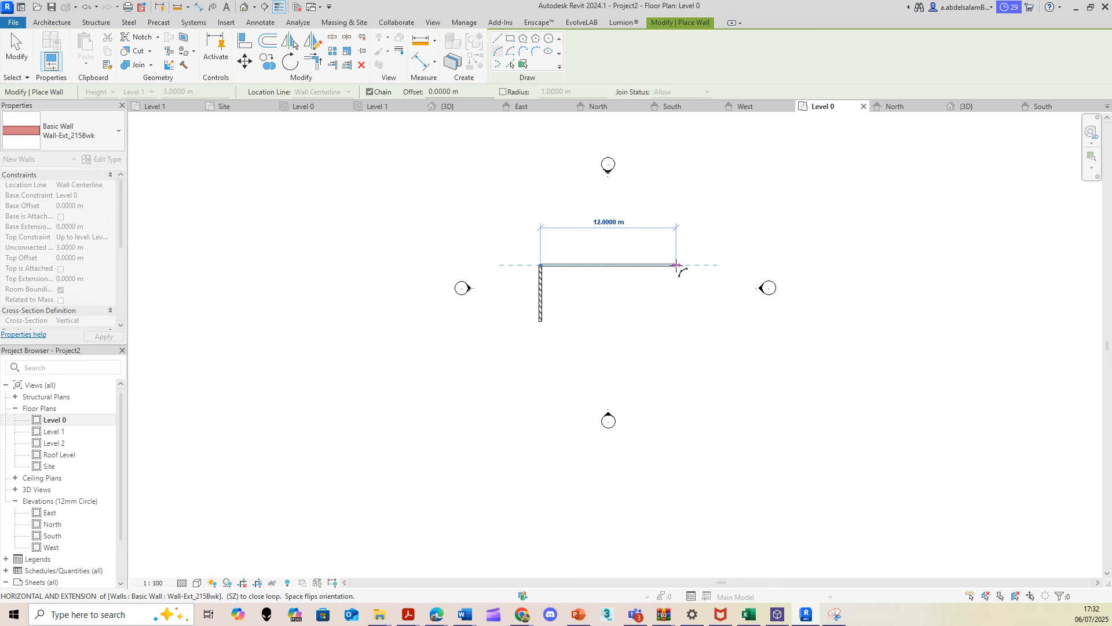
click(676, 265)
scroll(627, 233, up, 2)
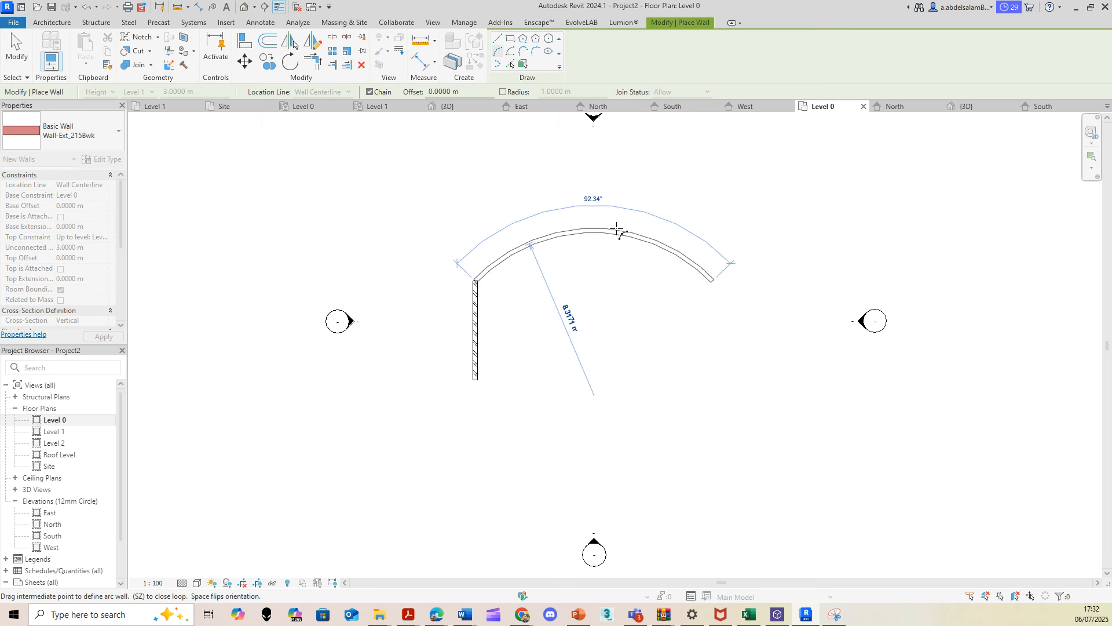
click(613, 225)
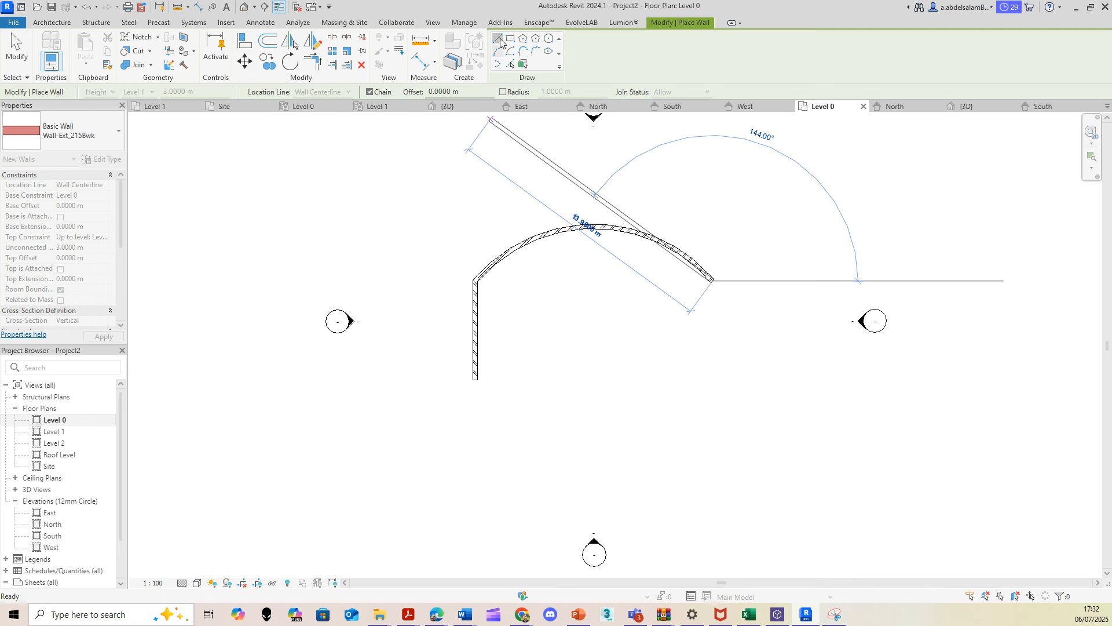
Draw a straight 5 m wall down from the arc's right end and close the loop with a horizontal bottom wall.
key(Escape)
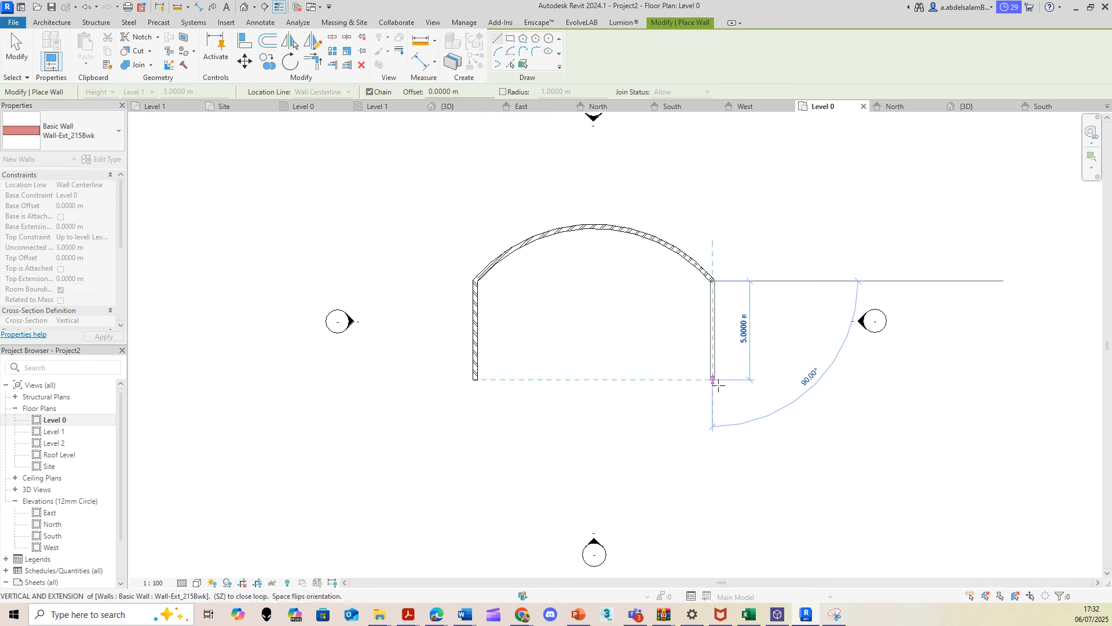
click(716, 380)
click(475, 380)
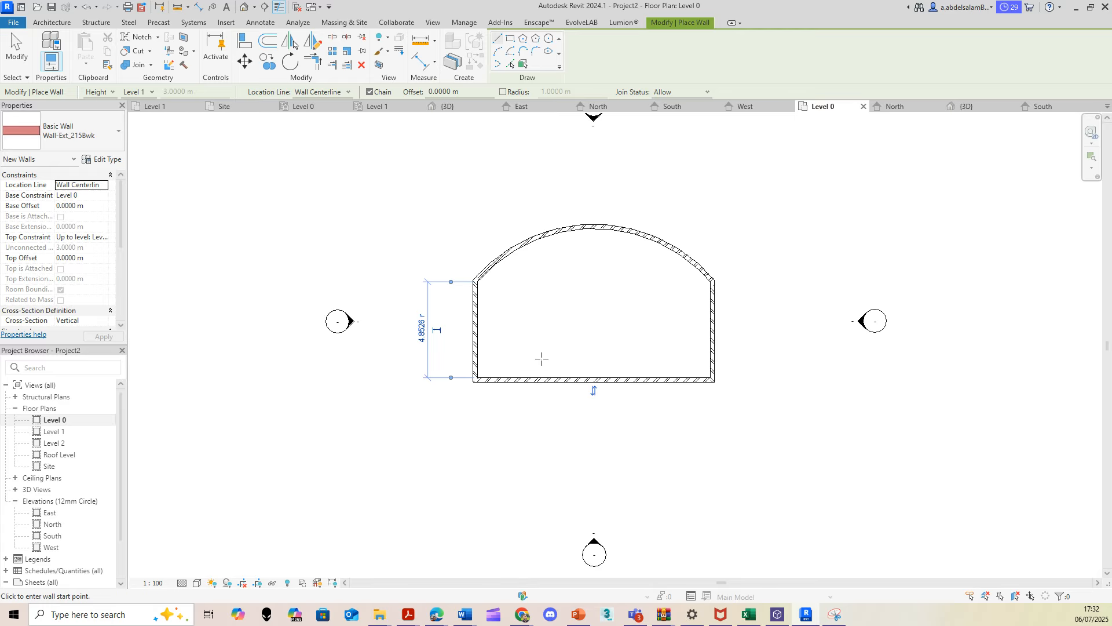
Delete the curved wall that spans the tops of the two vertical walls.
key(Escape)
scroll(493, 242, up, 3)
scroll(588, 290, down, 3)
scroll(479, 256, up, 4)
scroll(507, 294, down, 2)
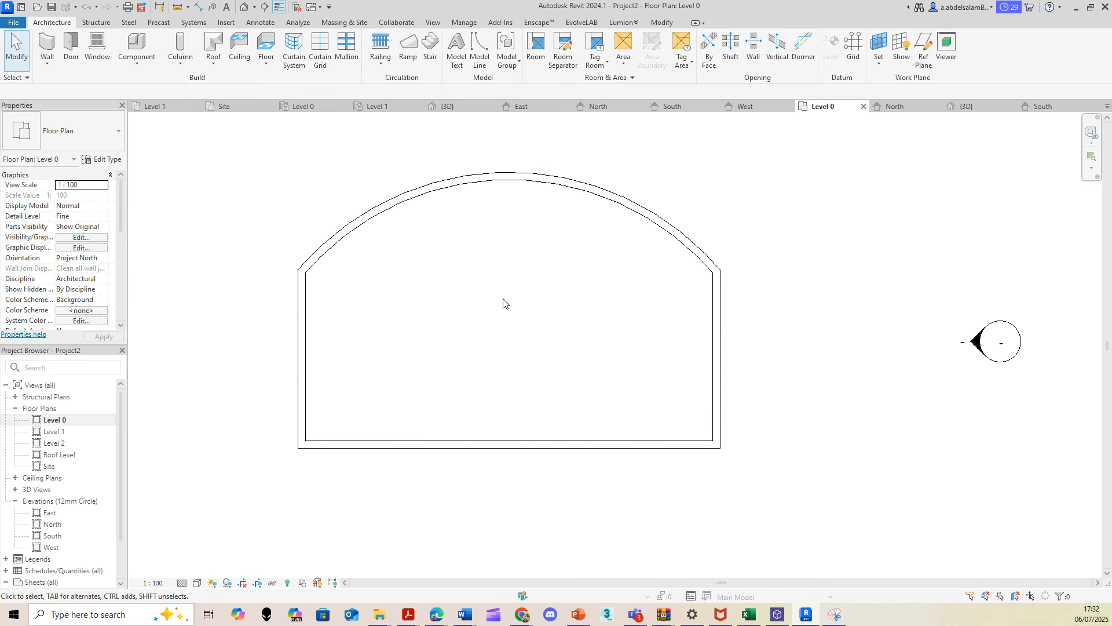
click(532, 233)
key(Delete)
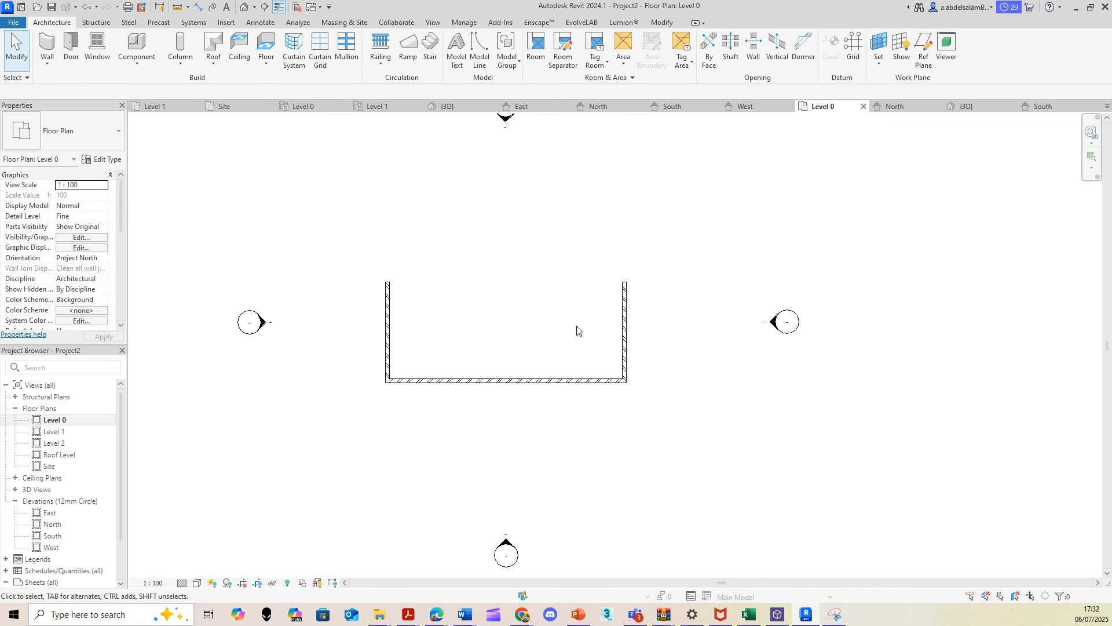
Draw a semicircular Wall-Ext_215Bwk arc wall of 6 m radius joining the top ends of the two vertical walls.
key(w)
key(a)
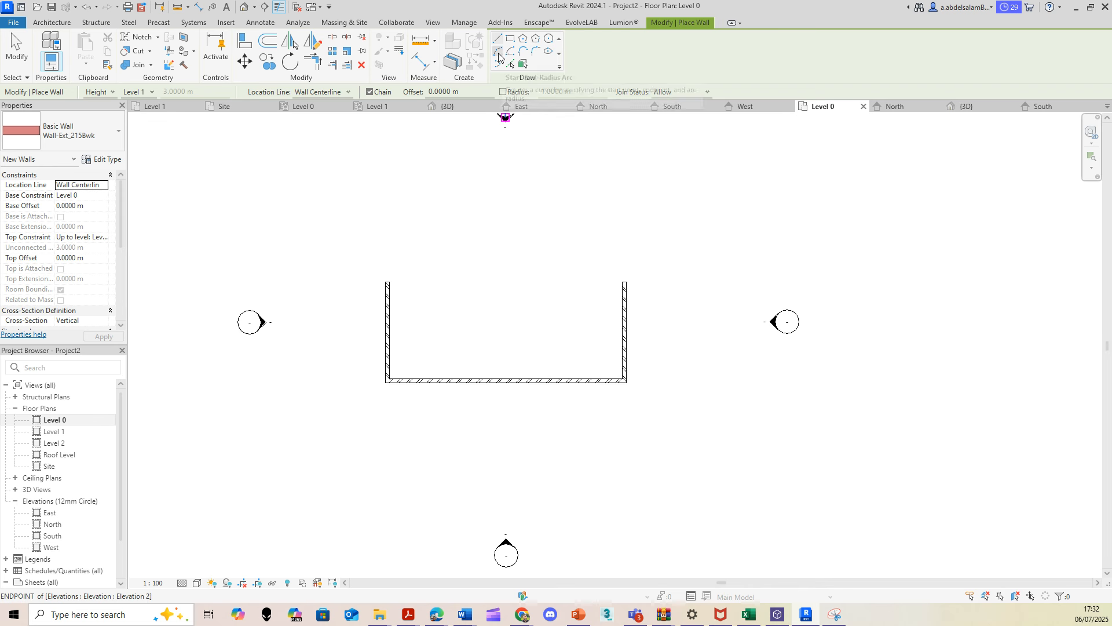
click(387, 282)
click(624, 282)
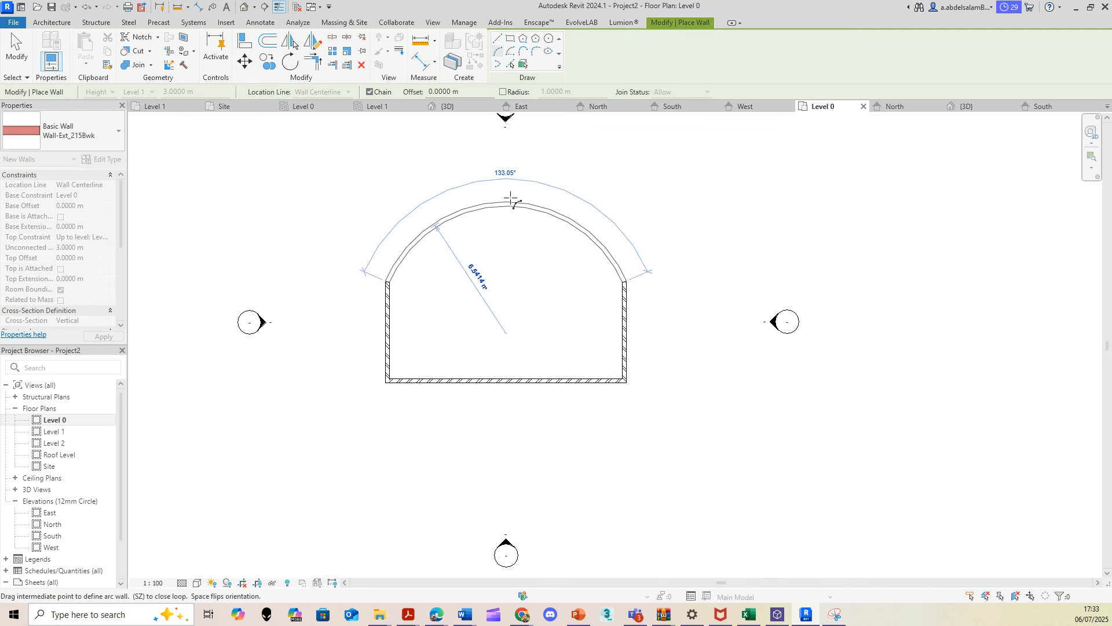
click(504, 149)
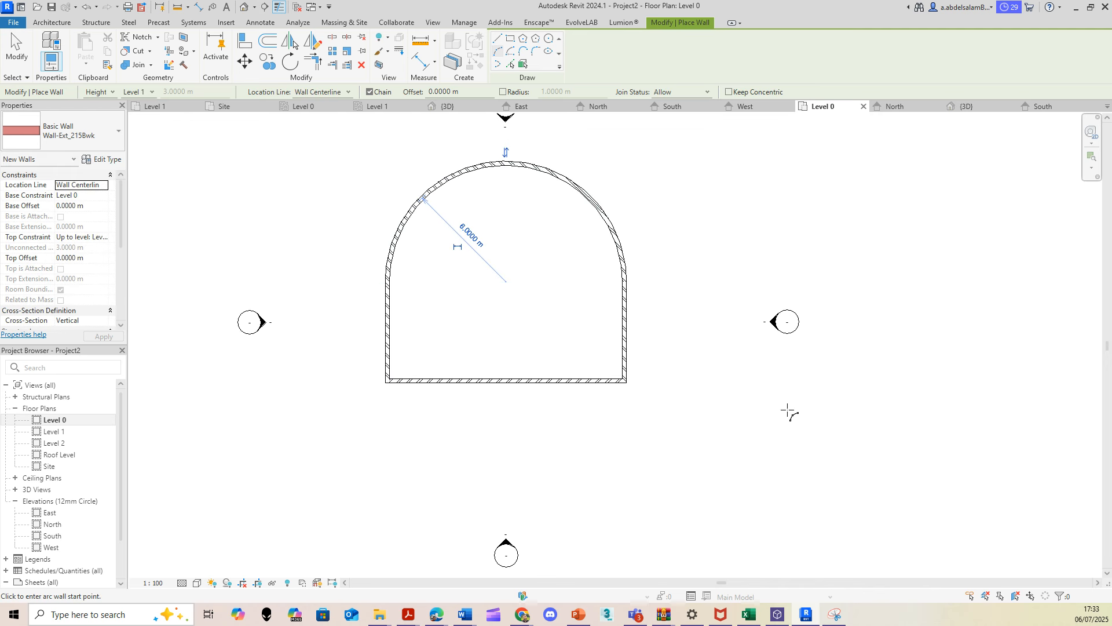
scroll(548, 345, up, 2)
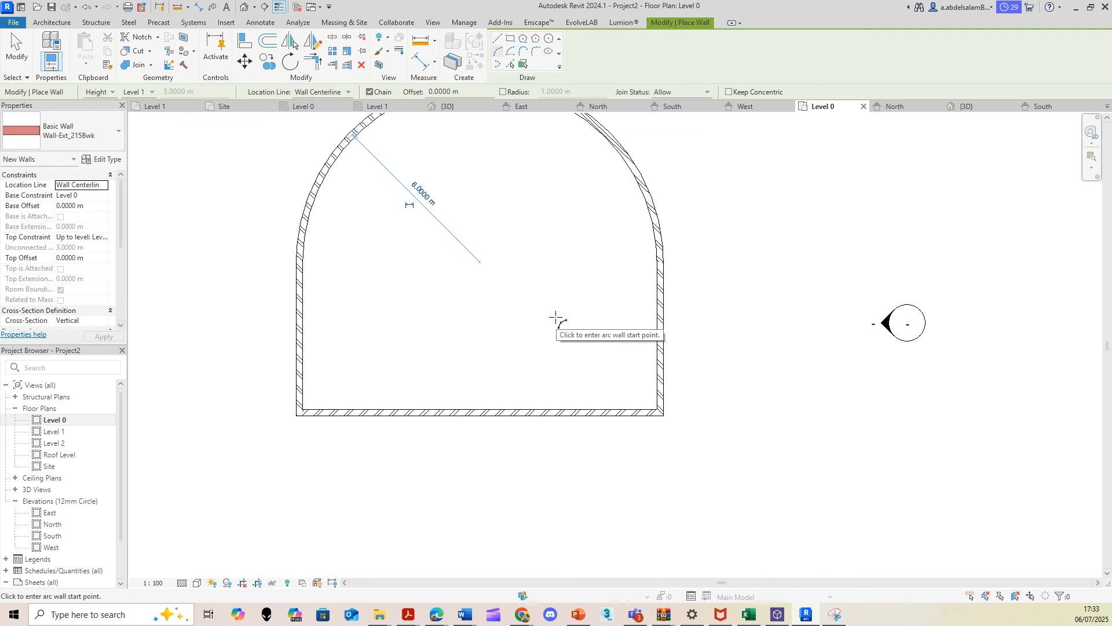
scroll(559, 318, down, 4)
key(Escape)
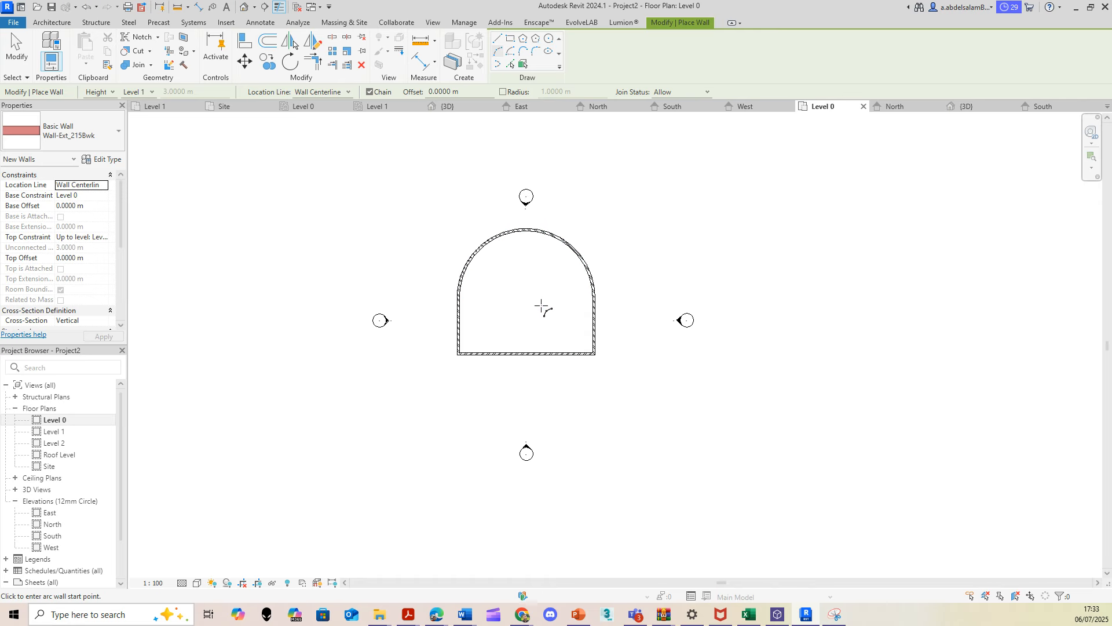
Draw a six-sided inscribed polygon of Wall-Ext_215Bwk walls outside the arched room, to its upper right.
click(524, 38)
click(636, 255)
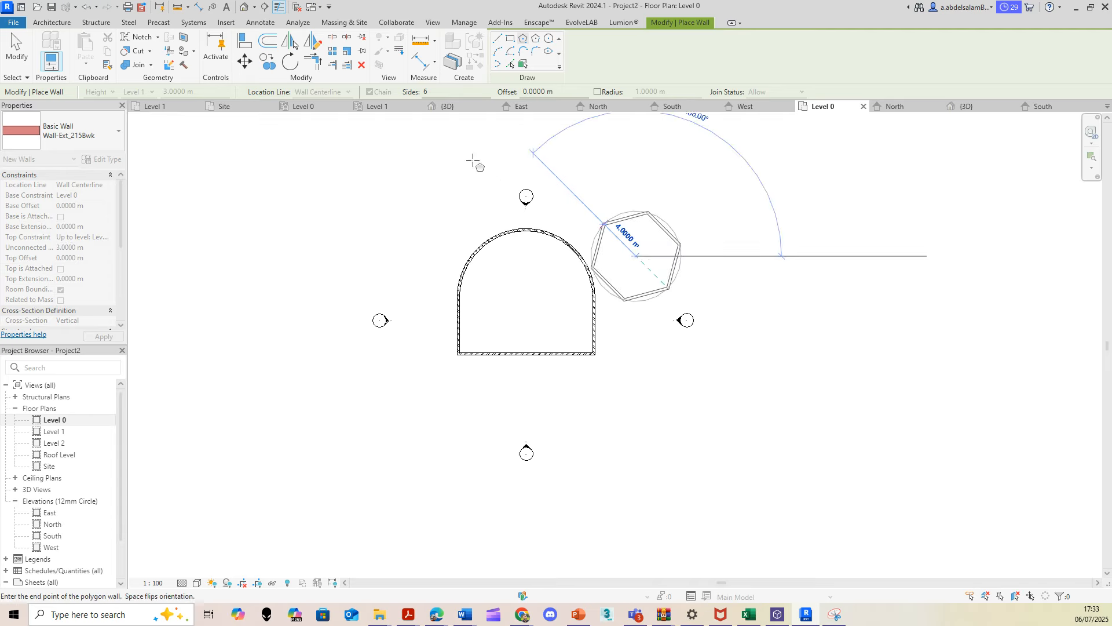
scroll(677, 249, up, 2)
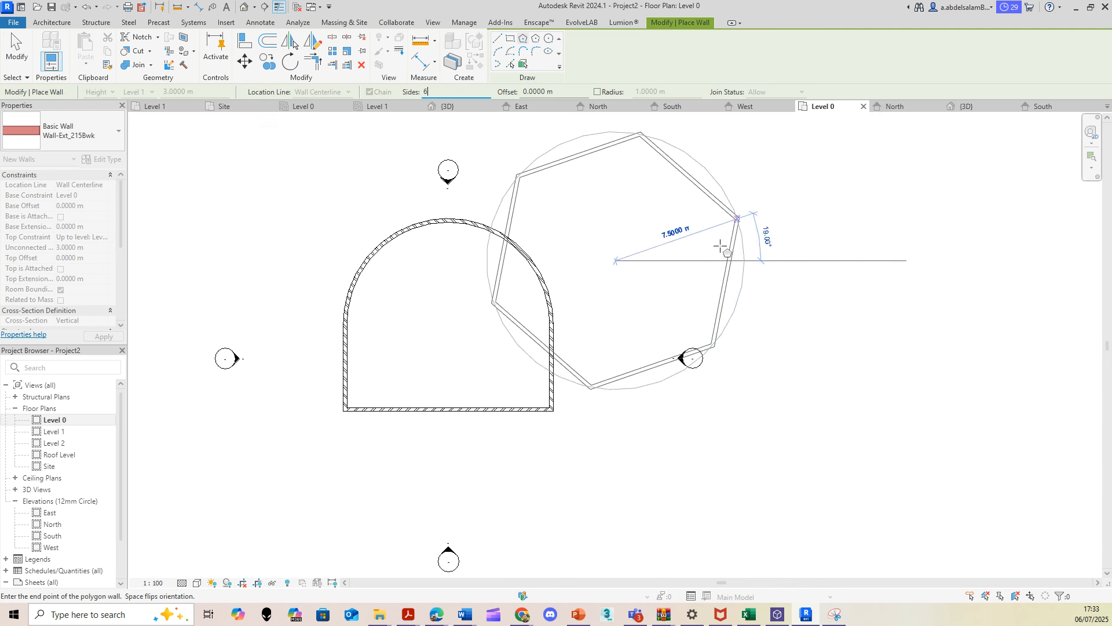
click(653, 275)
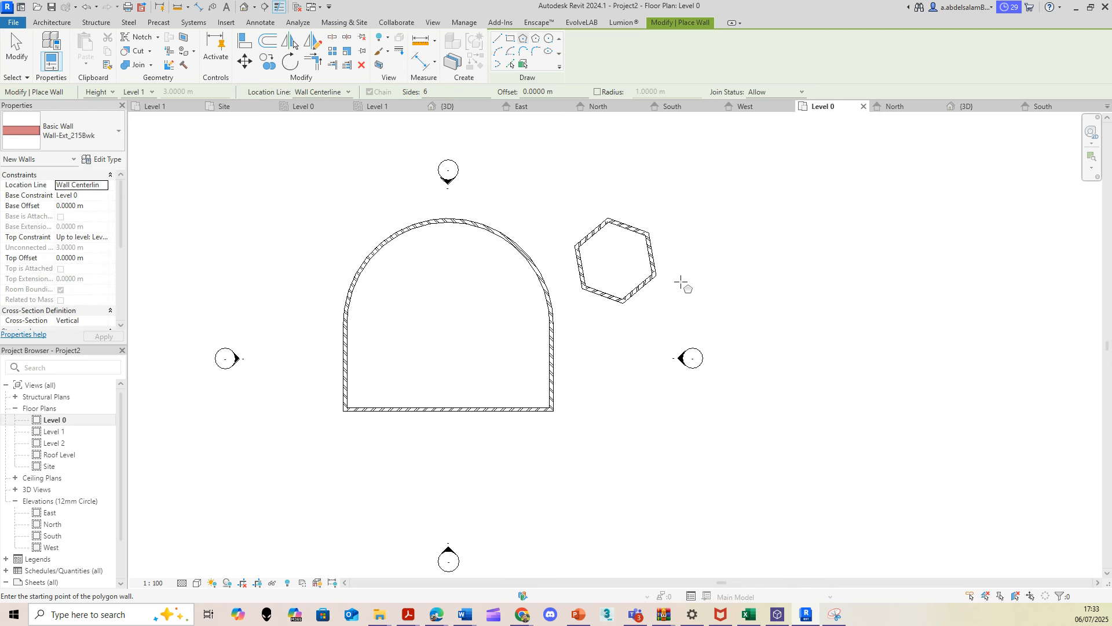
Delete the hexagon's walls and the four walls of the arched room.
key(Escape)
key(Escape)
drag(562, 209, 677, 322)
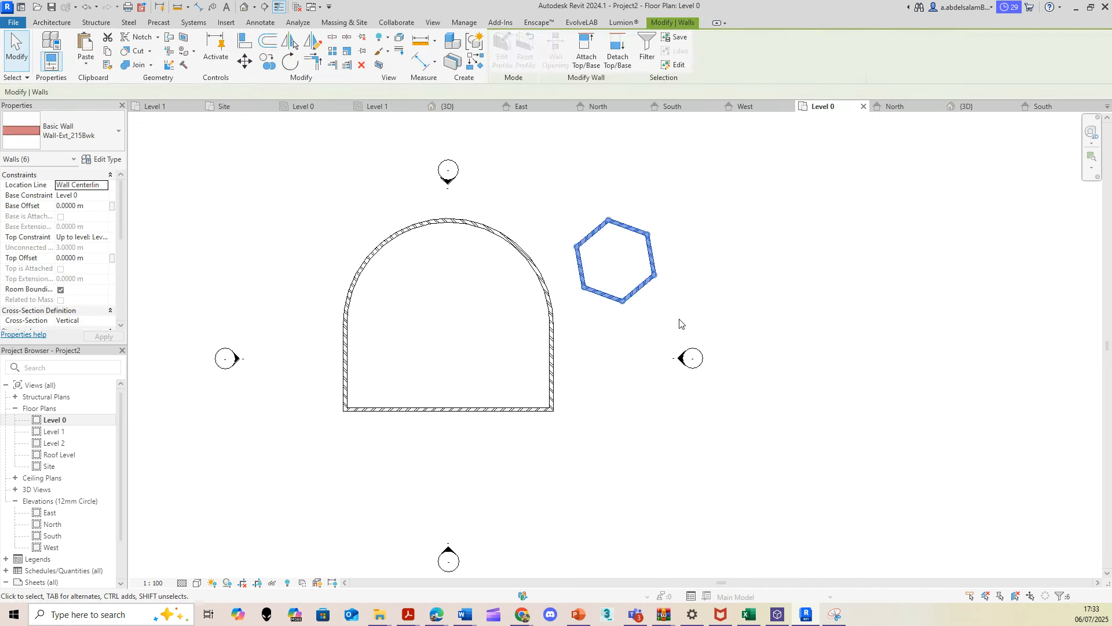
key(Delete)
scroll(461, 275, down, 3)
drag(372, 219, 535, 399)
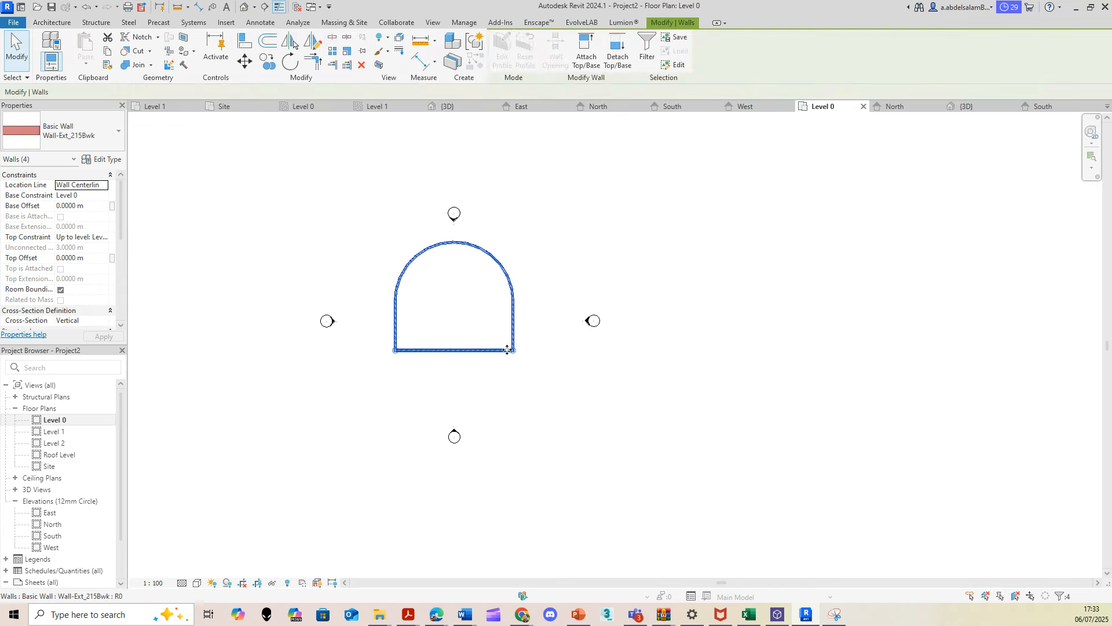
key(Delete)
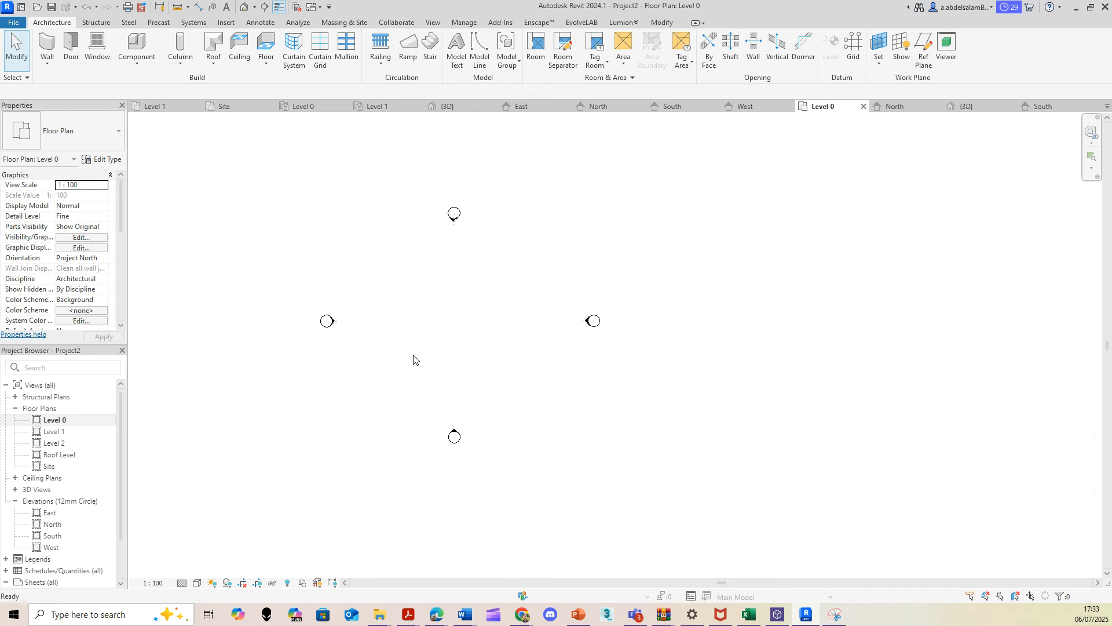
Draw a rectangle of Wall-Ext_215Bwk walls about 11.8 m by 8.8 m between the elevation markers.
key(w)
key(a)
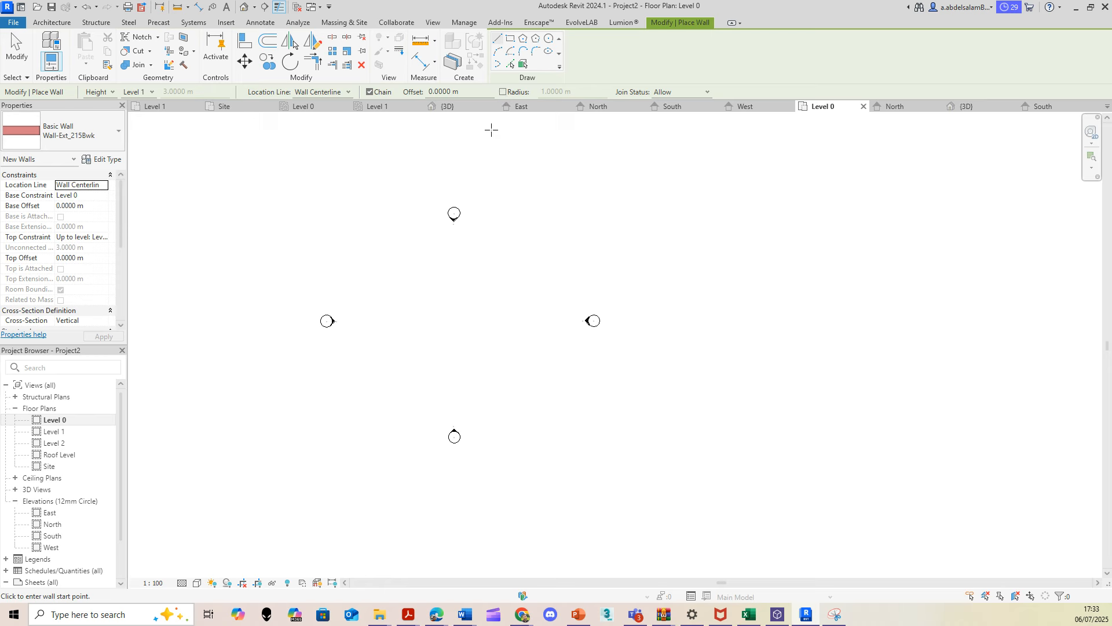
click(510, 39)
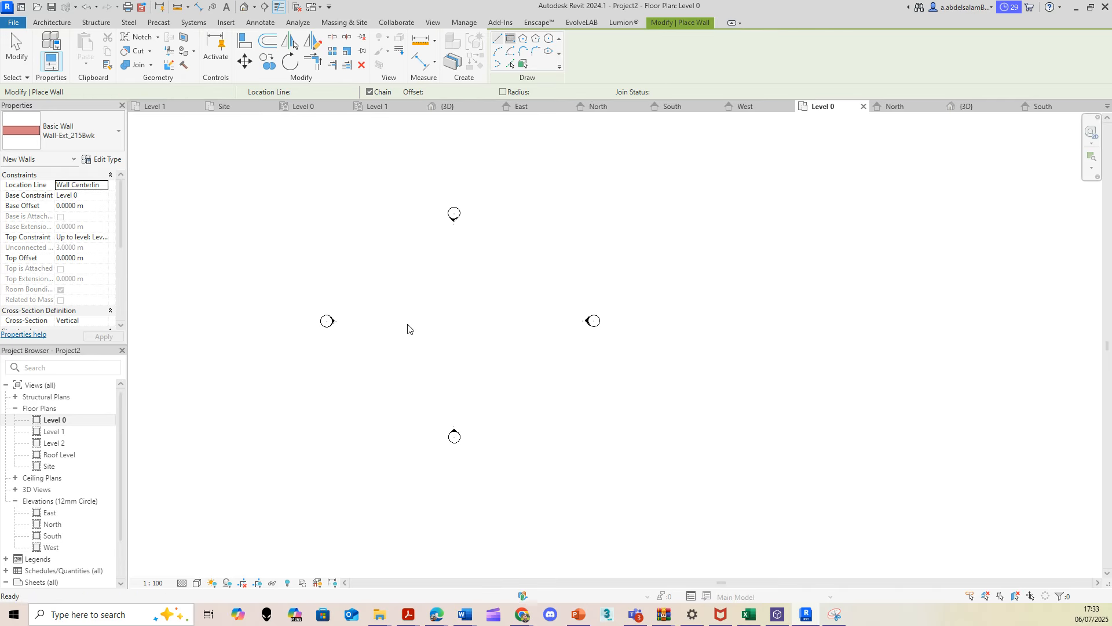
click(397, 271)
click(514, 358)
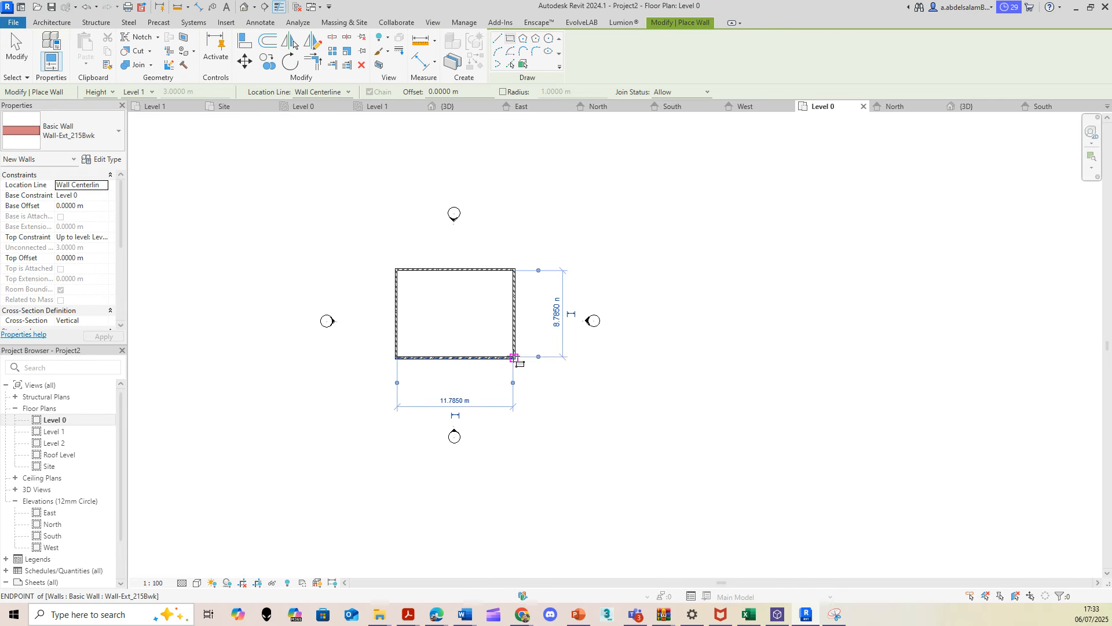
Round the rectangle's two upper corners with fillet arc walls of about 1.9 m radius on the left and 2.3 m on the right.
scroll(400, 281, up, 3)
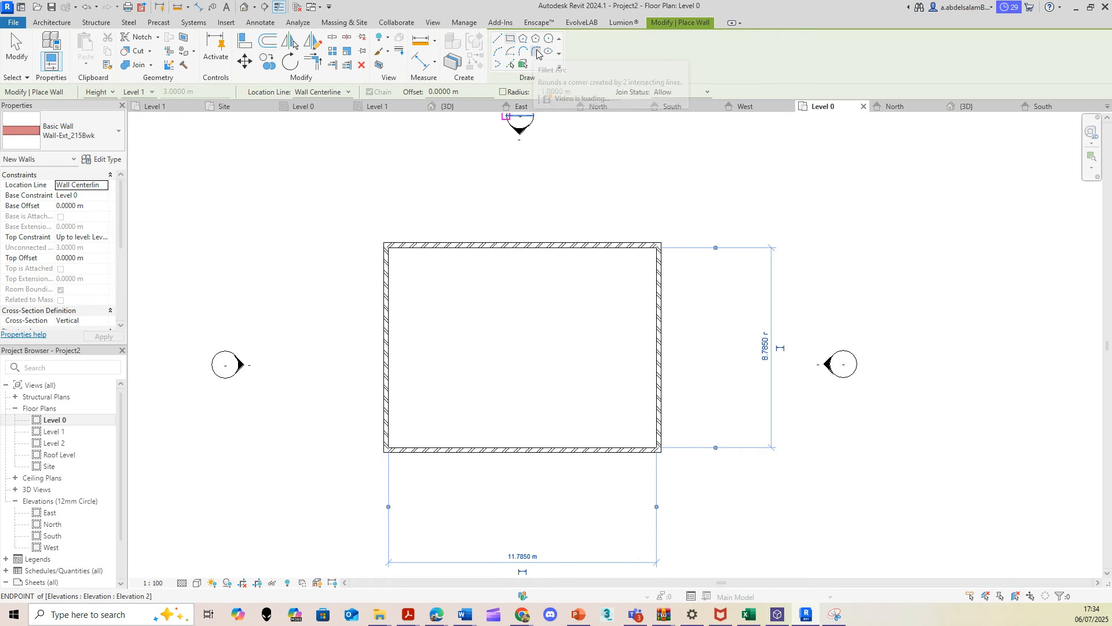
click(535, 54)
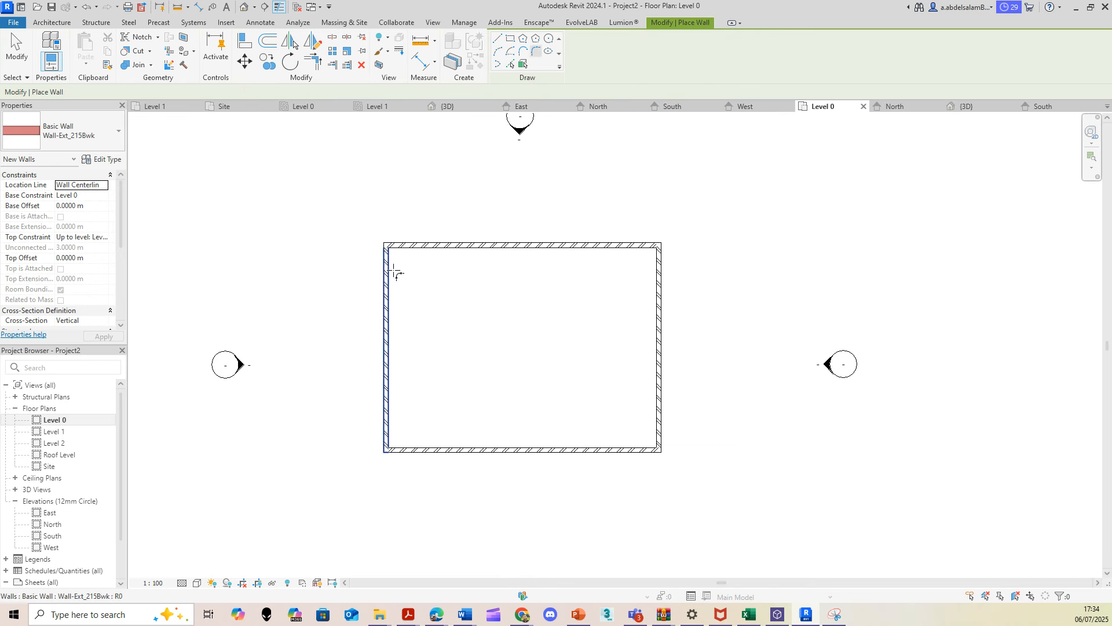
click(412, 245)
click(387, 264)
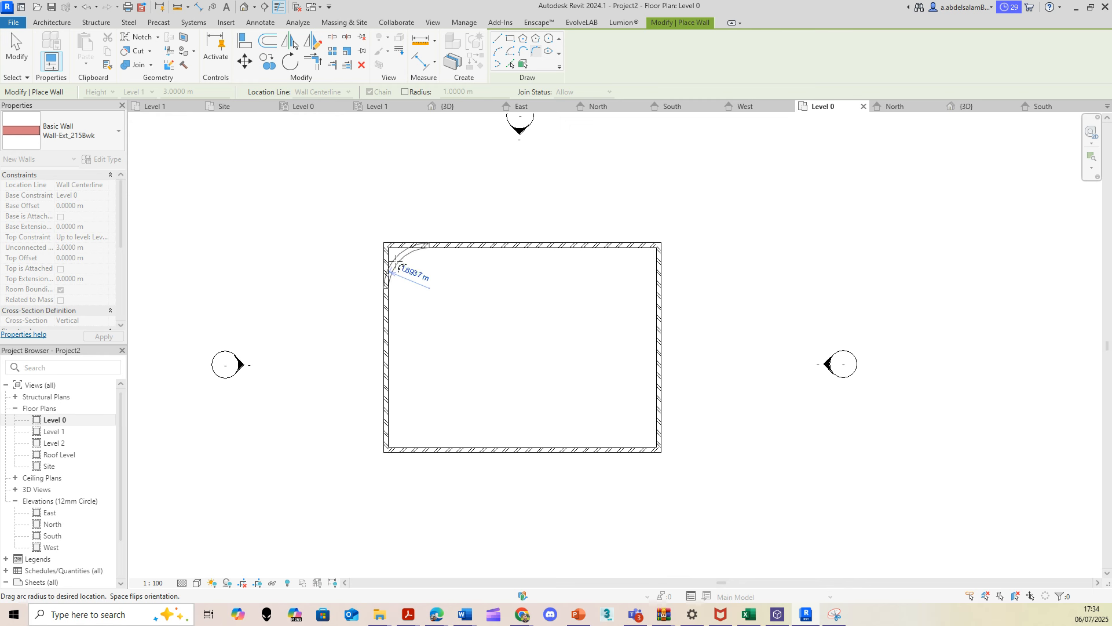
click(390, 271)
click(620, 246)
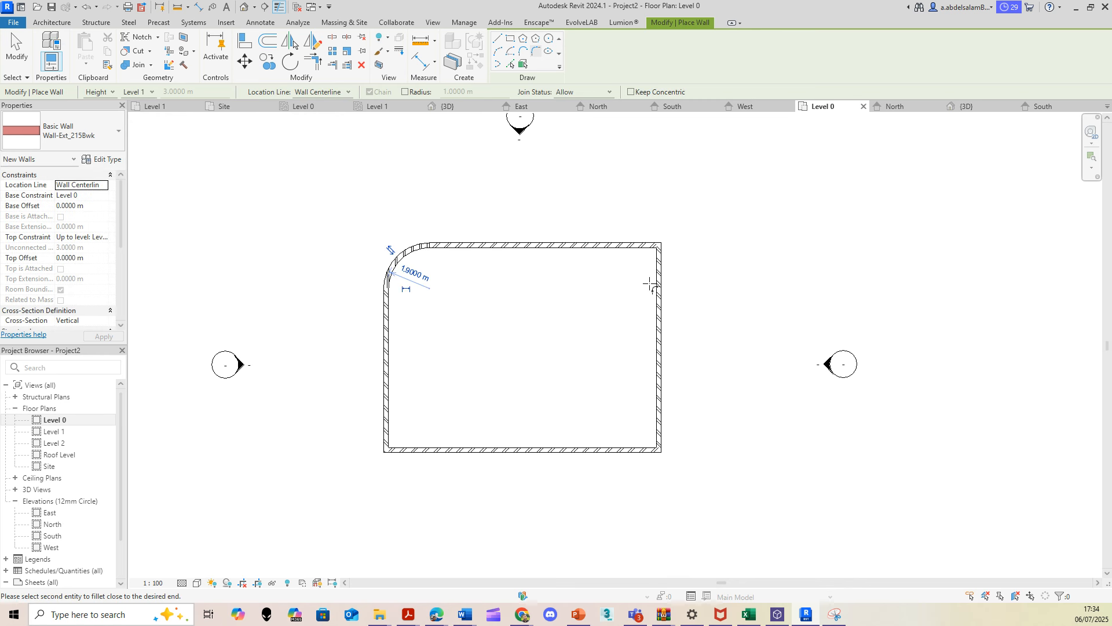
click(656, 280)
click(644, 262)
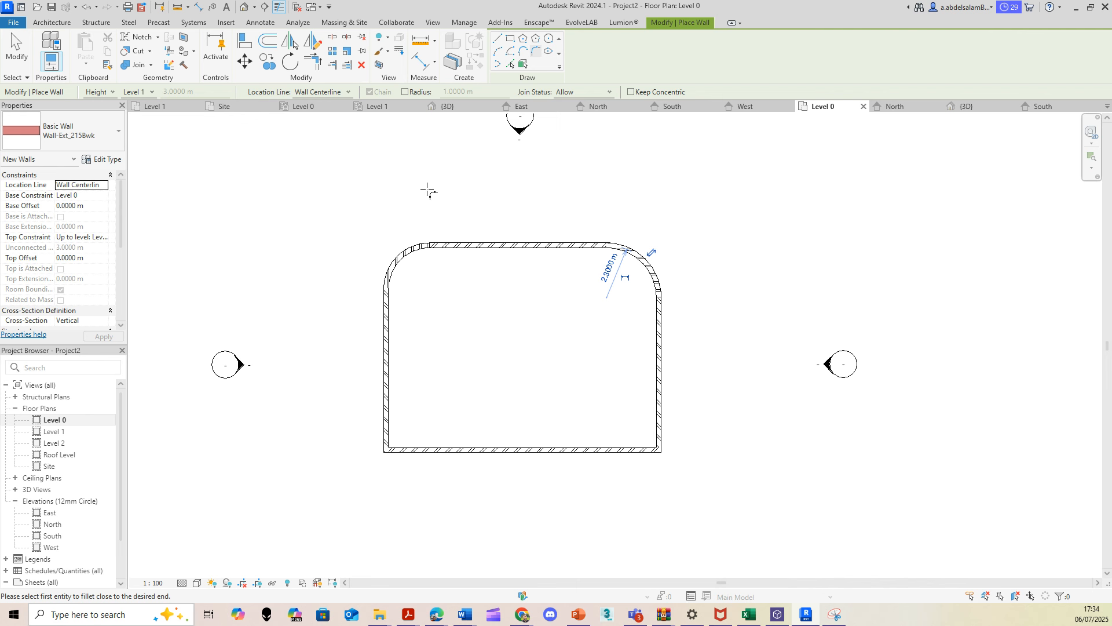
Fillet the rectangle's two lower wall corners with a fixed 1 m radius.
click(405, 92)
click(387, 438)
click(409, 449)
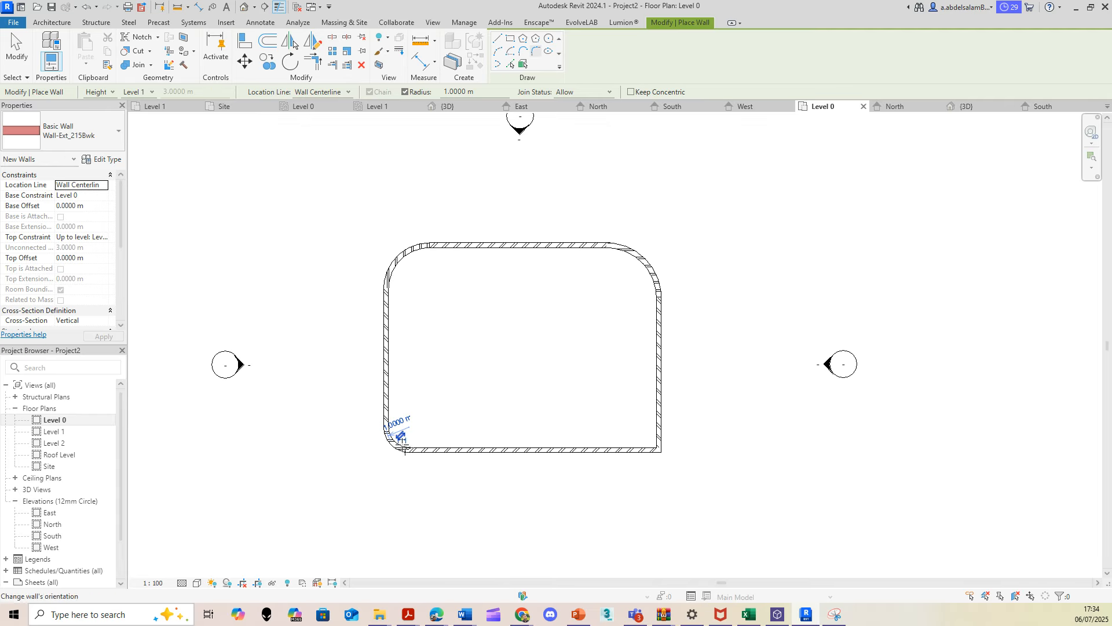
click(632, 450)
click(659, 431)
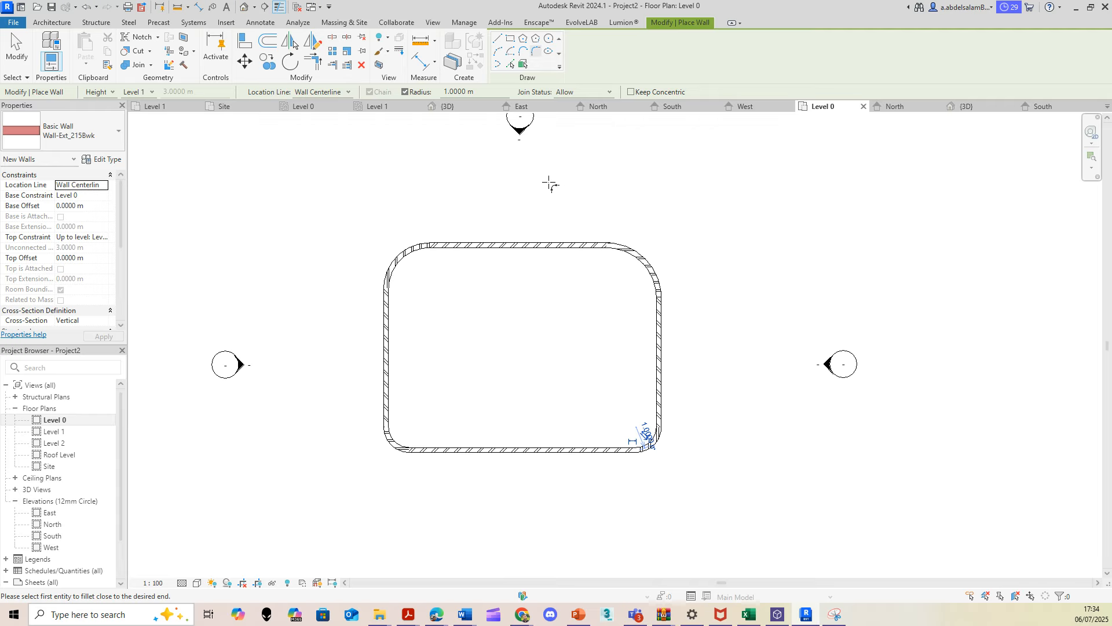
Draw a circular wall of about 4 m radius to the upper right of the rounded rectangle.
click(549, 41)
scroll(331, 284, down, 4)
click(505, 251)
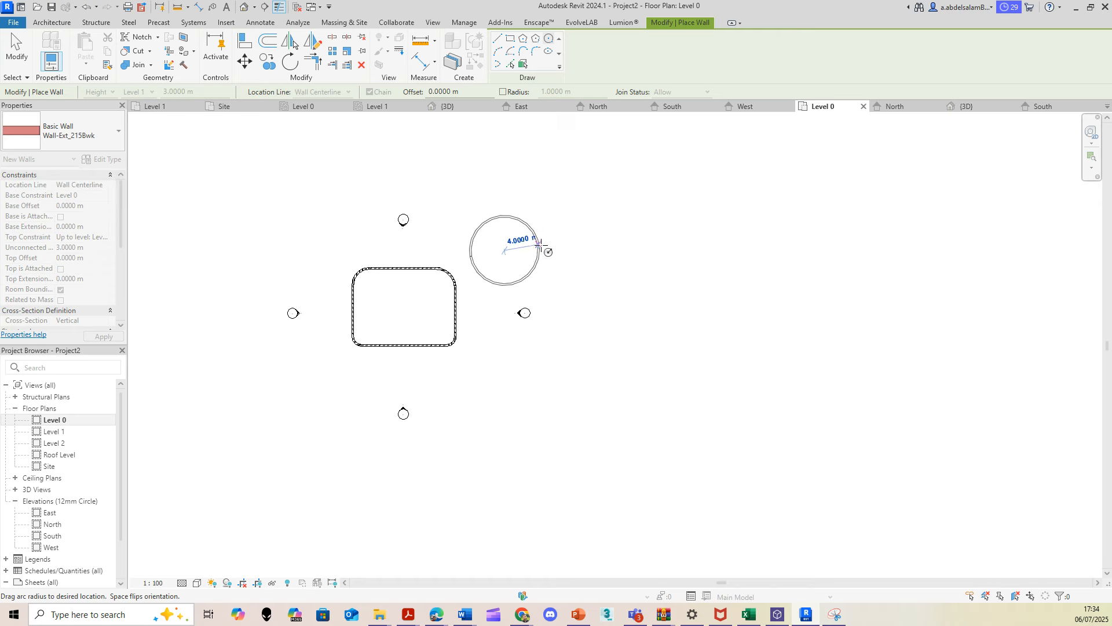
click(539, 251)
key(Escape)
key(Escape)
Select everything in the plan, filter the selection to Walls only, and delete those walls.
scroll(532, 261, up, 1)
scroll(532, 261, down, 2)
drag(660, 165, 231, 512)
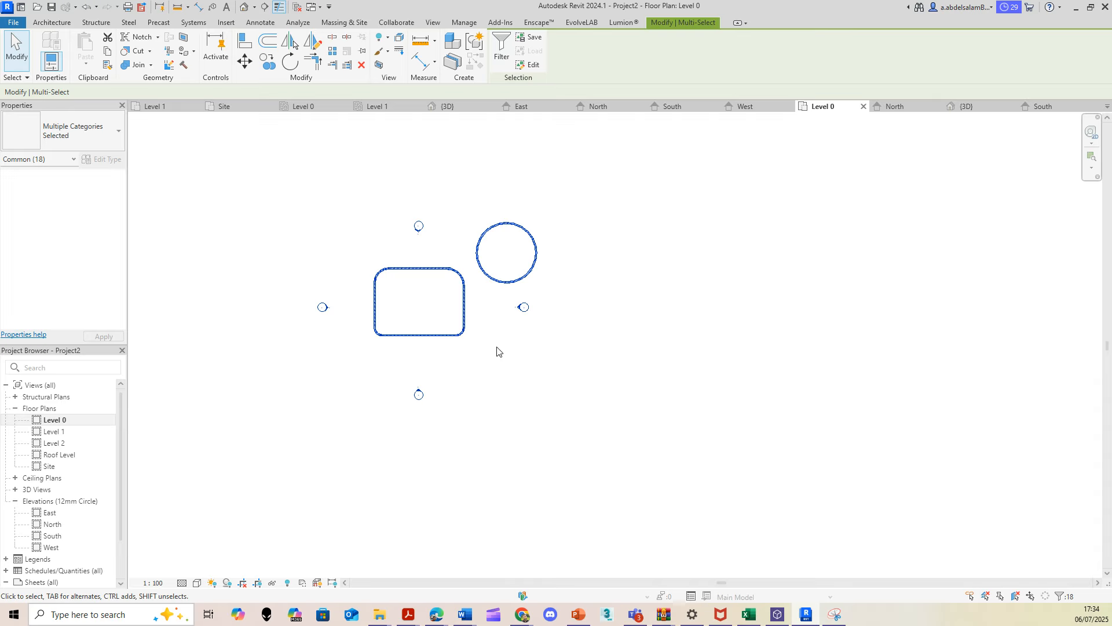
click(501, 51)
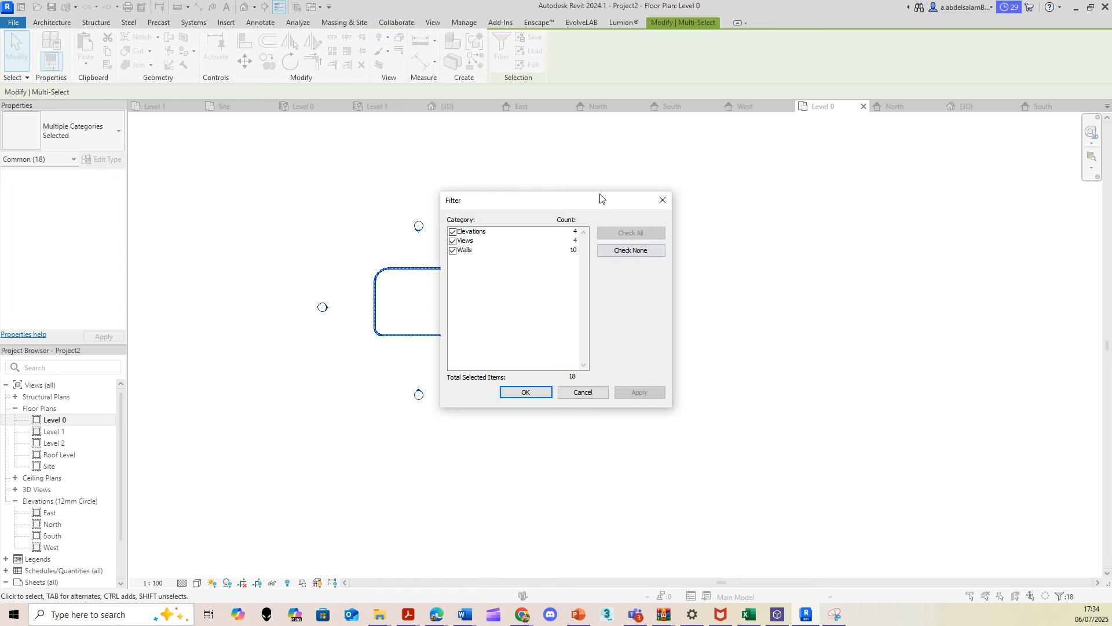
click(627, 254)
click(453, 250)
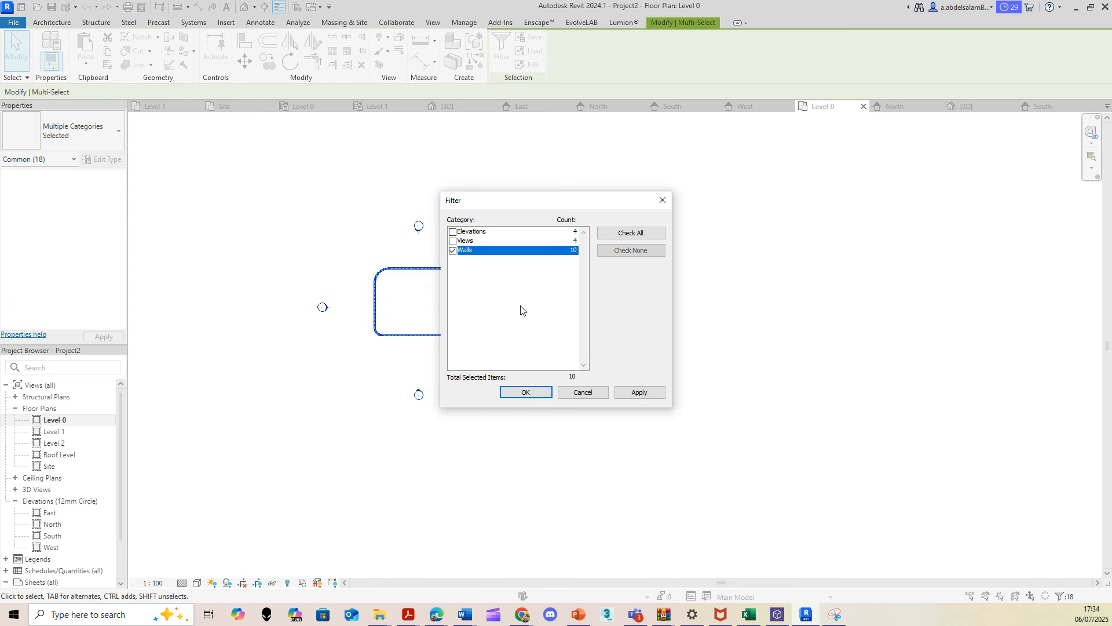
click(526, 393)
key(Delete)
middle_drag(430, 335, 597, 362)
scroll(636, 333, up, 5)
scroll(556, 311, down, 3)
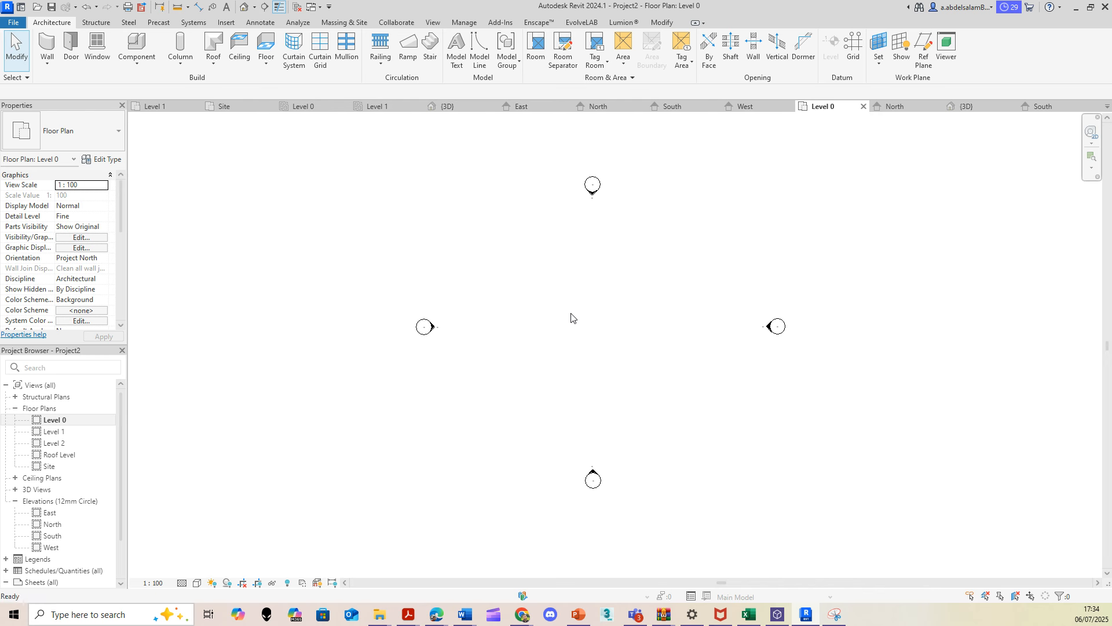
Draw a horizontal Wall-Partn_12P-70MStd-12P wall about 4.4 m long in the upper area between the elevation markers.
key(w)
key(a)
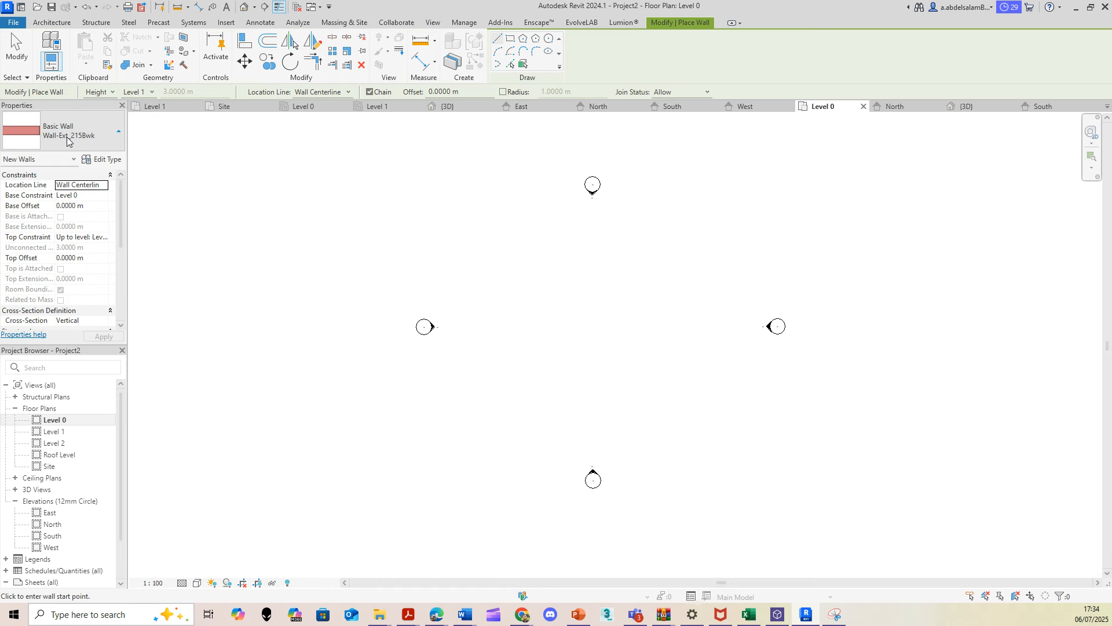
click(78, 141)
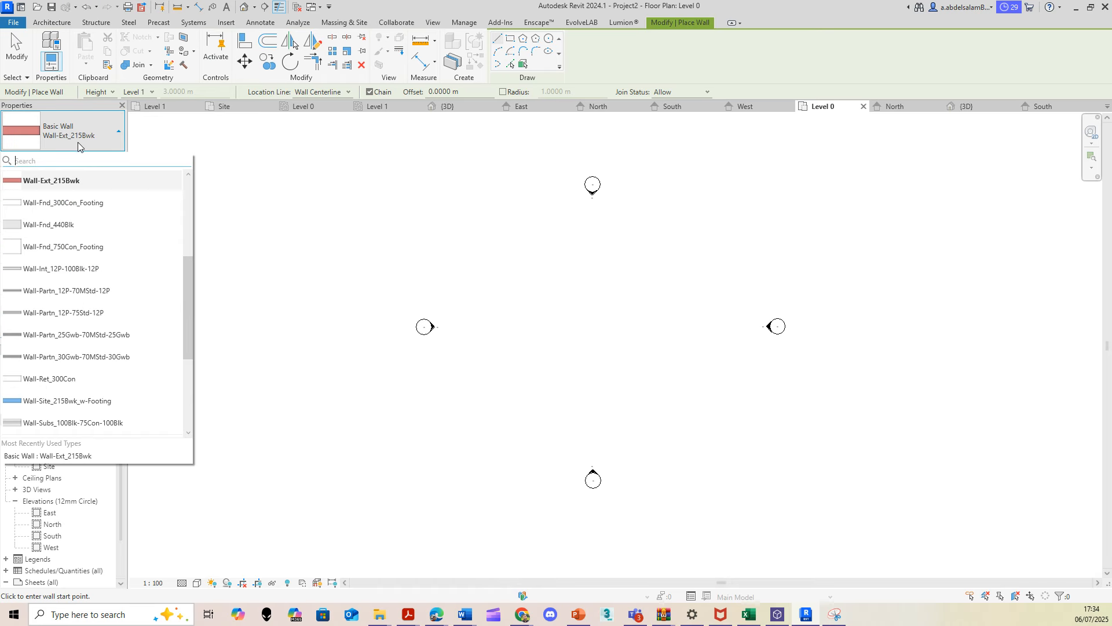
click(85, 290)
click(531, 273)
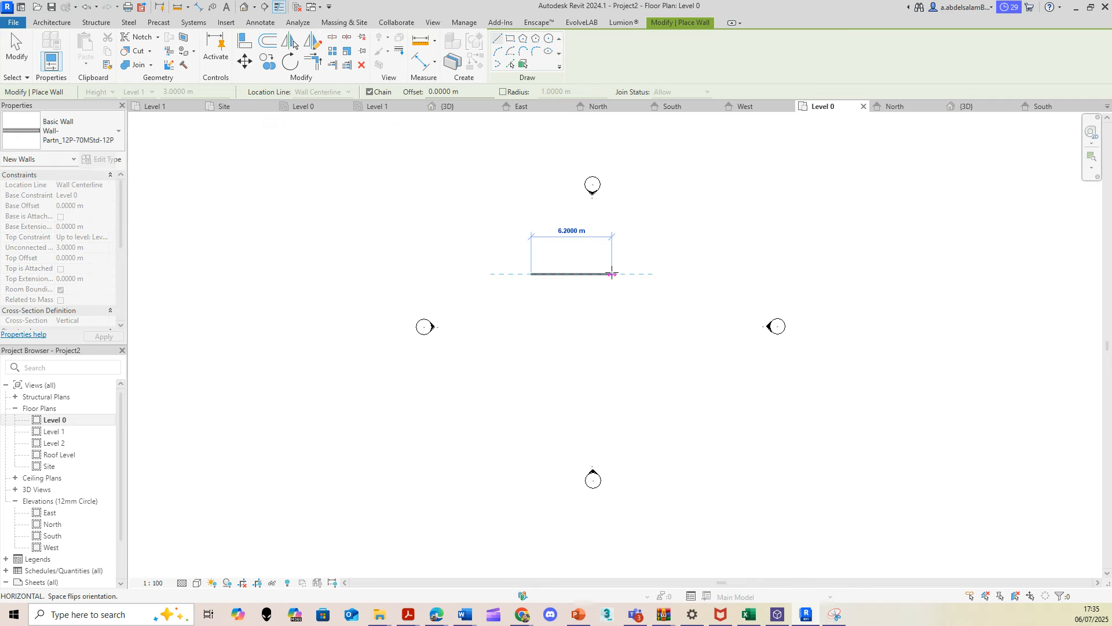
click(588, 273)
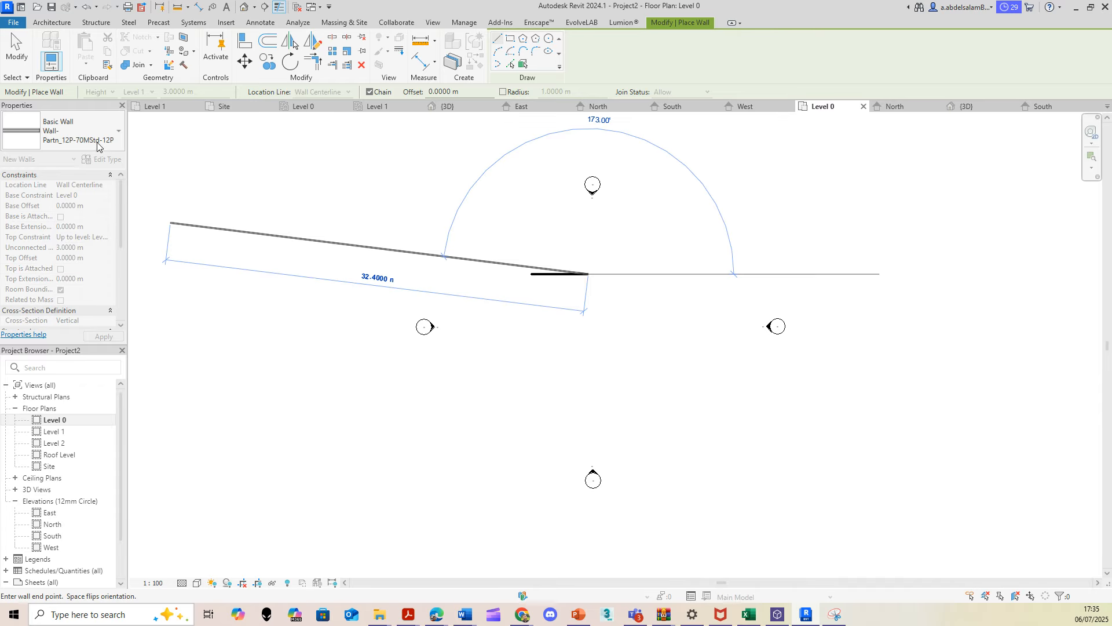
key(Escape)
key(Escape)
key(Escape)
Change the partition wall's type to Wall-Ext_102Bwk-50Air-45Ins-100DBlk-12P_Plinth.
click(565, 274)
click(88, 135)
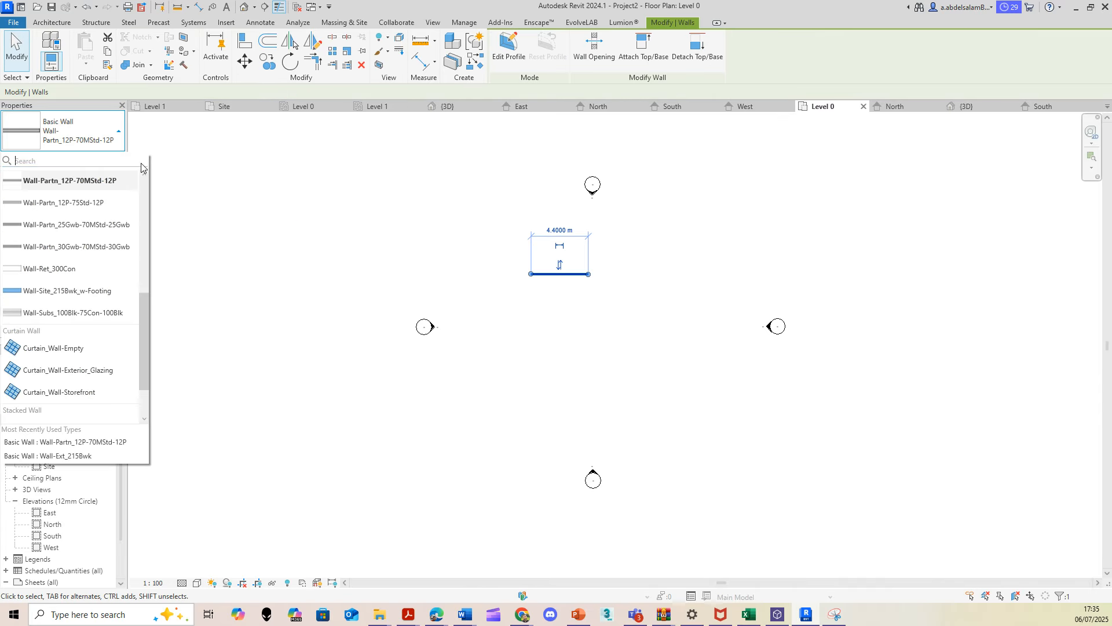
scroll(71, 258, up, 5)
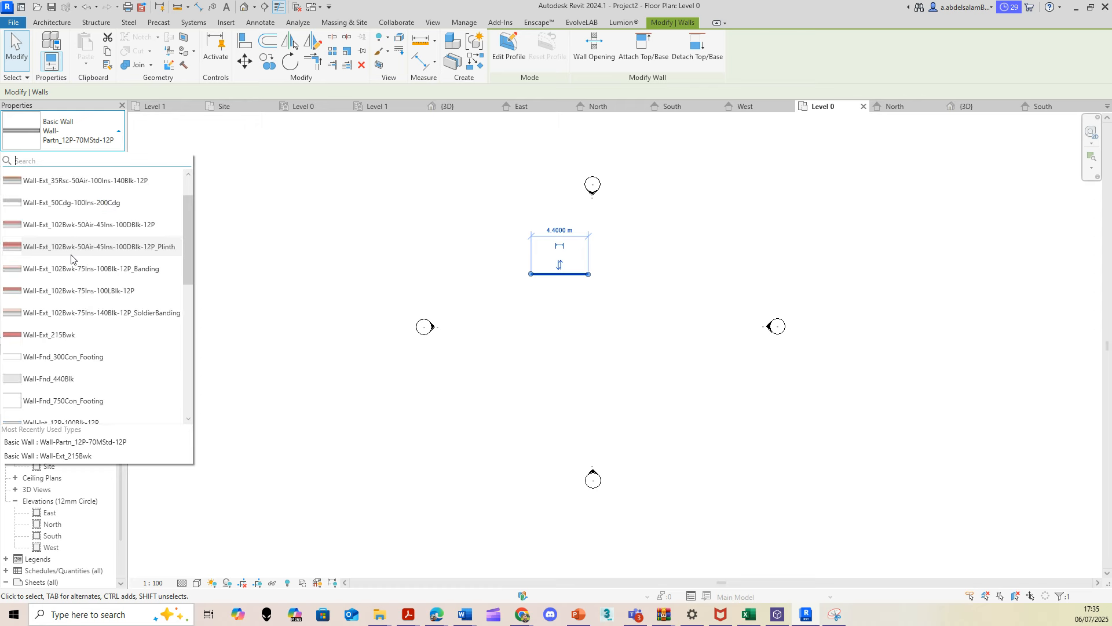
click(70, 249)
scroll(556, 292, up, 6)
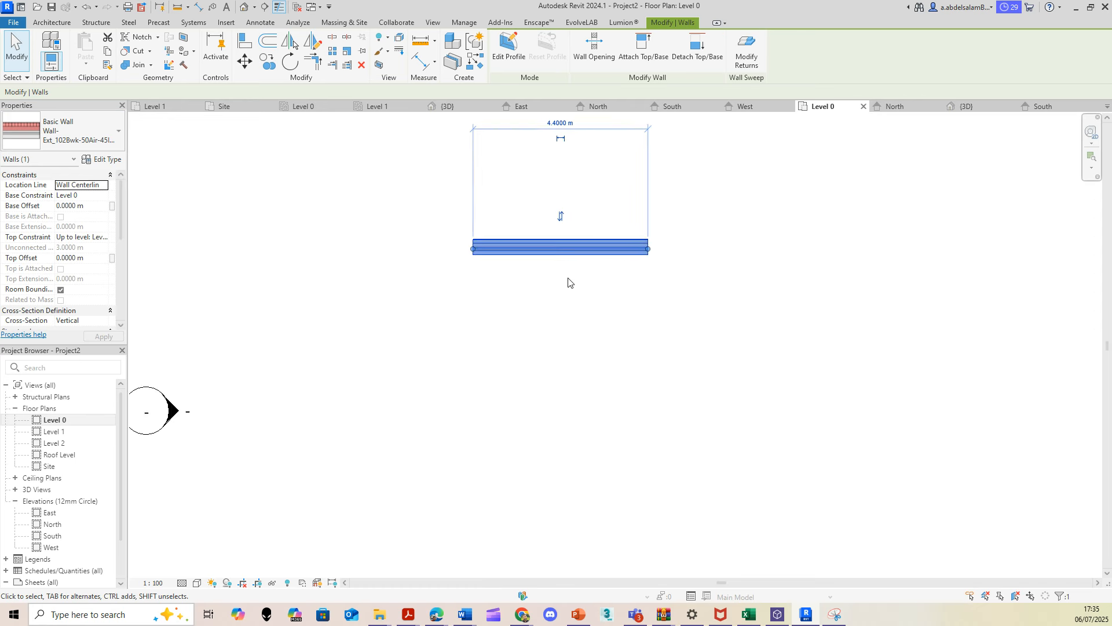
Change the selected 4.4 m wall's type to Wall-Ext_35Rsc-50Air-100Ins-140Blk-12P.
click(55, 132)
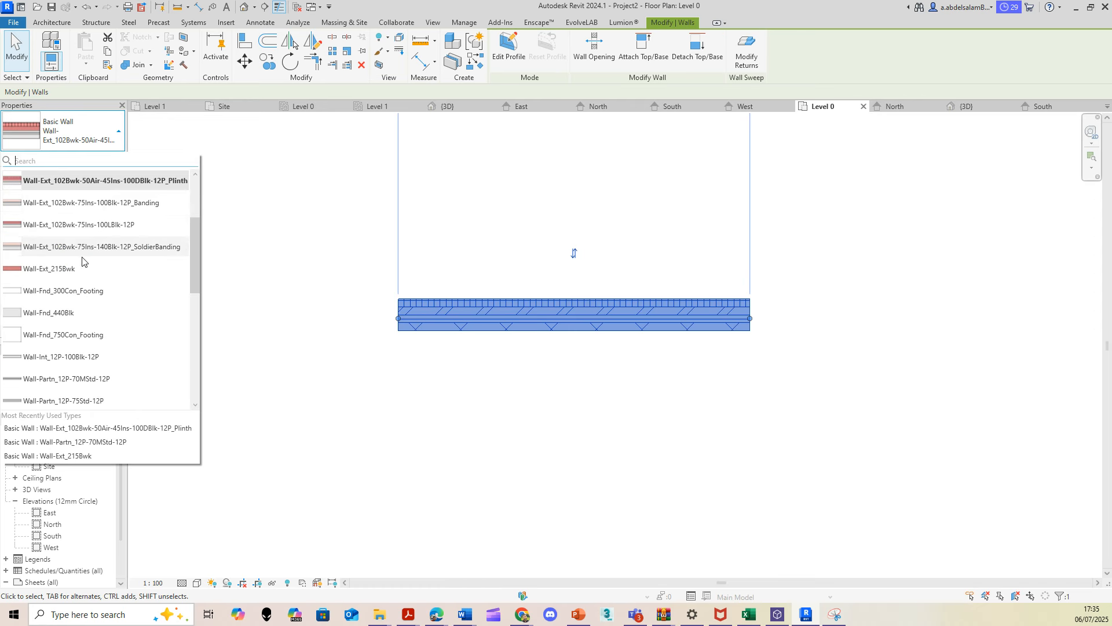
scroll(68, 247, up, 2)
click(71, 216)
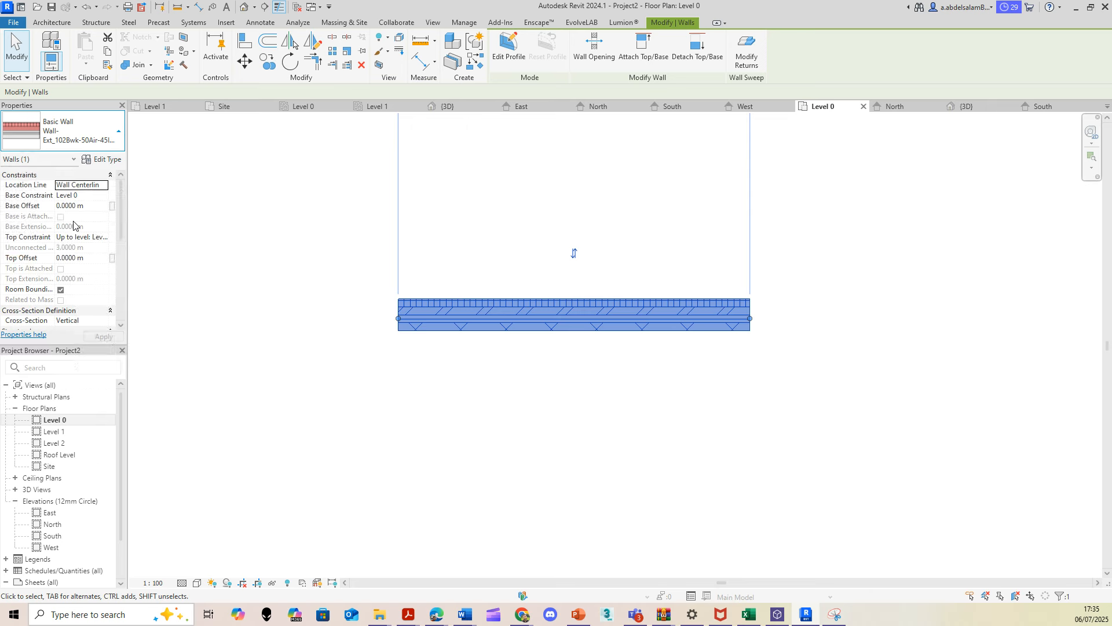
Change the same wall's type to the curtain wall type Curtain_Wall-Empty and deselect it.
click(91, 145)
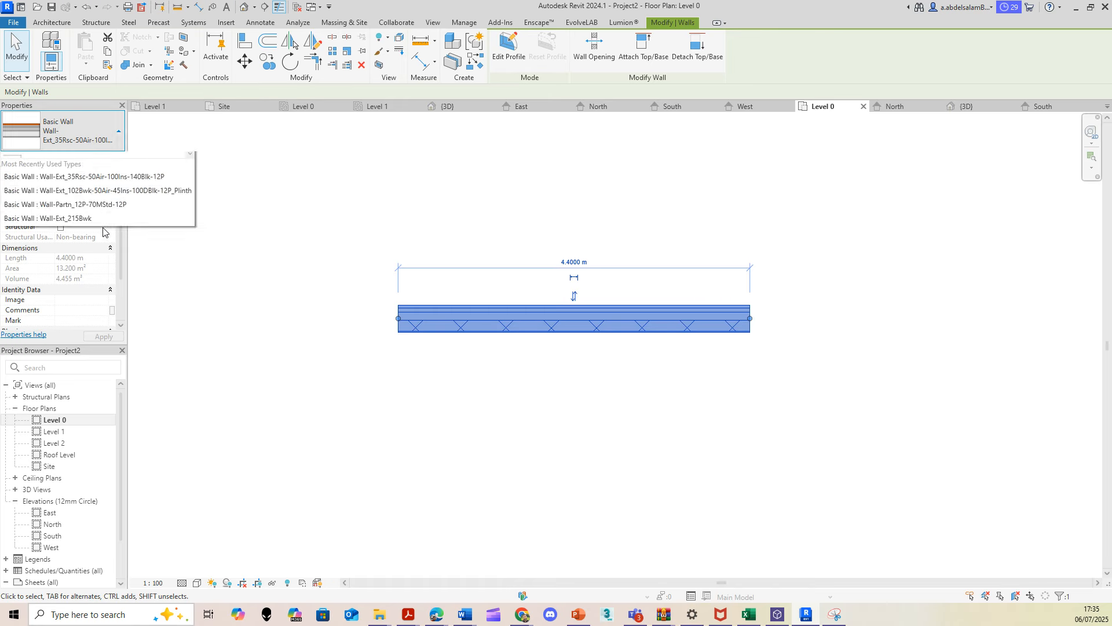
scroll(88, 260, down, 1)
click(85, 261)
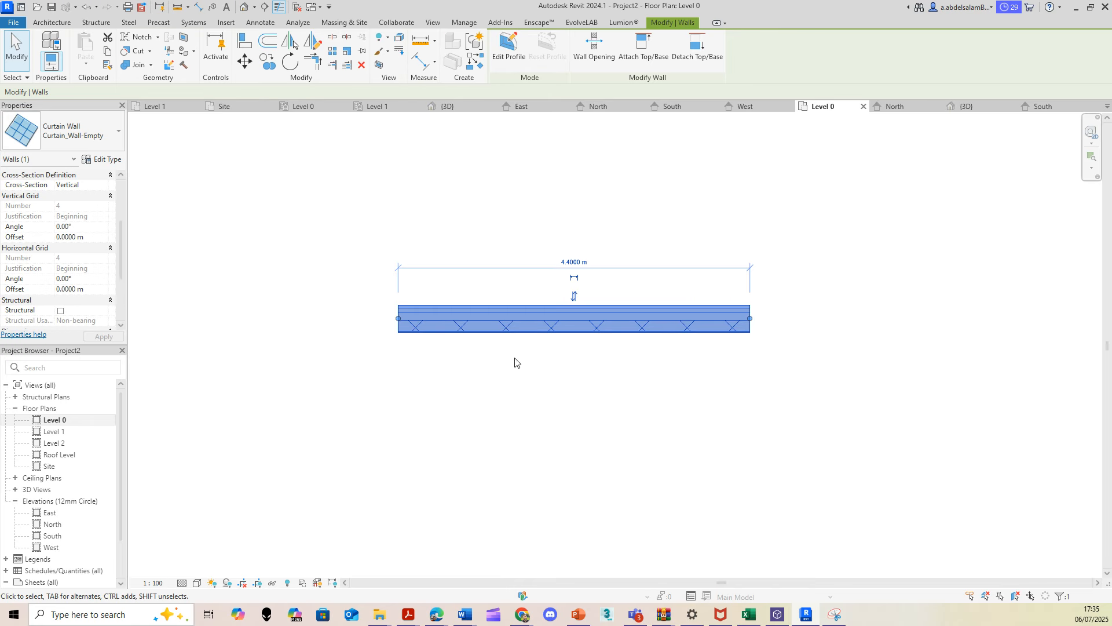
click(562, 423)
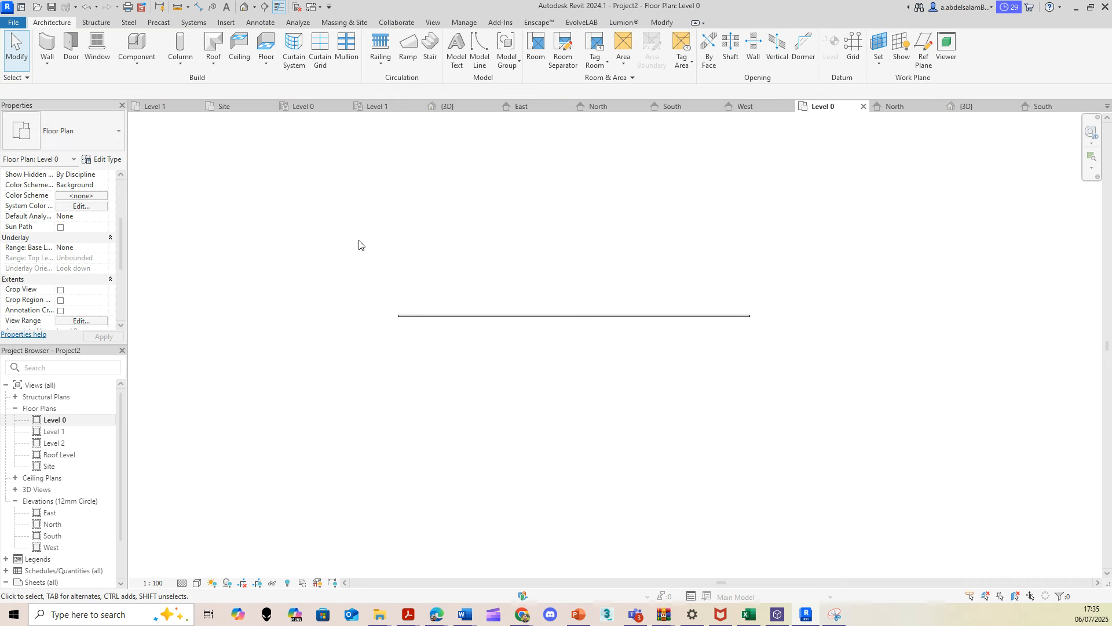
Reselect the curtain wall in the Level 0 plan and change its type to Curtain_Wall-Exterior_Glazing.
click(101, 146)
click(472, 327)
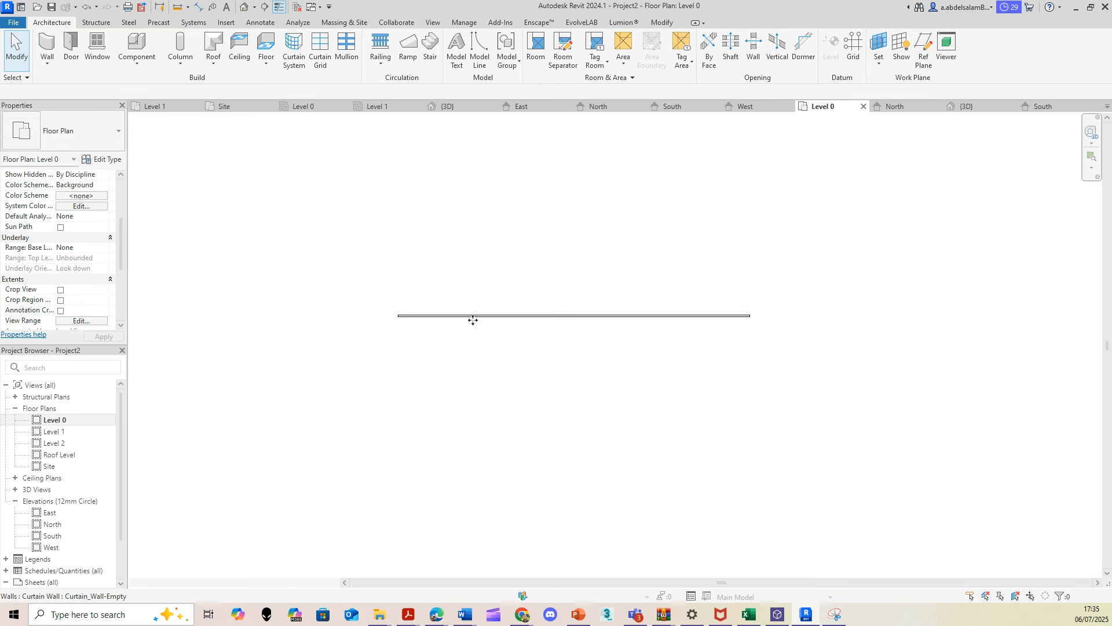
click(473, 317)
click(462, 318)
click(99, 140)
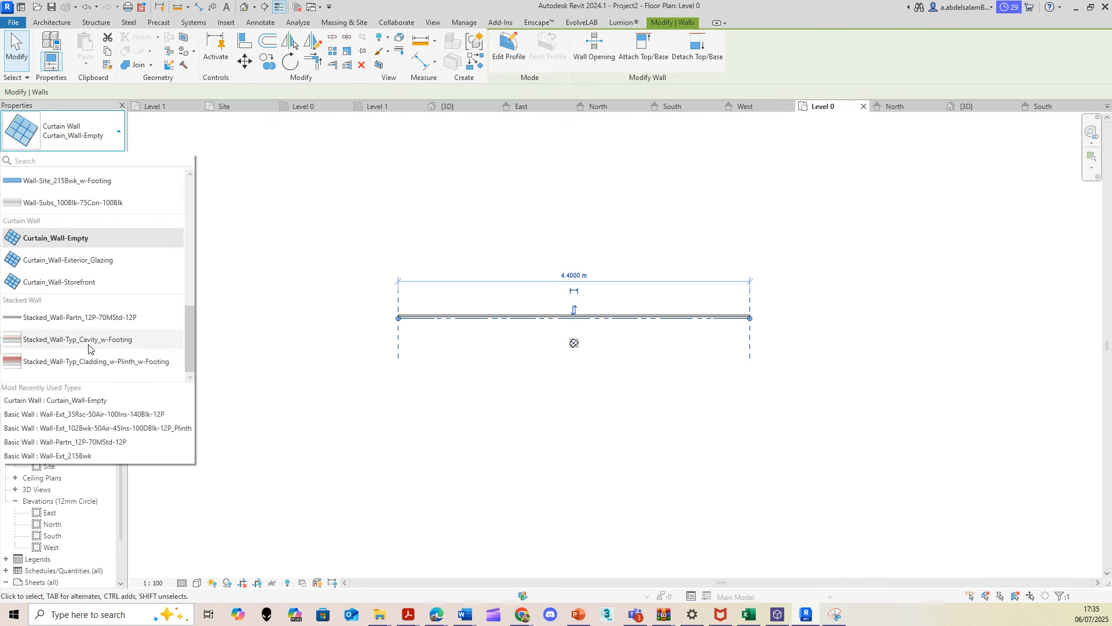
click(81, 260)
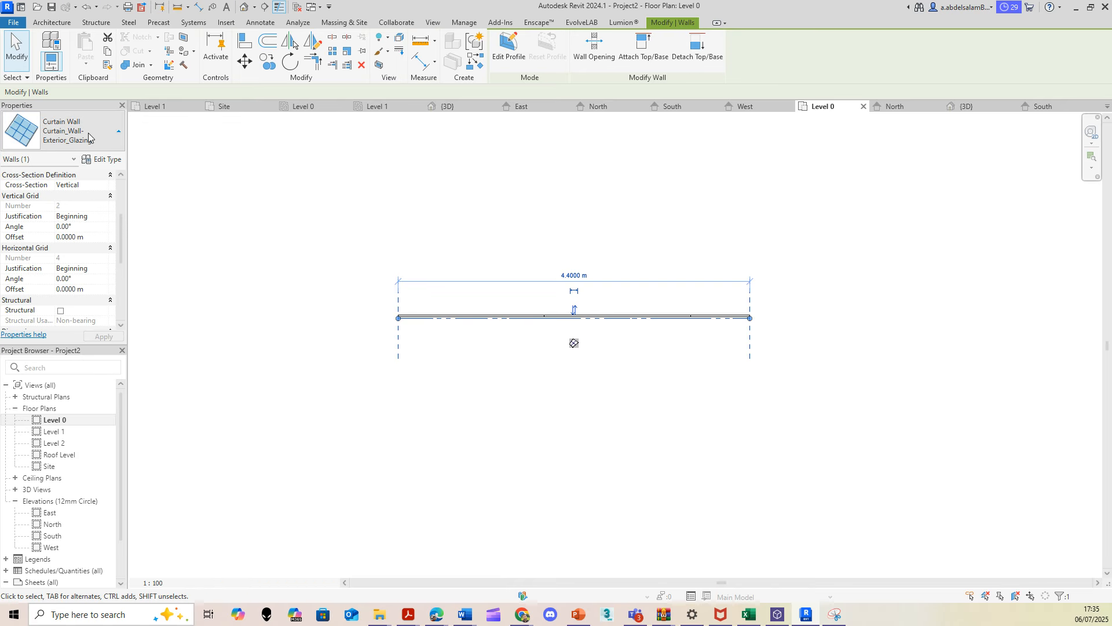
Change the glazed curtain wall's type to Curtain_Wall-Storefront and deselect it.
click(88, 134)
click(75, 259)
click(561, 397)
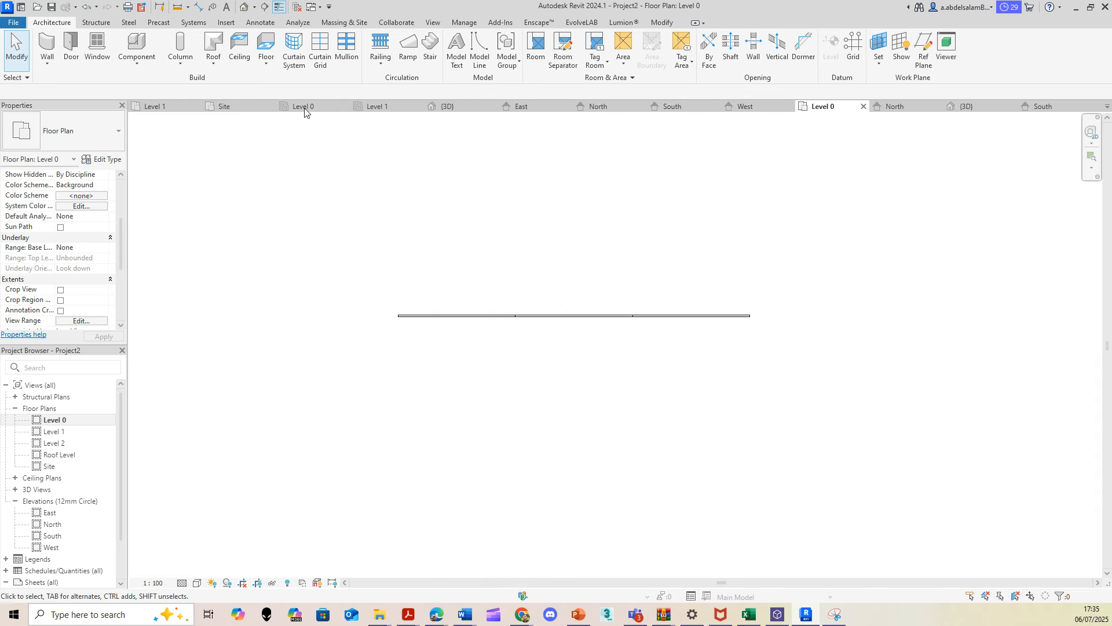
Open the default 3D view and examine the curtain wall's panels and grid lines up close.
click(245, 7)
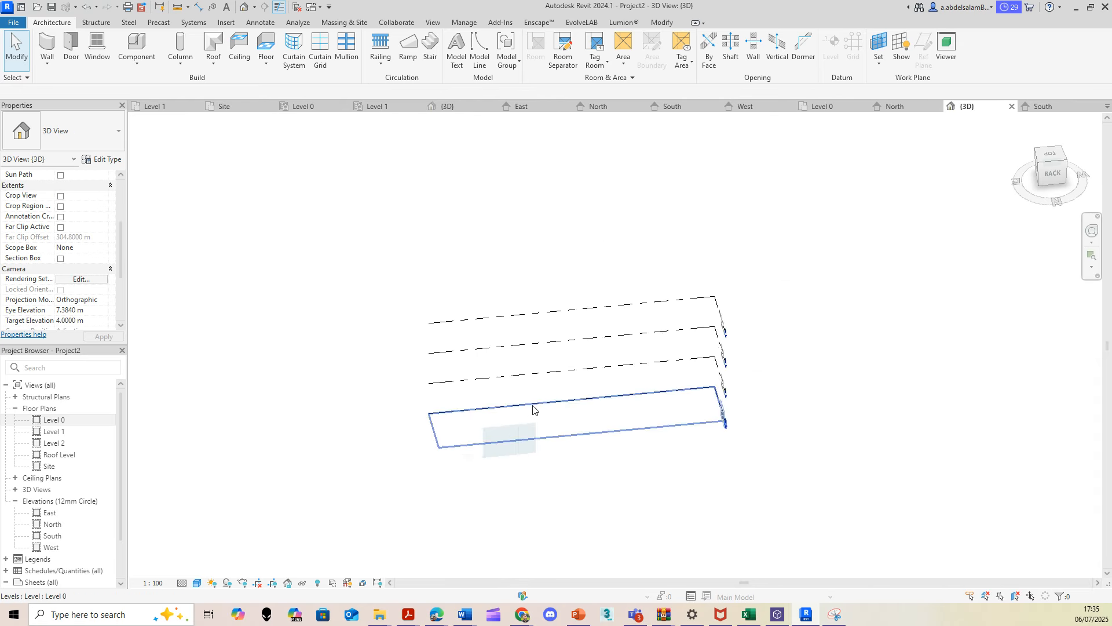
scroll(508, 457, up, 7)
middle_drag(599, 489, 804, 427)
scroll(706, 390, up, 5)
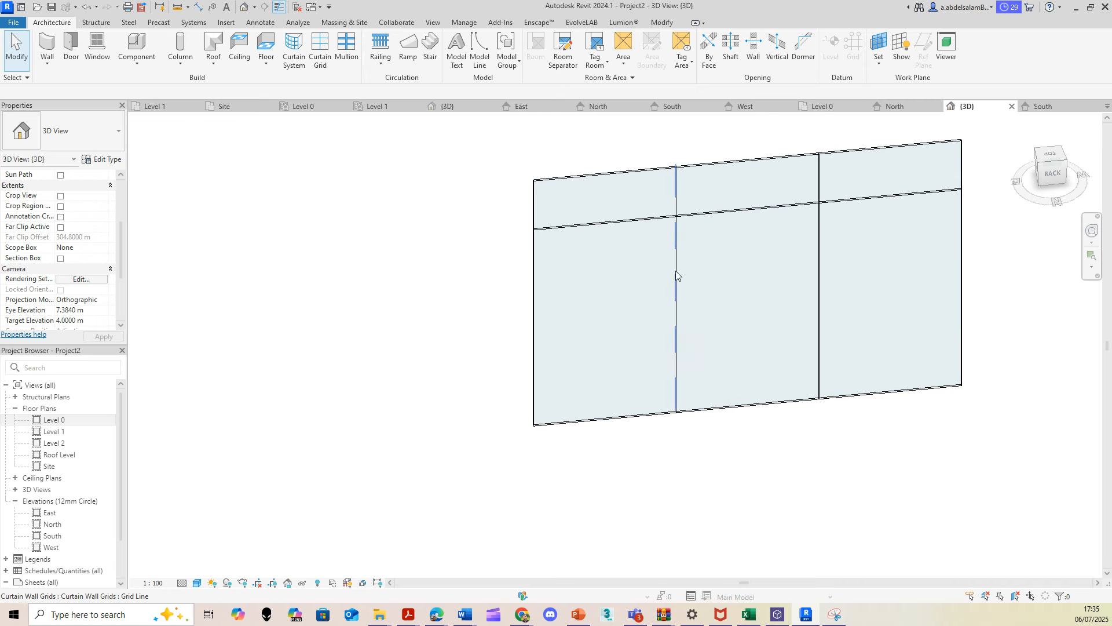
scroll(675, 270, down, 4)
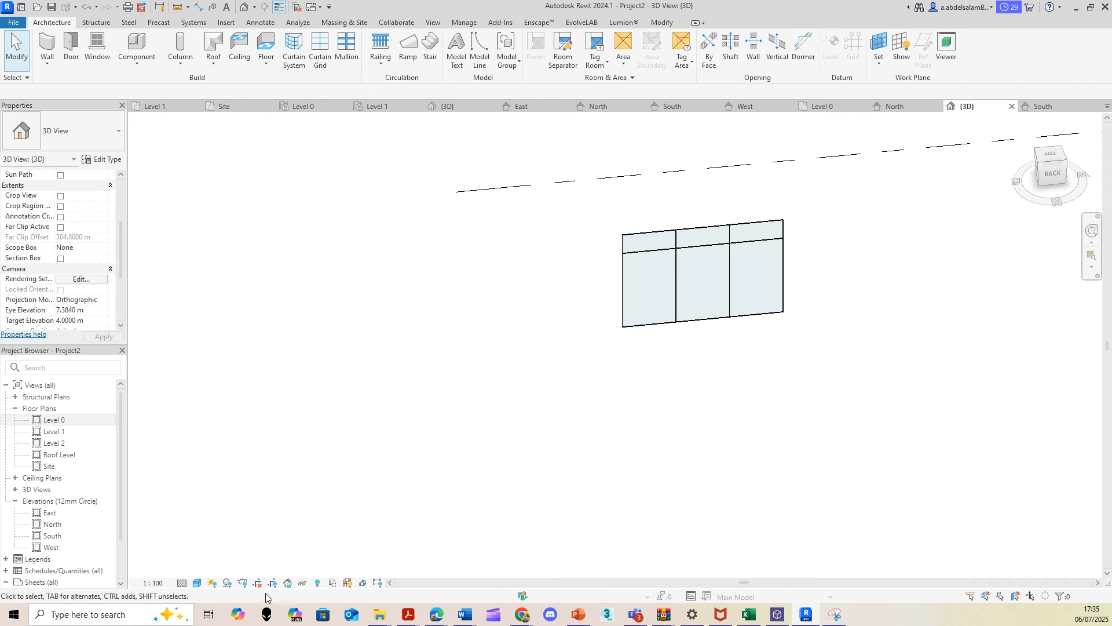
Set the 3D view's detail level to Fine and its visual style to Realistic.
click(182, 583)
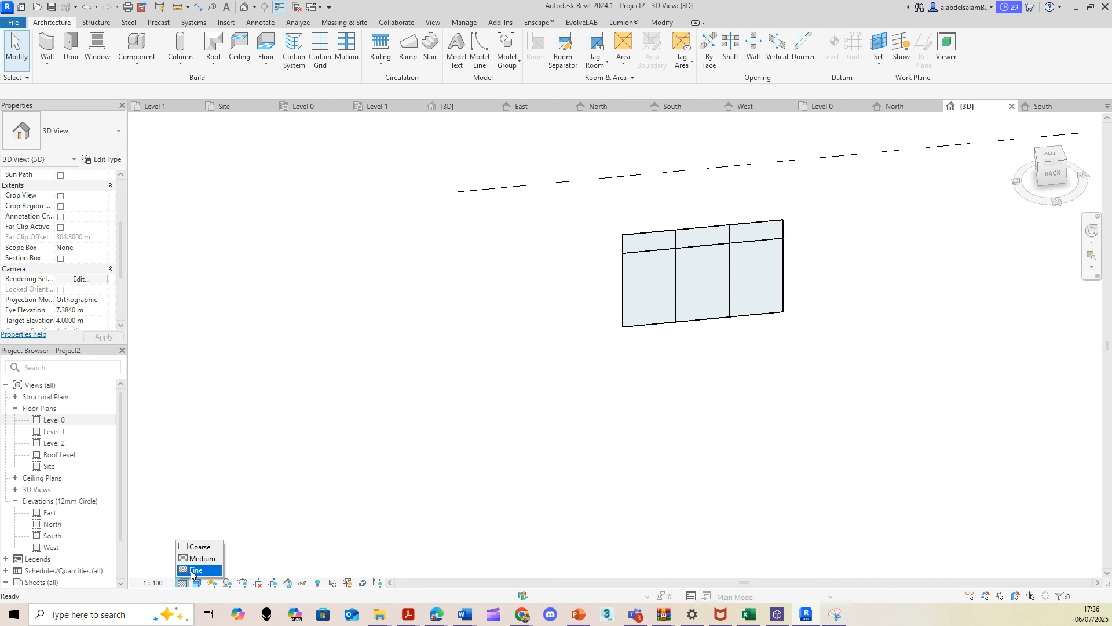
click(192, 571)
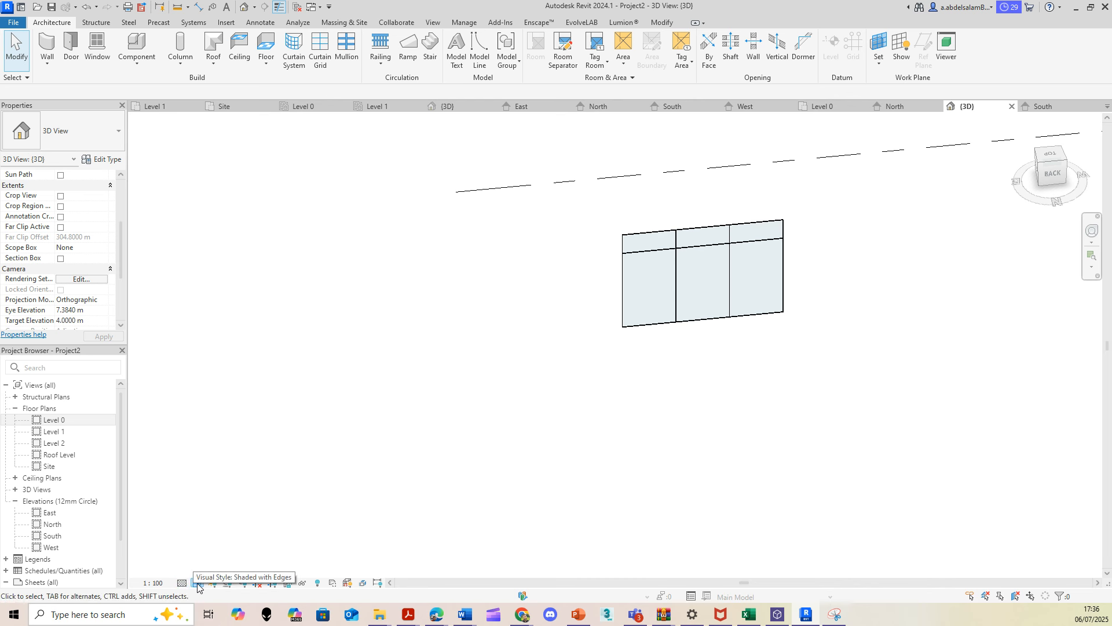
click(198, 582)
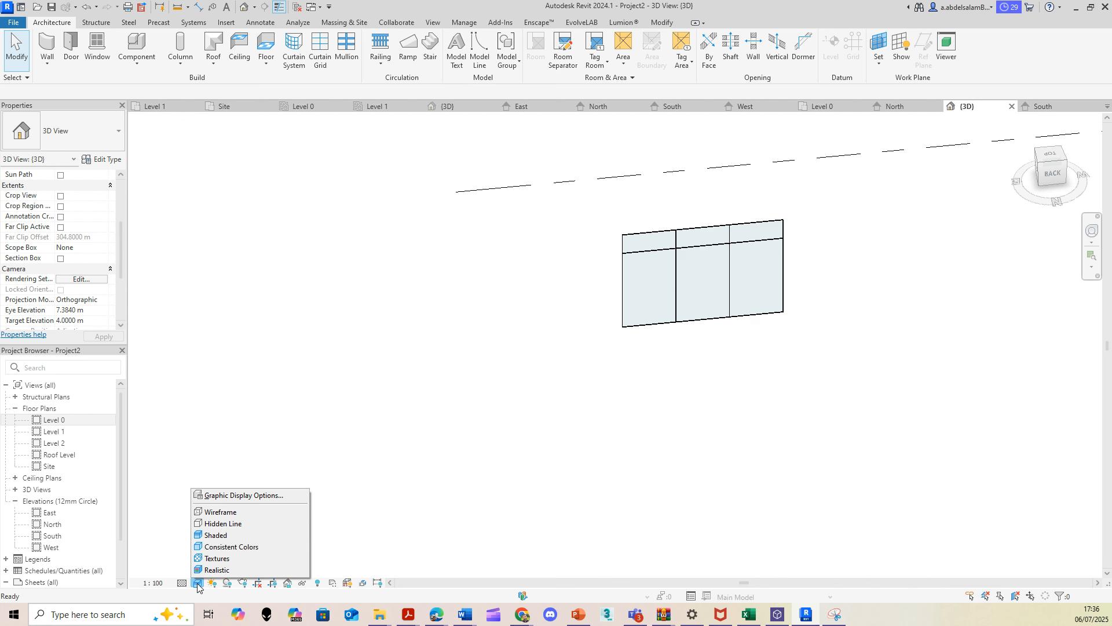
click(234, 571)
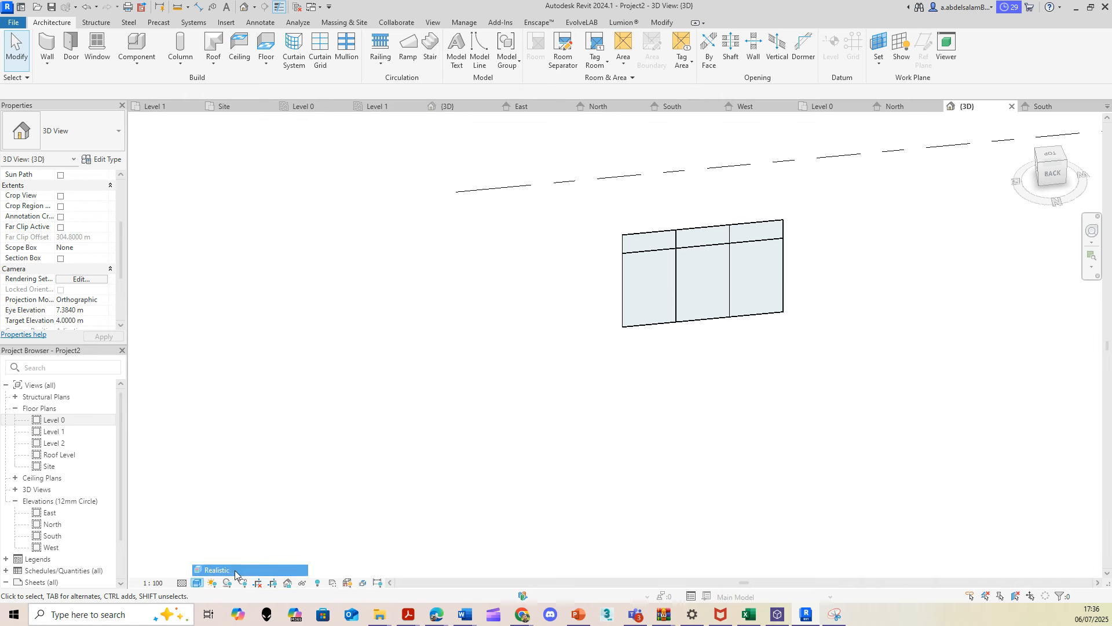
Set the 3D view's visual style to Hidden Line to inspect the curtain wall's edges.
click(197, 582)
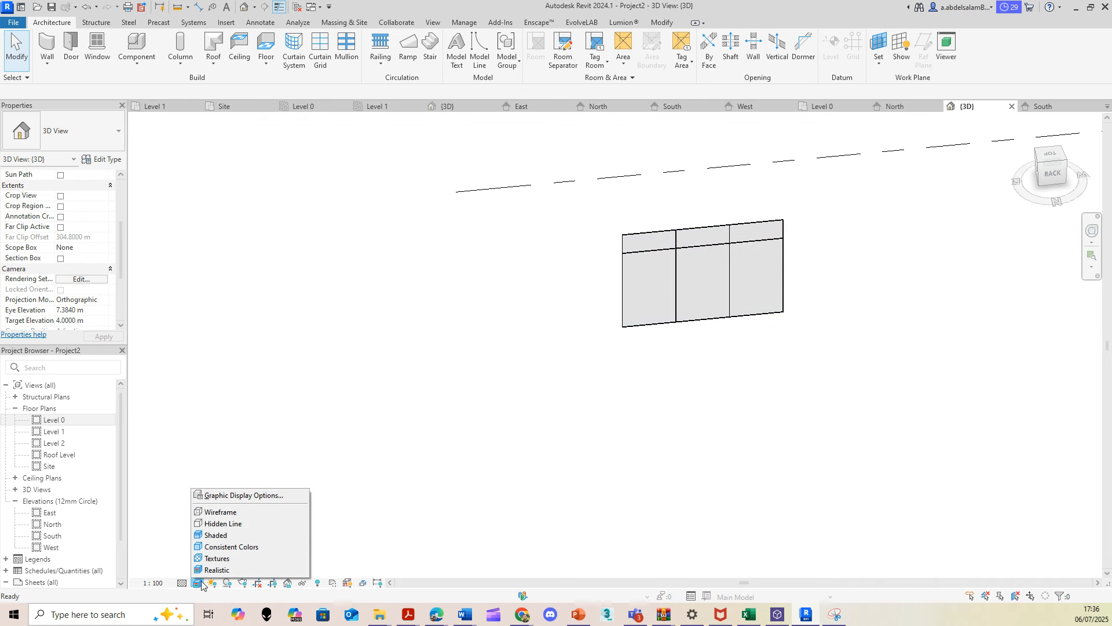
click(229, 523)
scroll(632, 316, up, 3)
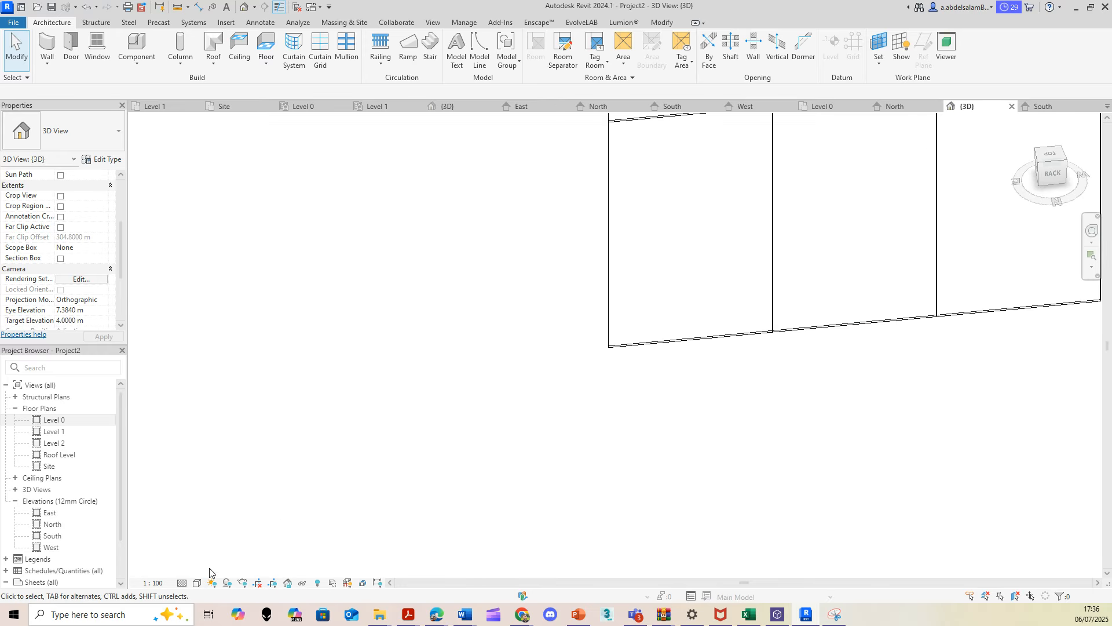
Try the Realistic visual style in the 3D view again, and return the view to a shaded display.
click(198, 582)
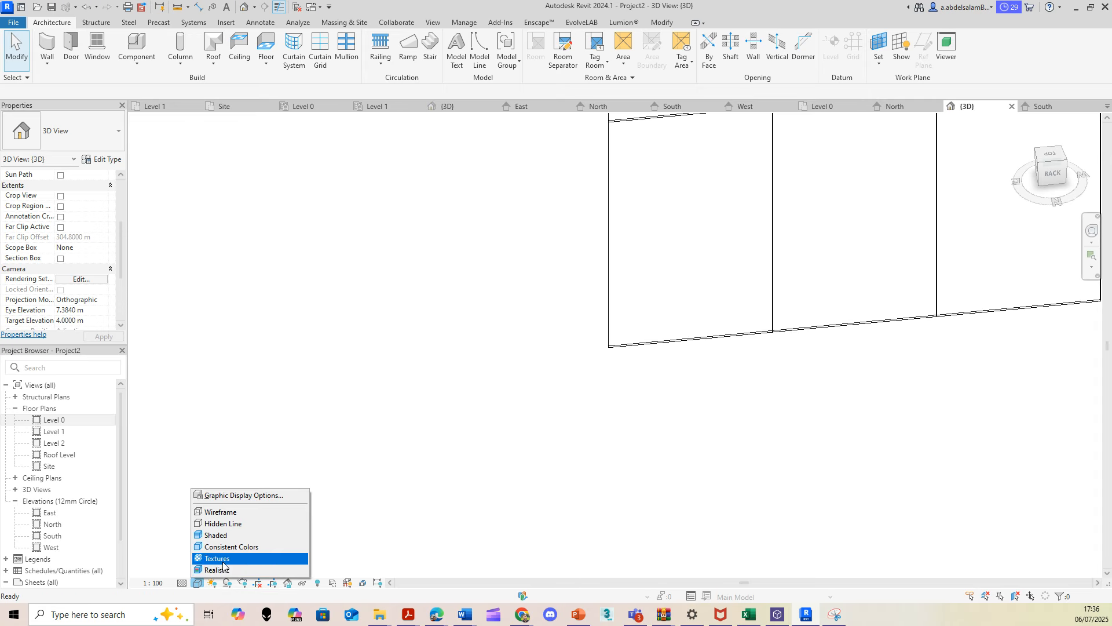
click(222, 569)
click(196, 584)
click(223, 543)
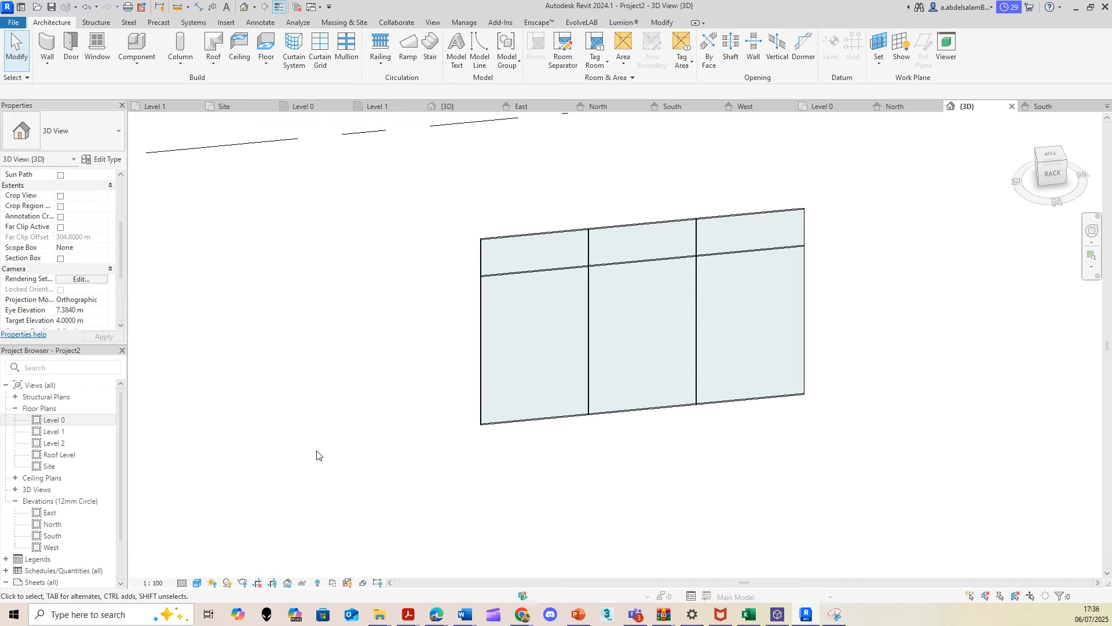
scroll(377, 432, down, 5)
middle_drag(244, 470, 365, 449)
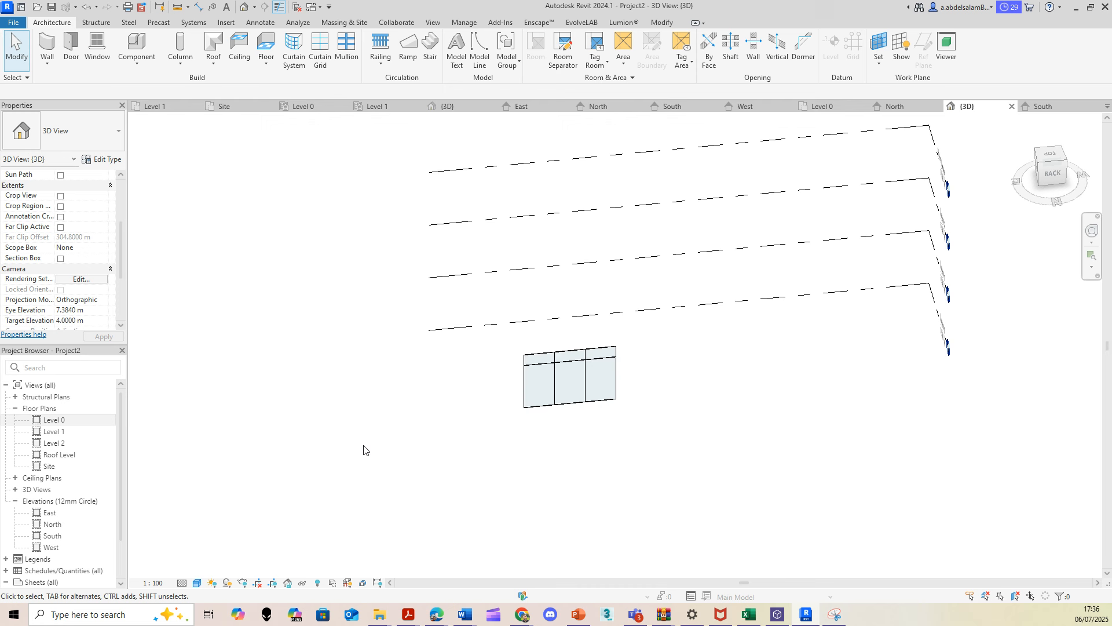
Open the Level 0 floor plan, select the whole curtain wall with its grids and delete it.
double_click(67, 421)
drag(438, 282, 718, 374)
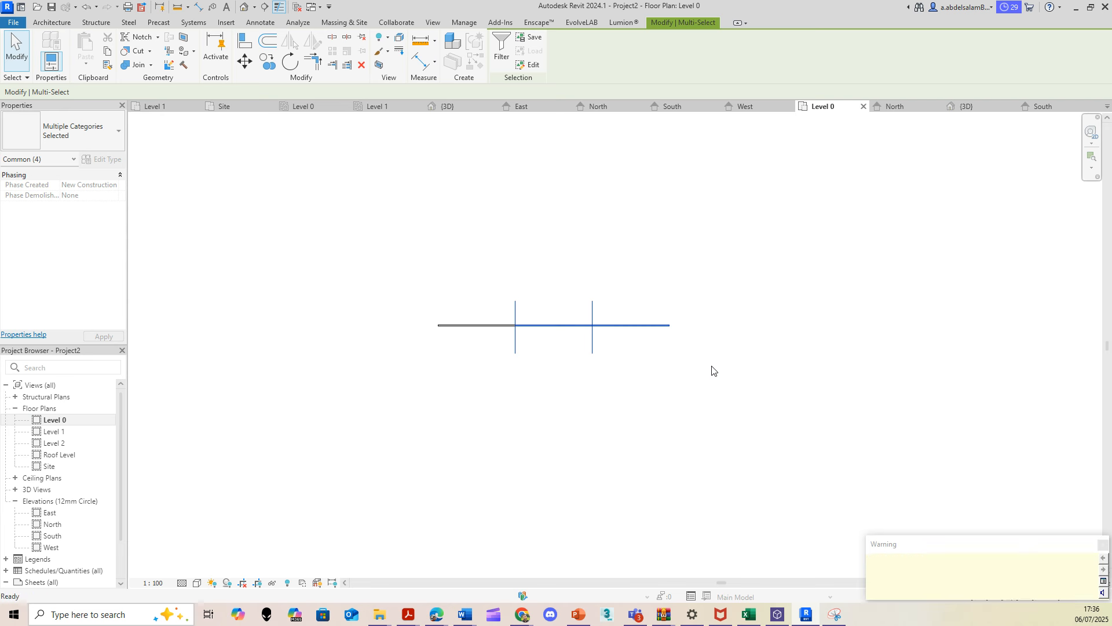
click(712, 370)
drag(706, 273, 412, 422)
key(Delete)
scroll(567, 425, down, 2)
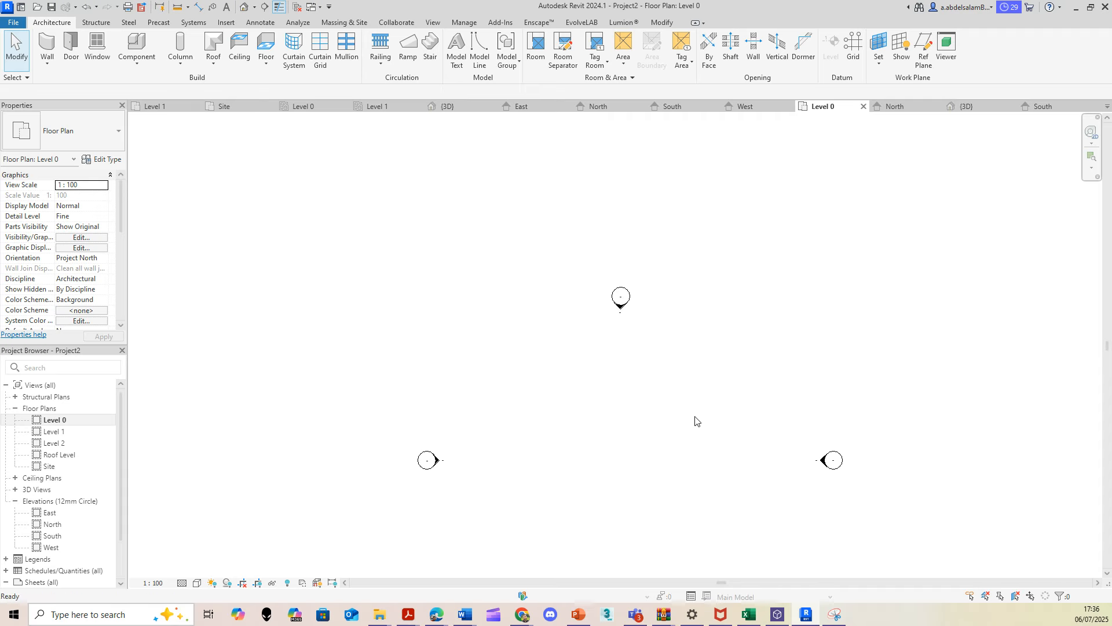
Start a new wall in the Level 0 plan using the basic wall type Wall-Ext_215Bwk.
key(w)
key(a)
middle_drag(641, 419, 642, 275)
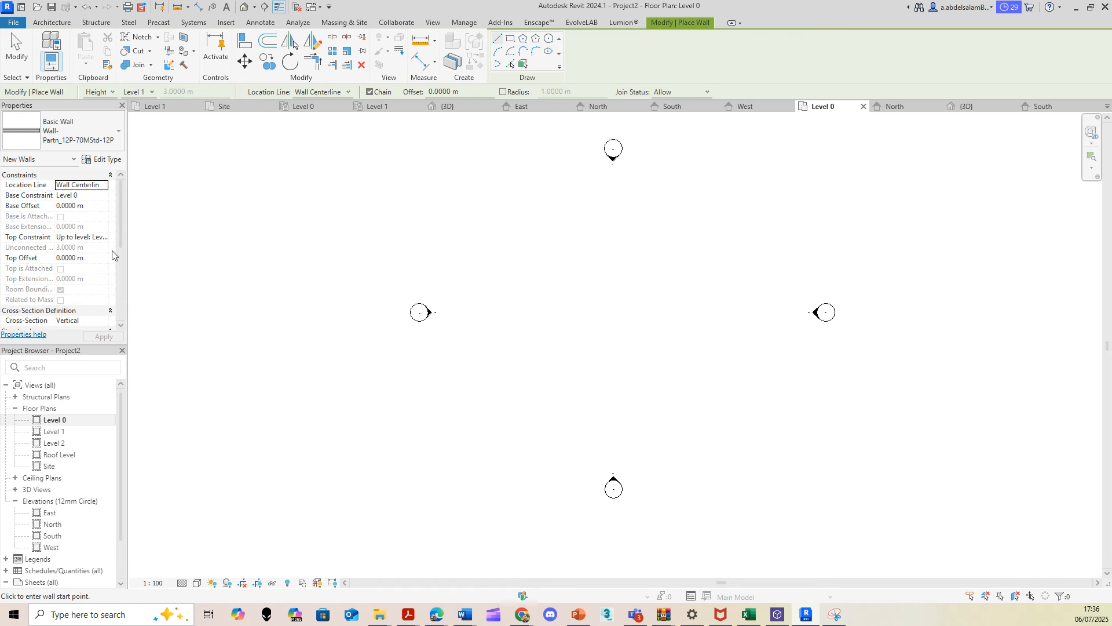
click(87, 134)
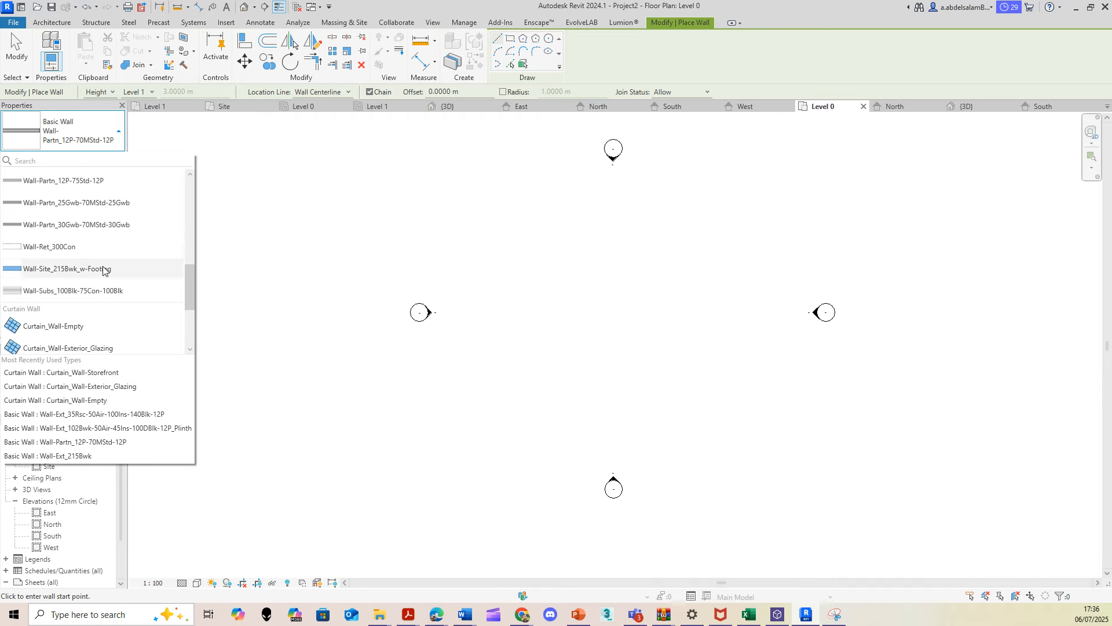
scroll(105, 268, up, 5)
scroll(97, 269, down, 5)
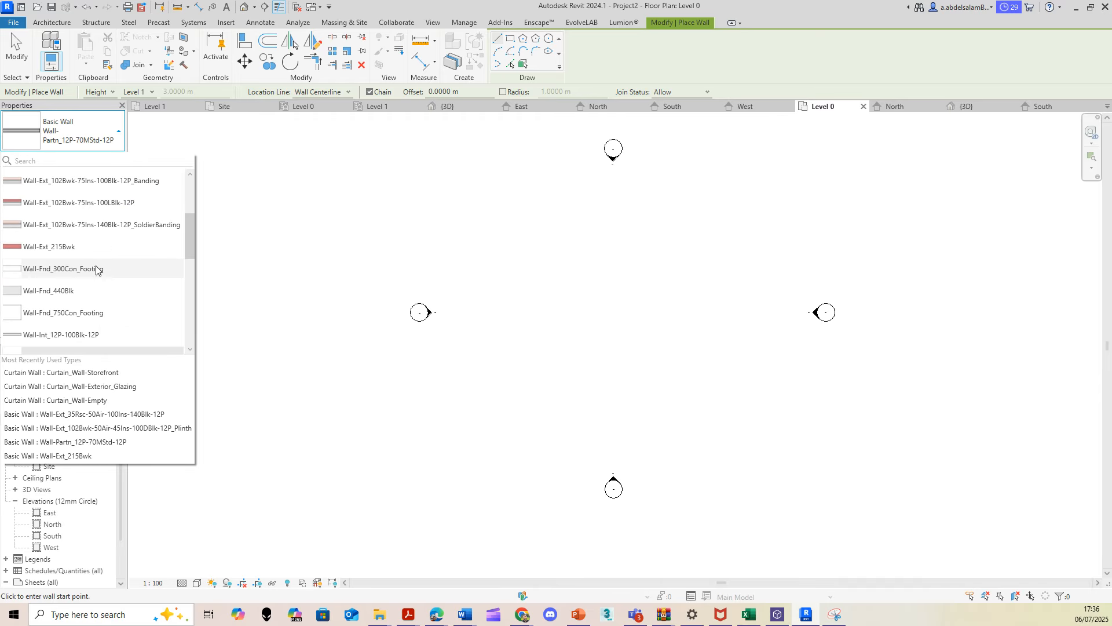
click(99, 250)
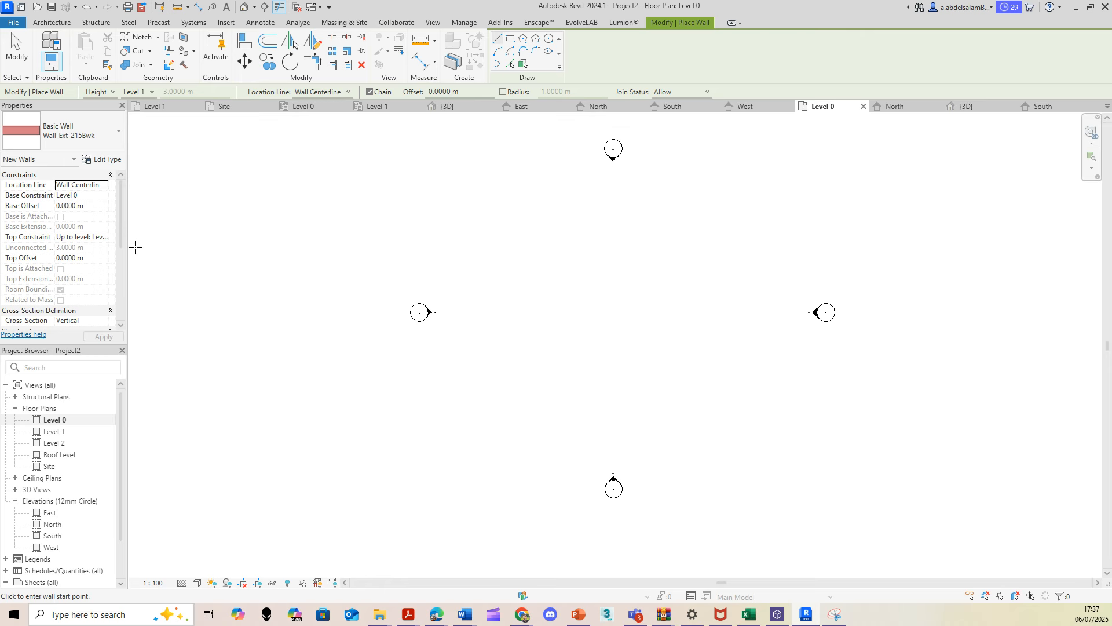
Open the type properties of Wall-Ext_215Bwk and duplicate the type as Wall Exterior 1.
click(105, 161)
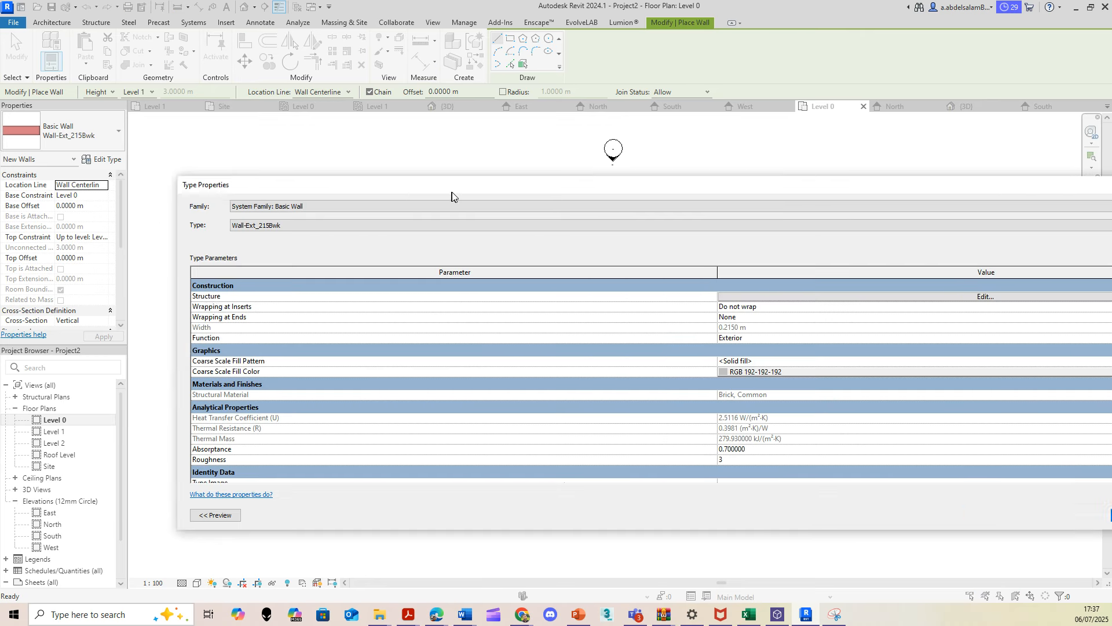
drag(450, 194, 184, 159)
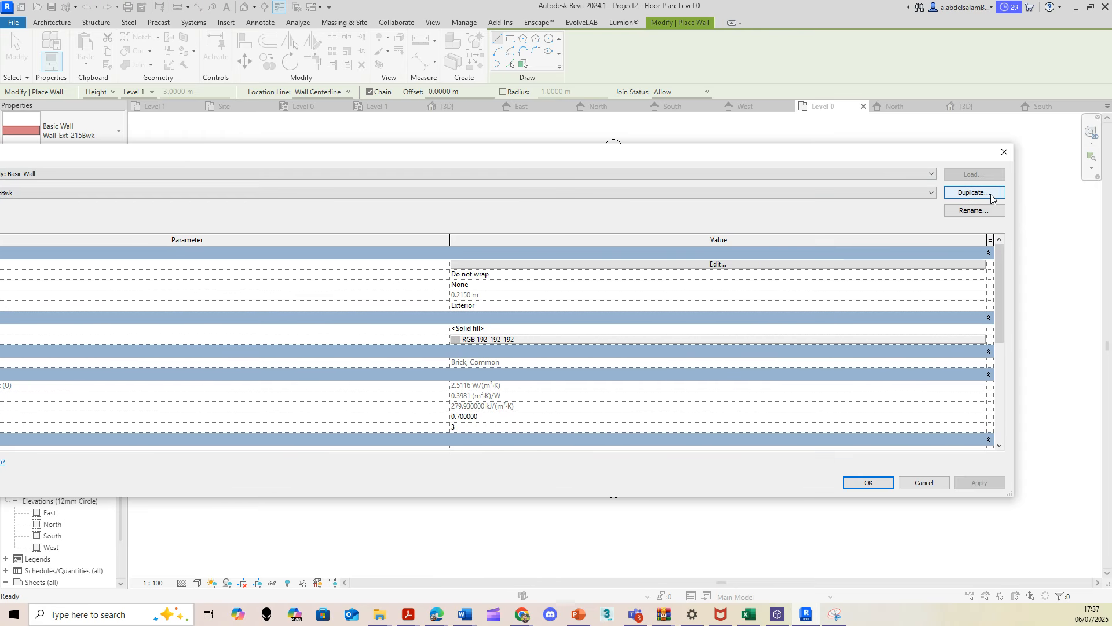
drag(698, 156, 795, 156)
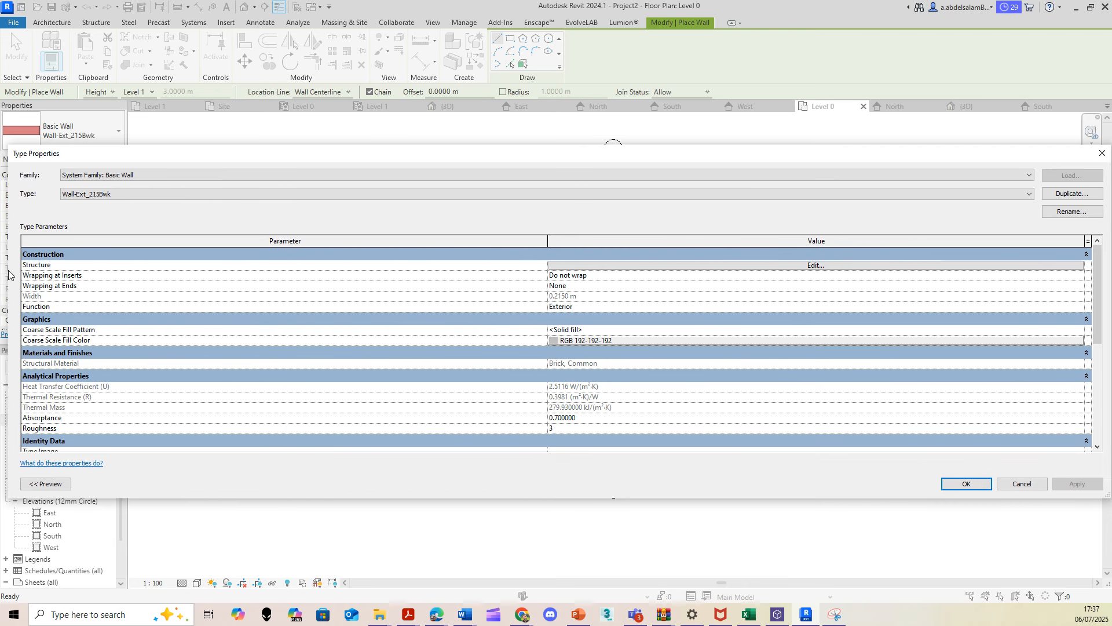
drag(8, 271, 480, 272)
drag(846, 164, 553, 163)
click(780, 192)
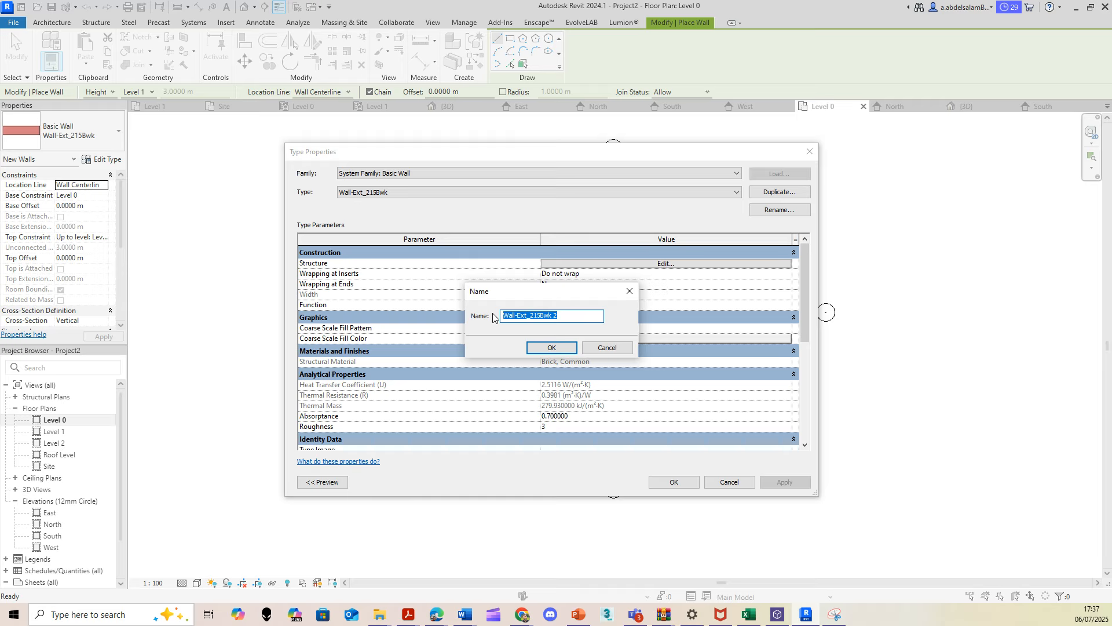
text(Wall Exterior 1)
click(553, 349)
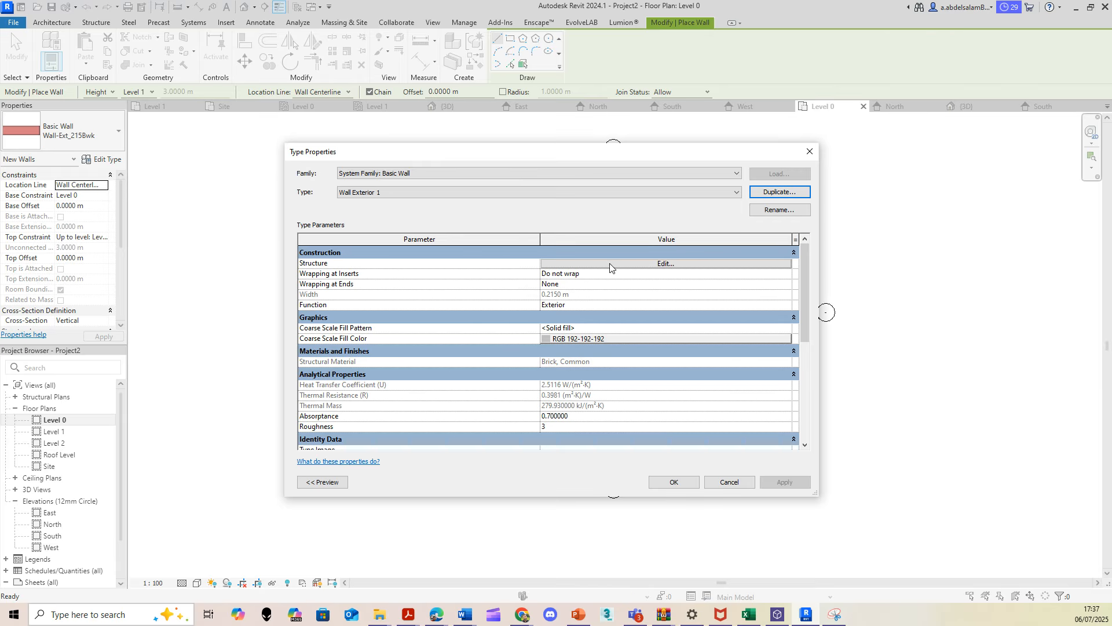
Show the preview for Wall Exterior 1, open its structure and set the brick structure layer's thickness to 0.2500 m.
click(326, 483)
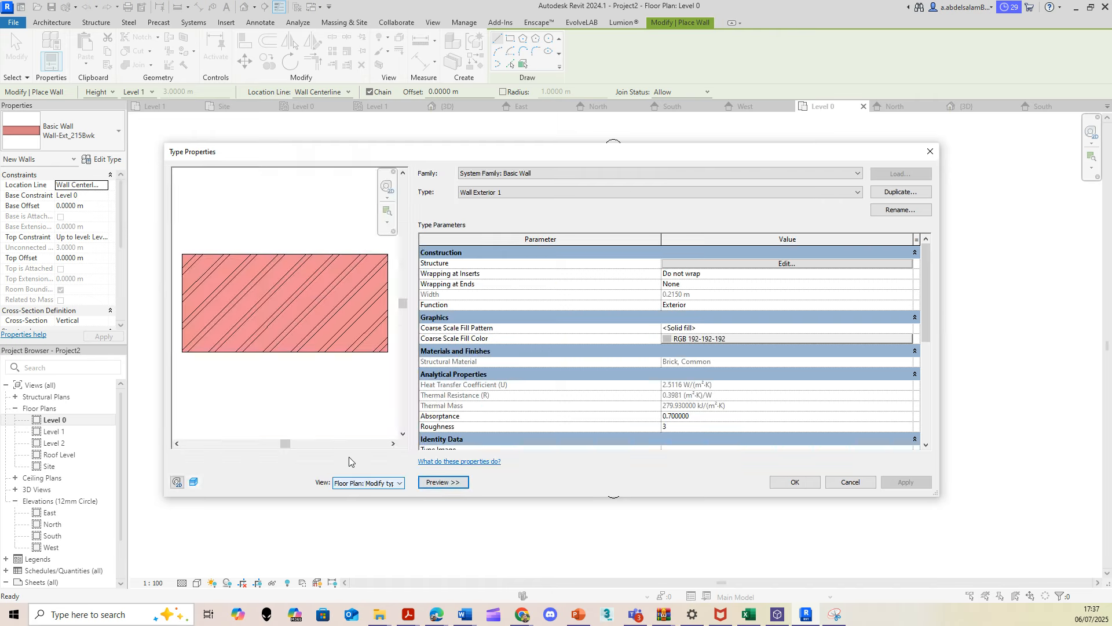
click(759, 265)
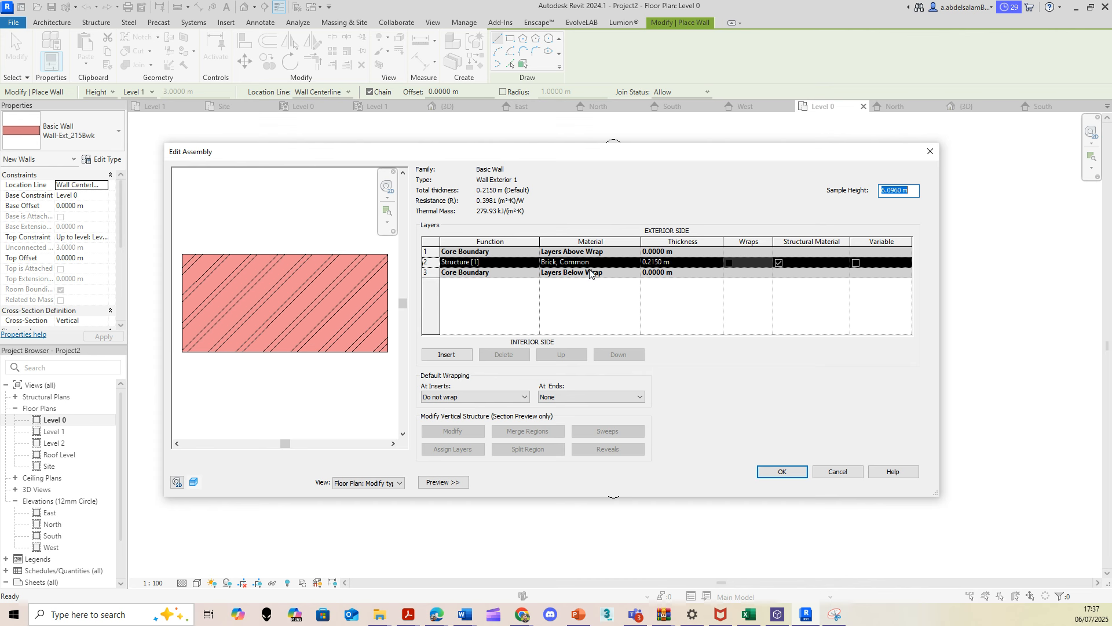
click(719, 263)
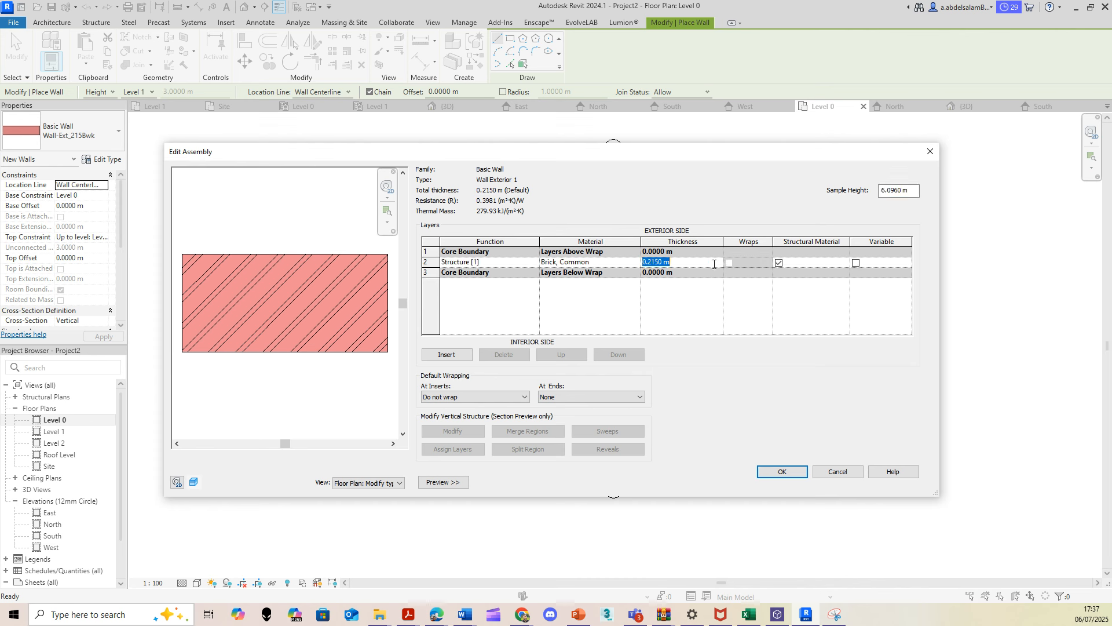
text(0.)
text(2500 m)
key(Tab)
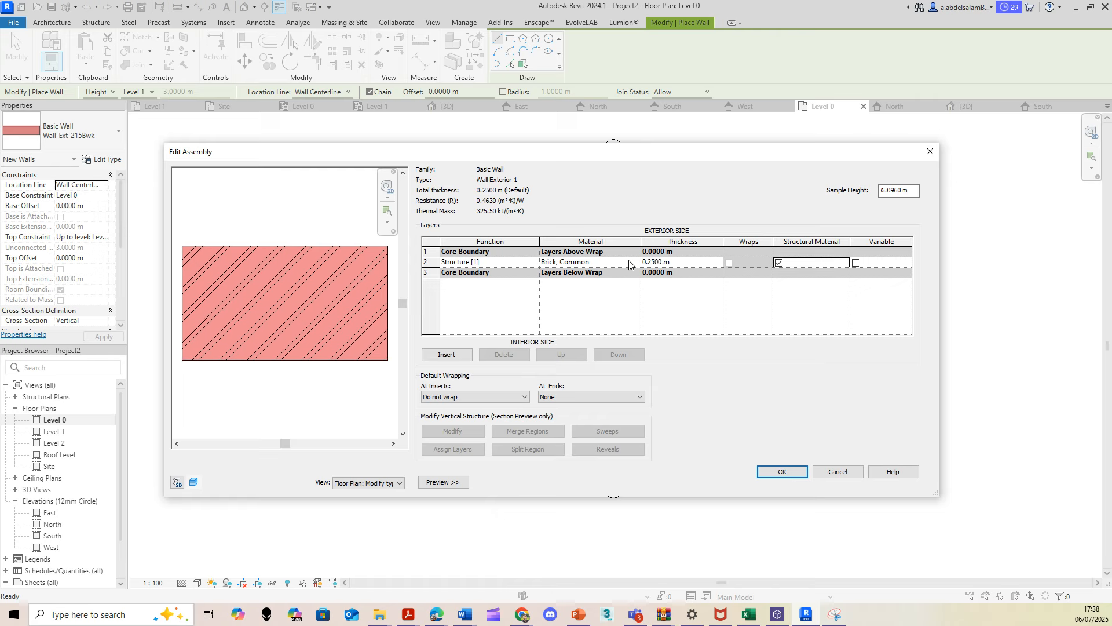
Browse the materials available for the structure layer and accept Brick, Common.
click(637, 264)
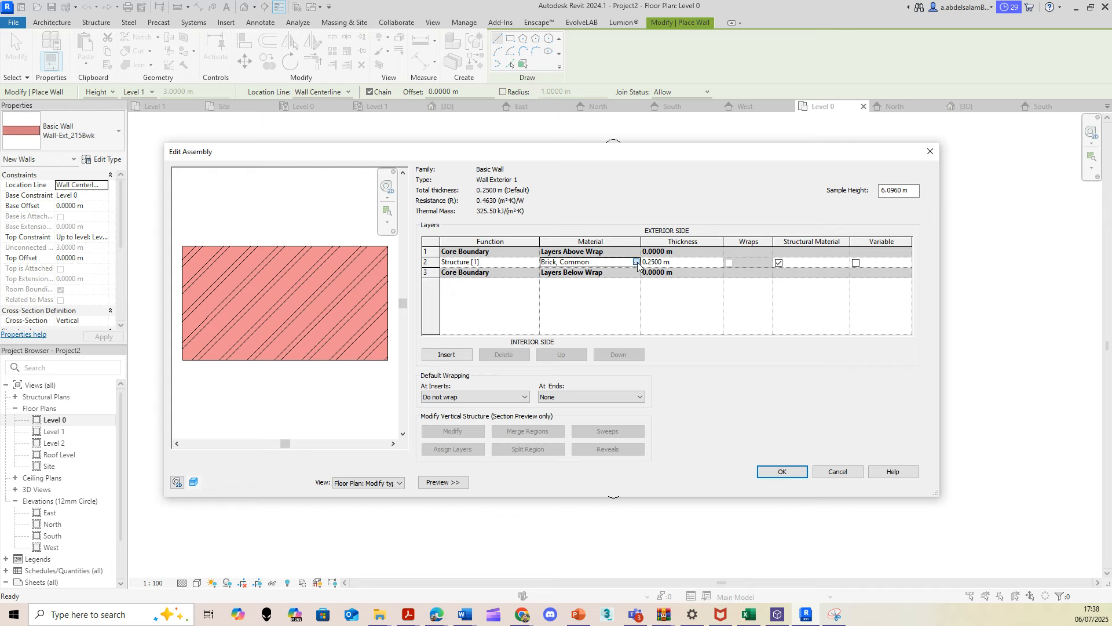
click(636, 262)
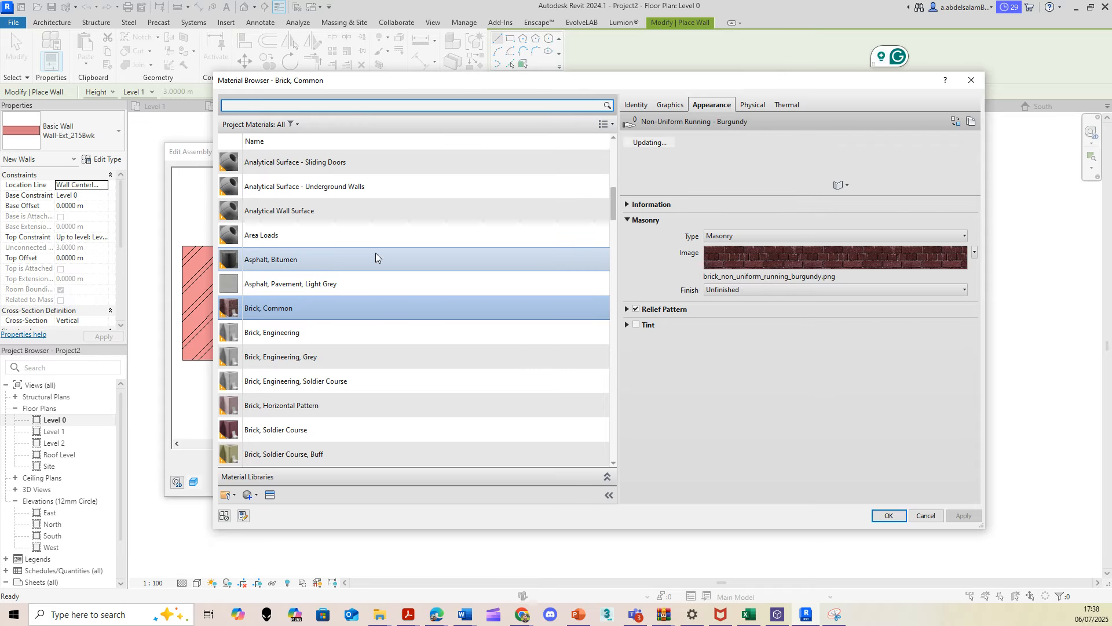
scroll(326, 269, down, 1)
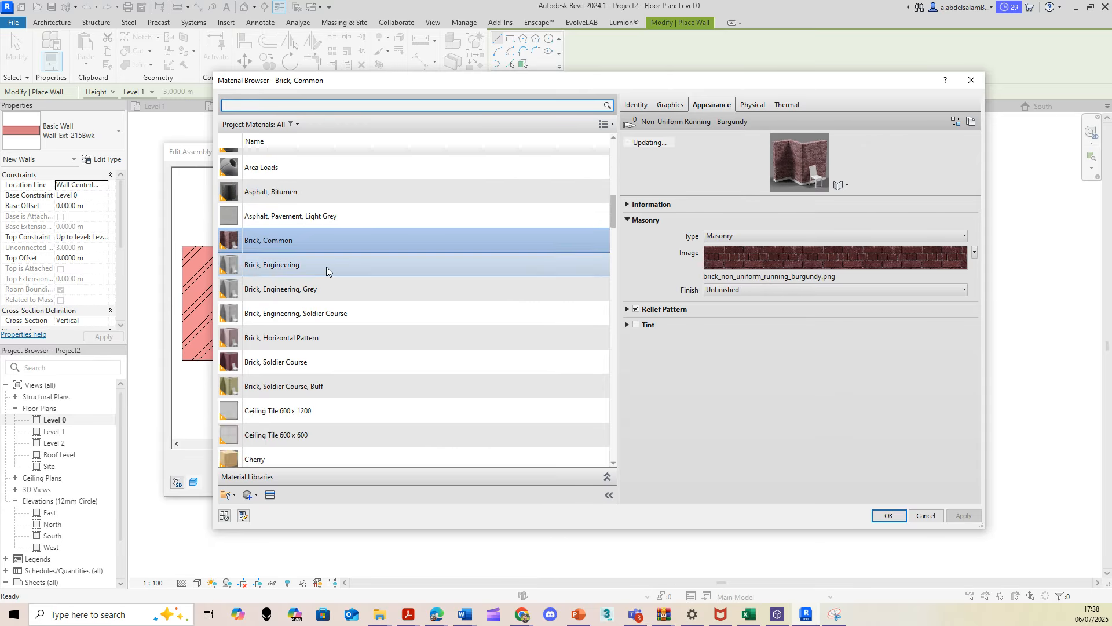
scroll(326, 268, up, 1)
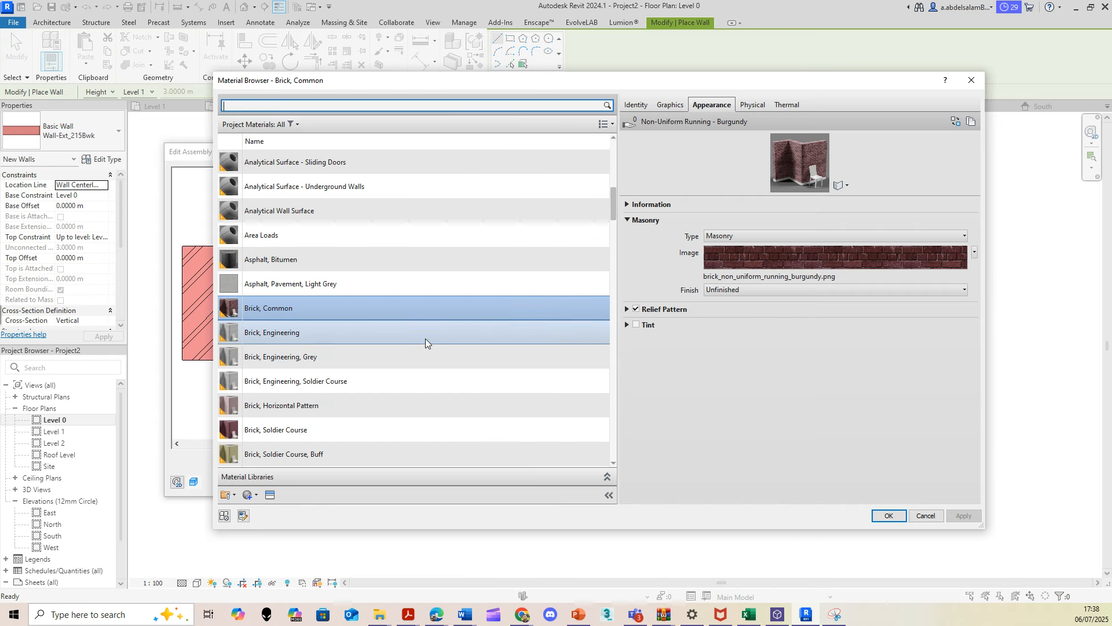
click(888, 515)
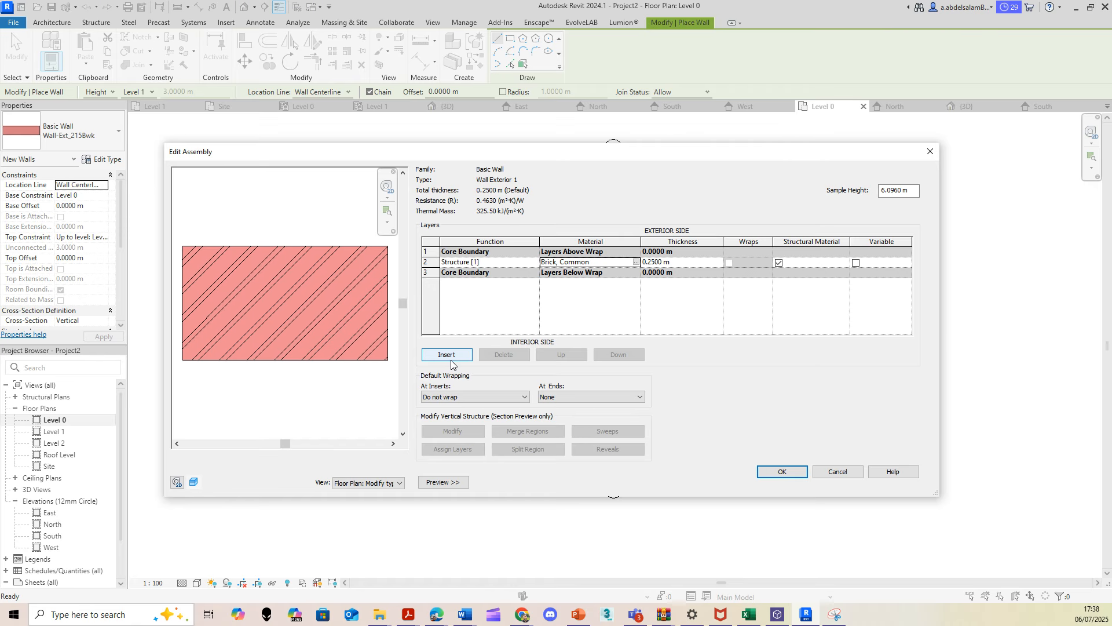
Insert a layer on the exterior side of the brick structure layer and set its function to Finish 1 [4].
click(436, 262)
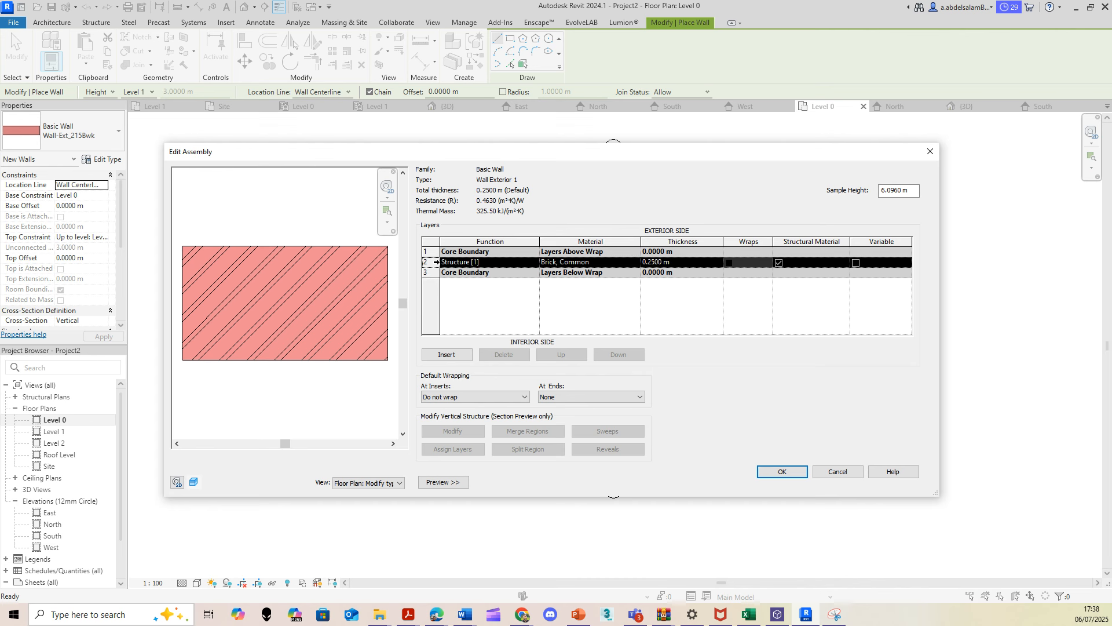
click(445, 356)
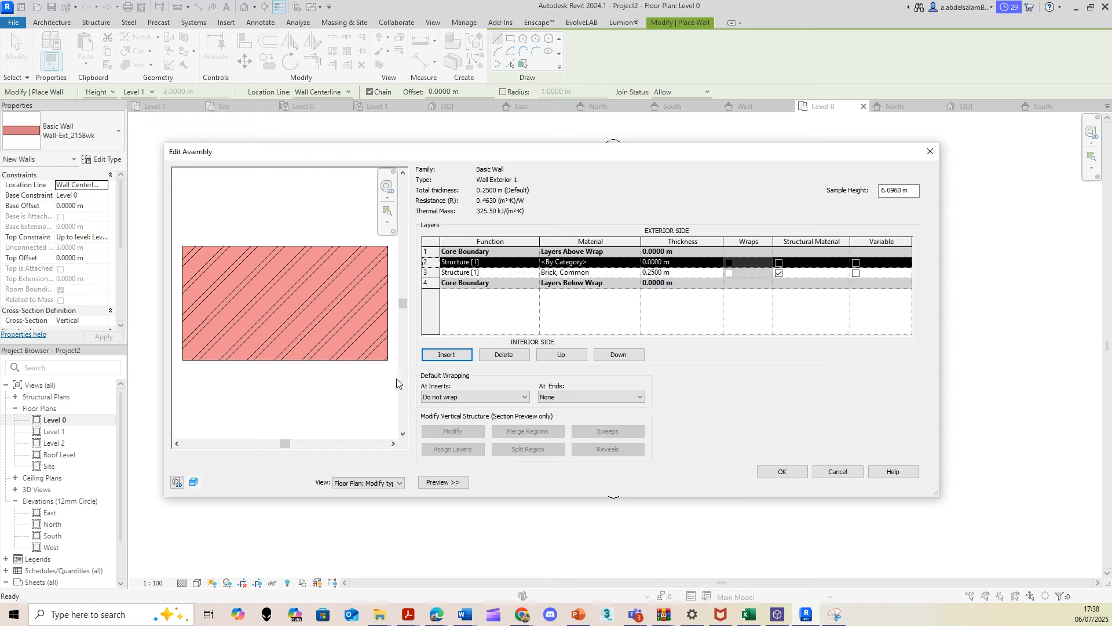
click(534, 263)
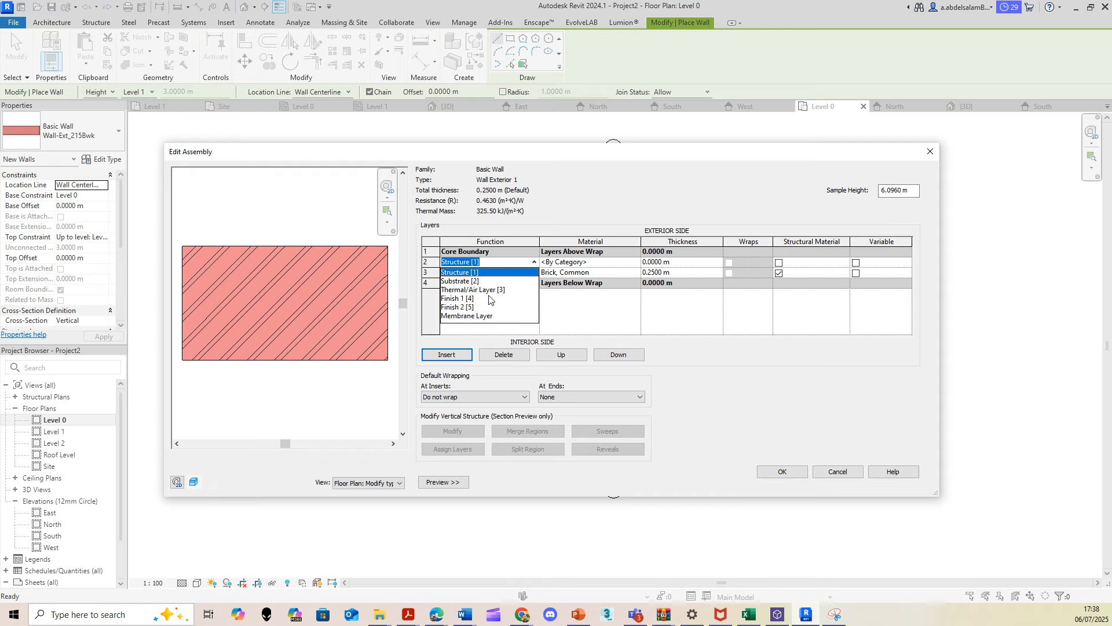
click(458, 298)
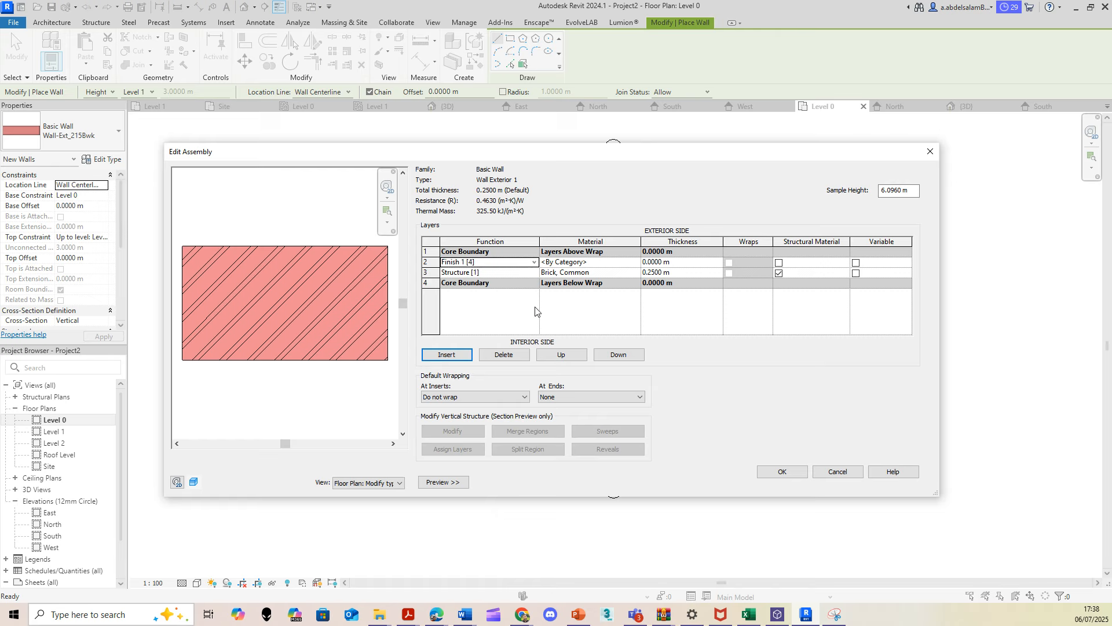
Search the materials for paint and assign Paint - White Lining to the Finish 1 [4] layer.
click(637, 262)
click(636, 263)
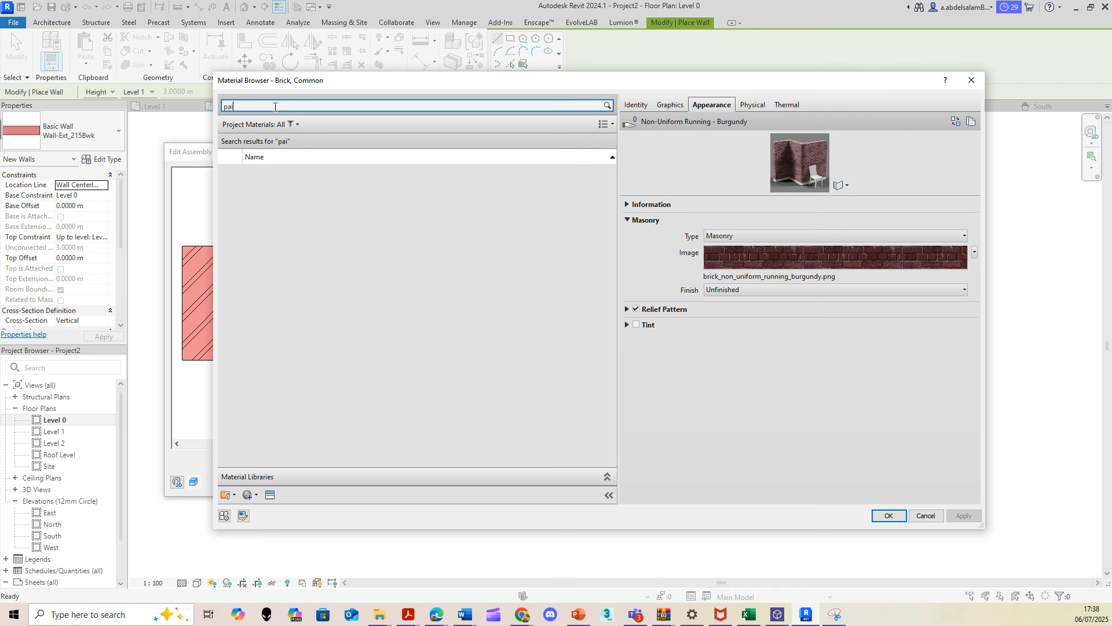
text(nt)
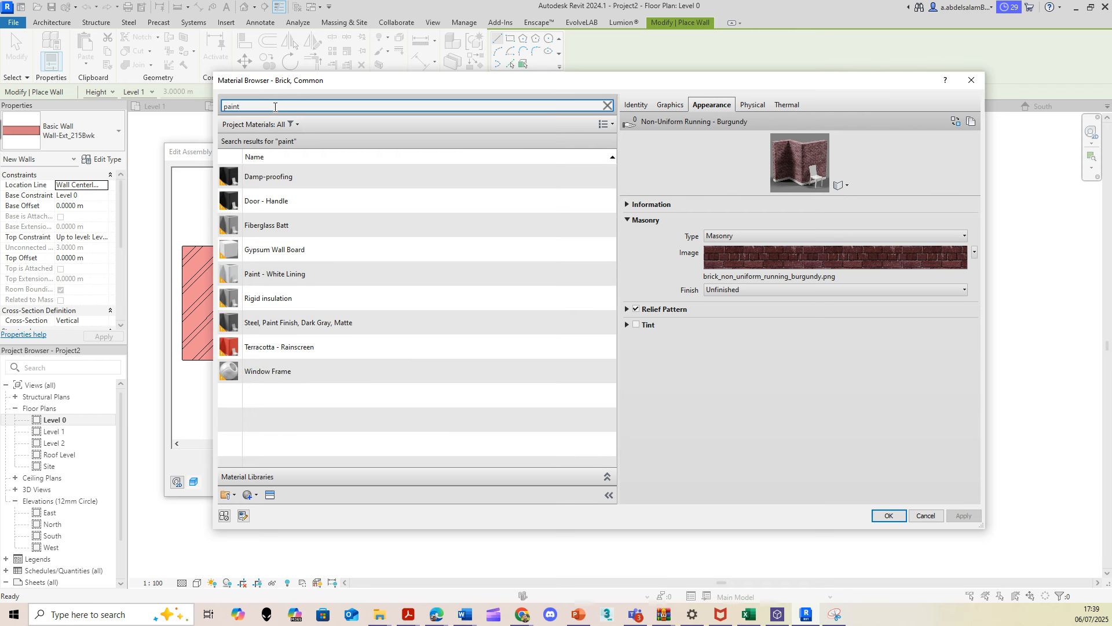
click(270, 280)
click(888, 515)
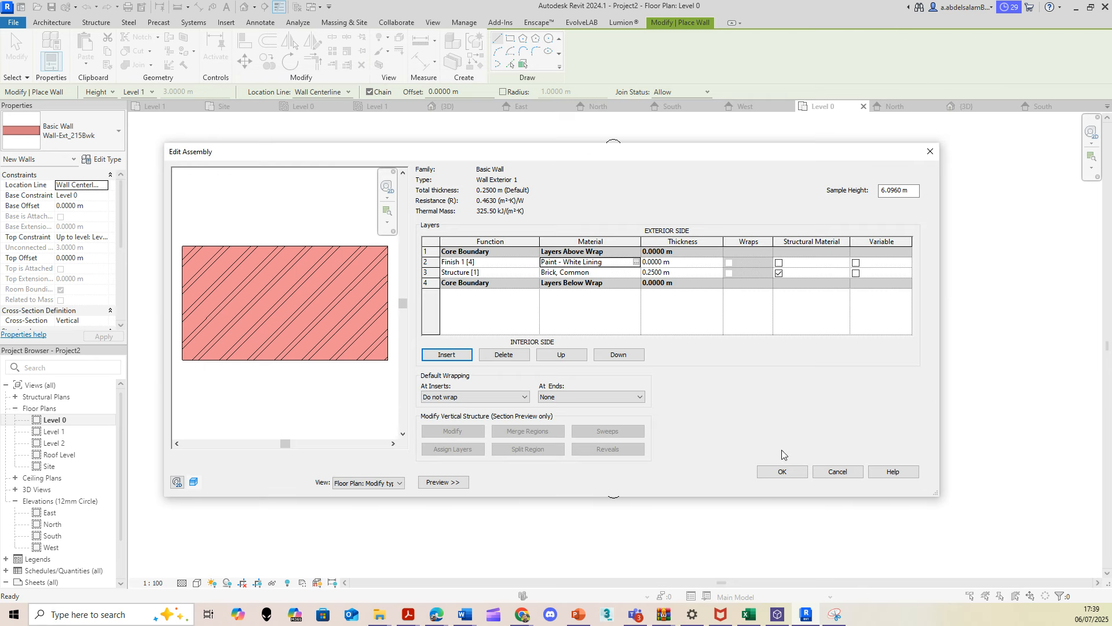
Set the Paint - White Lining layer's thickness to 2 cm and accept the wall assembly and type properties.
click(691, 264)
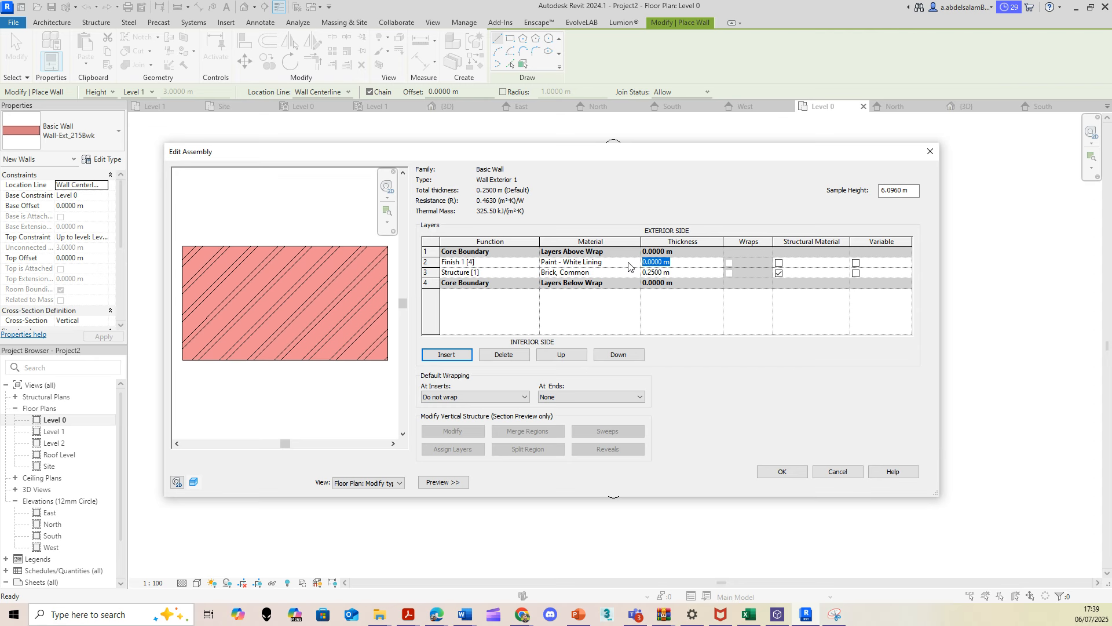
text(2cm)
key(Tab)
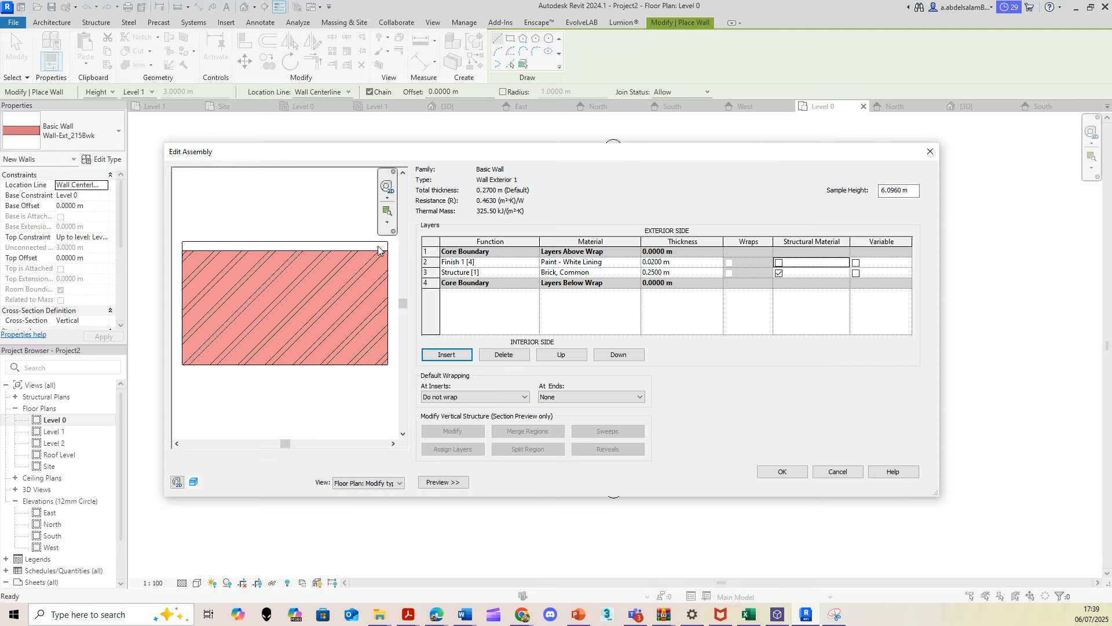
click(789, 474)
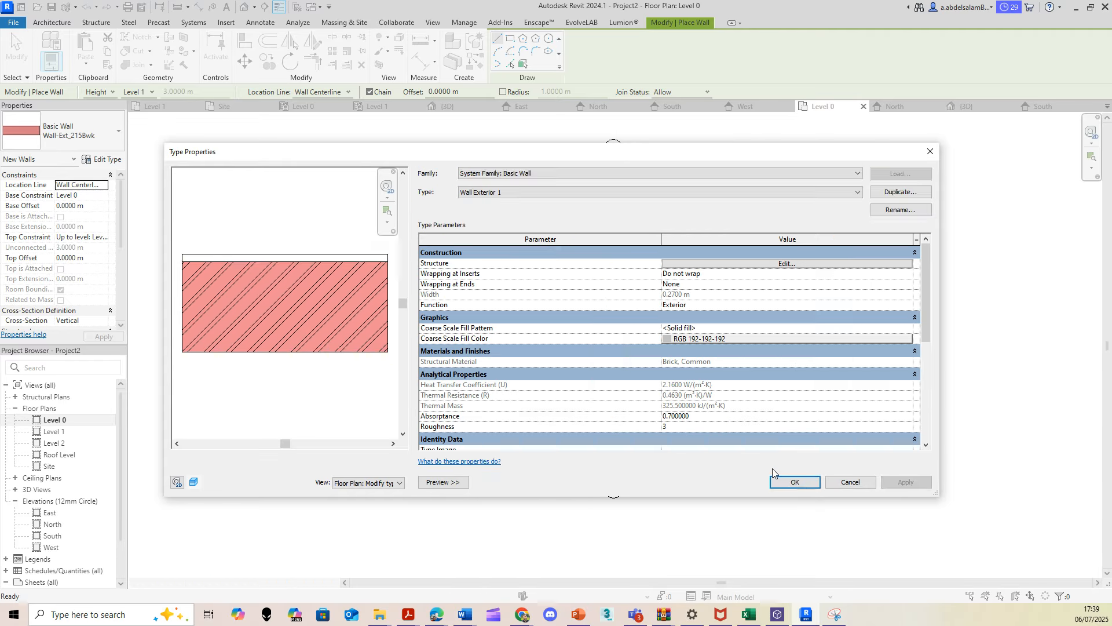
click(787, 480)
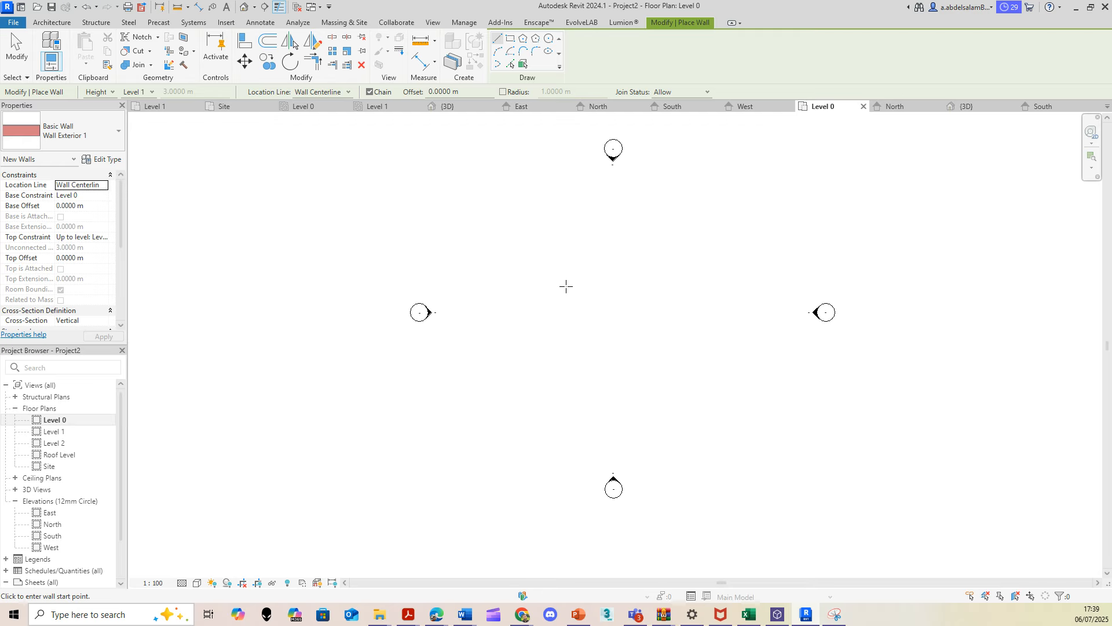
Draw a closed L-shaped outline of six Wall Exterior 1 walls between the elevation markers, with the upper wall about 8.4 m long.
click(548, 268)
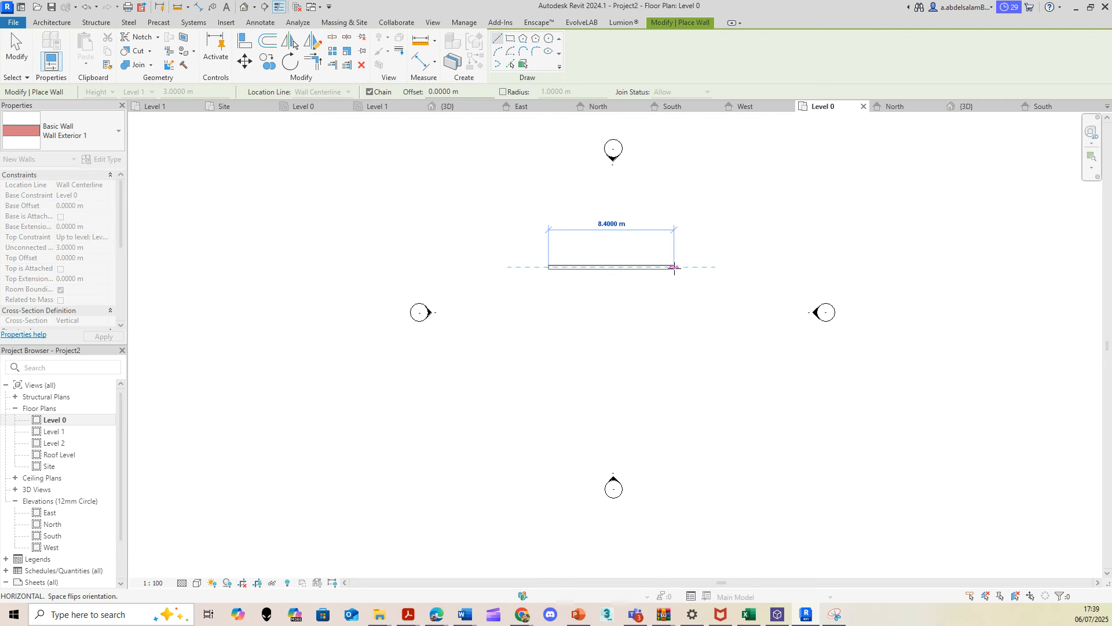
click(674, 267)
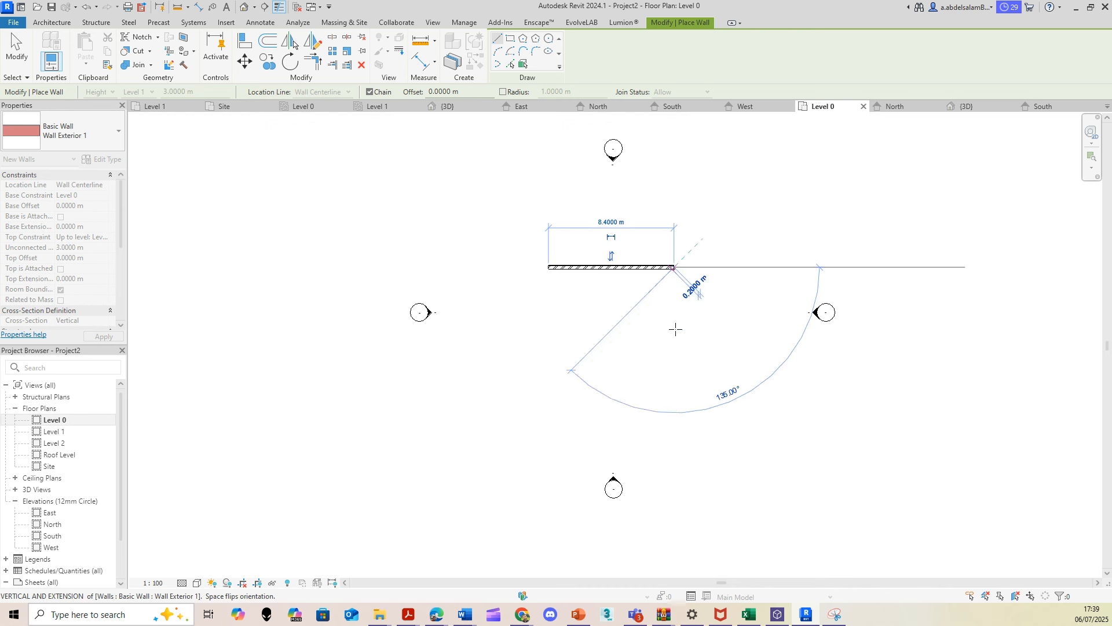
click(675, 358)
click(754, 357)
click(755, 462)
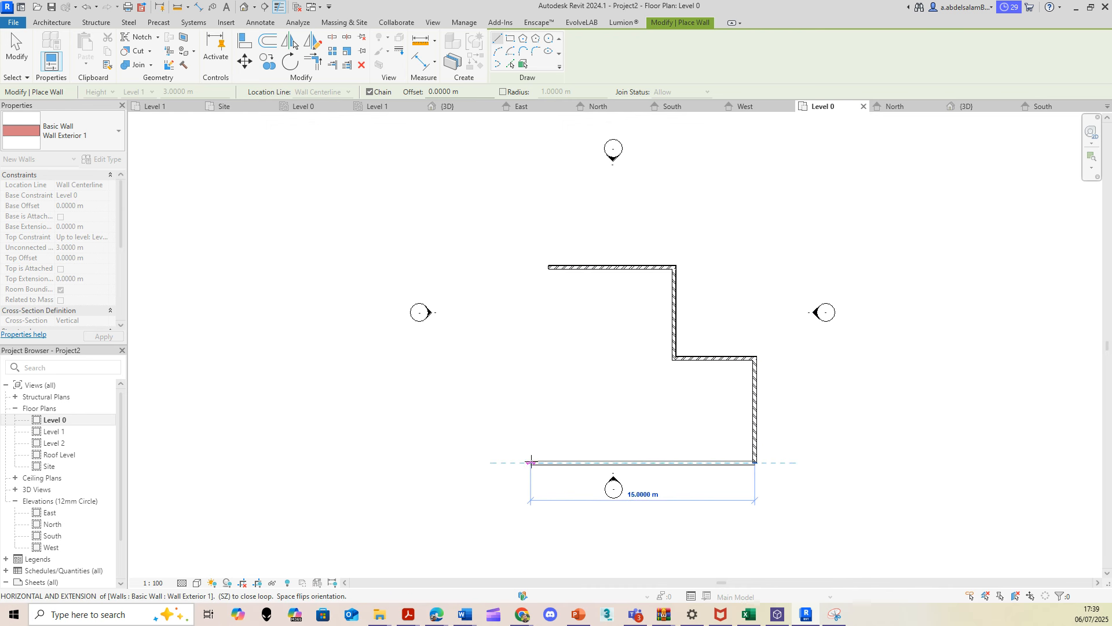
click(548, 462)
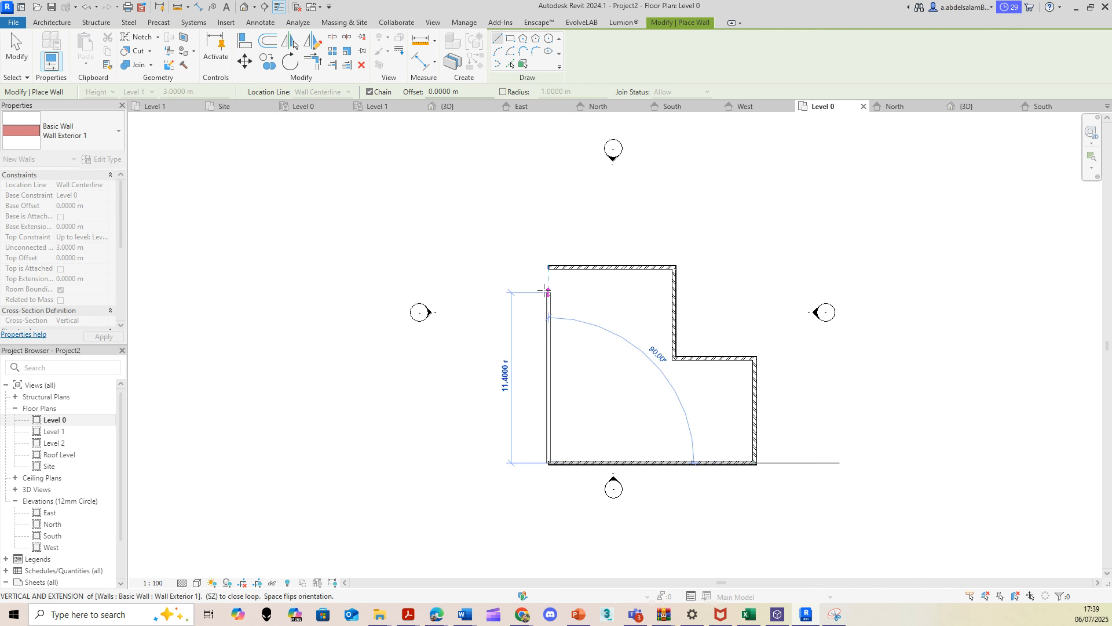
click(549, 268)
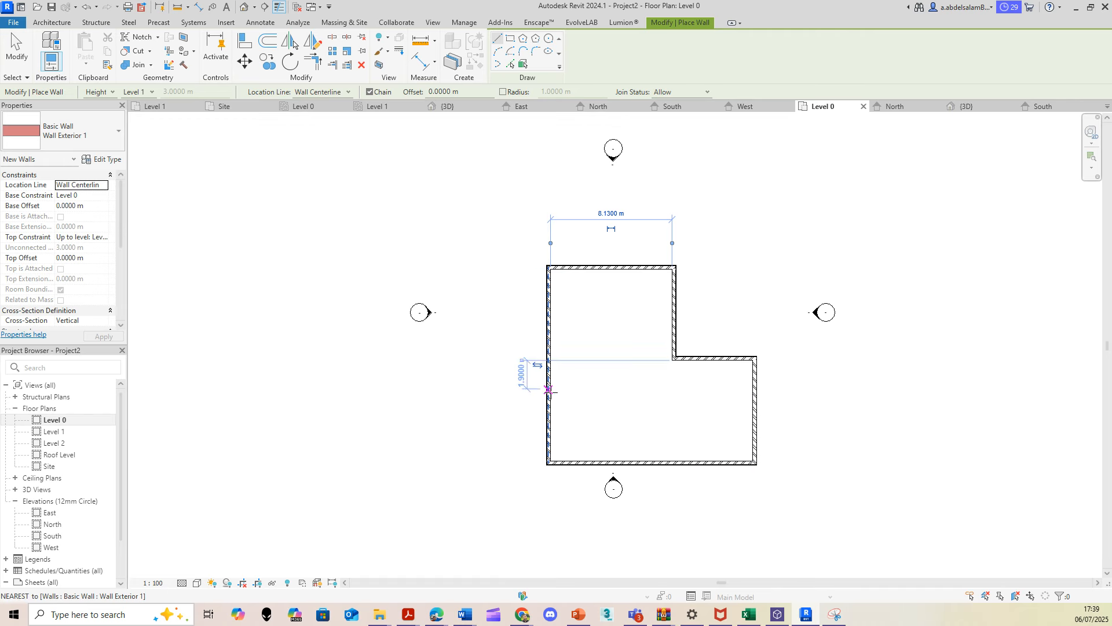